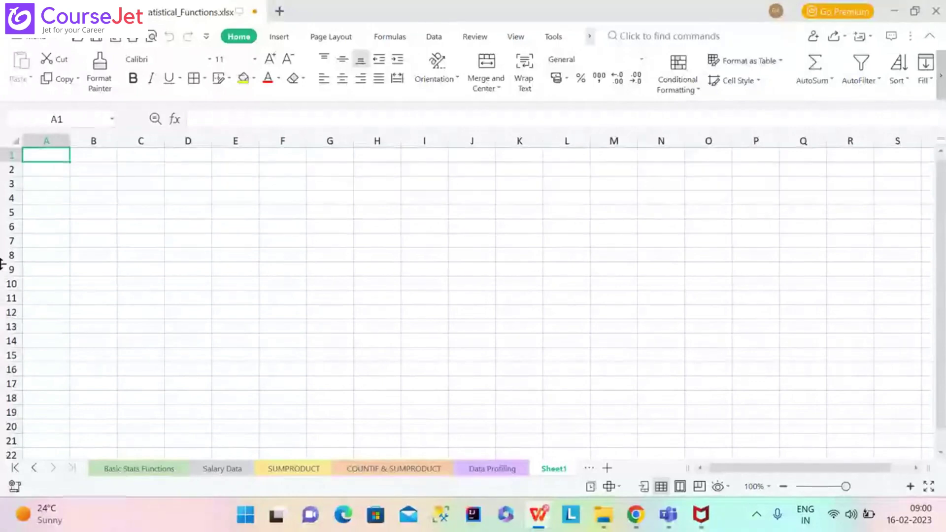
Enter the formula =RAND() in cell A1 of Sheet1
type("=R")
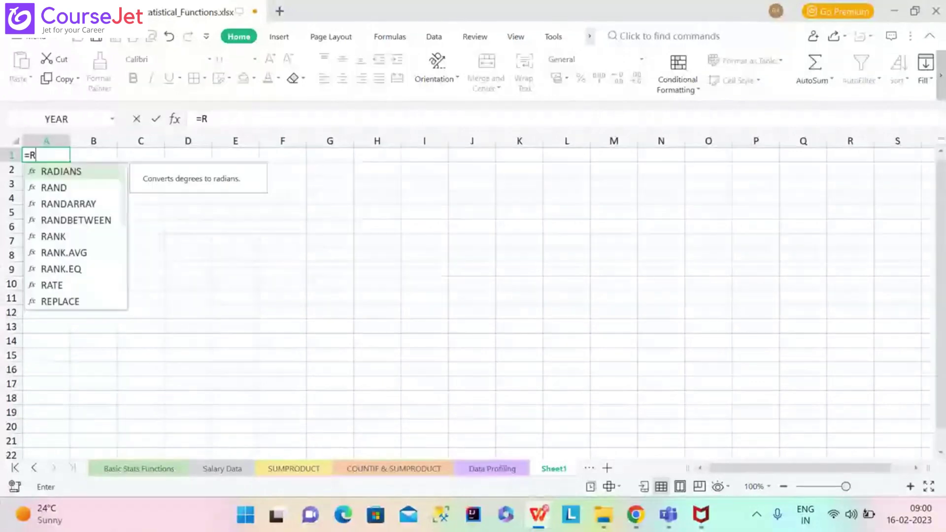
type("AND")
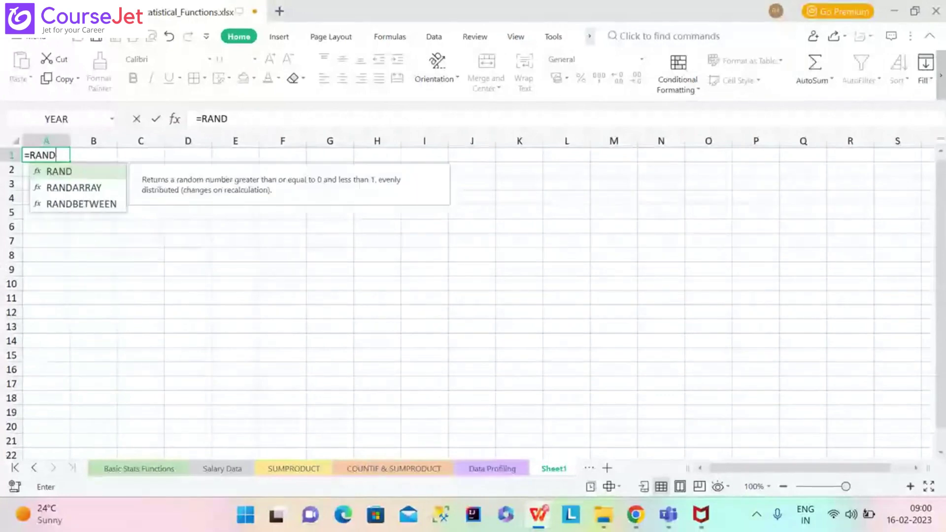
type("()")
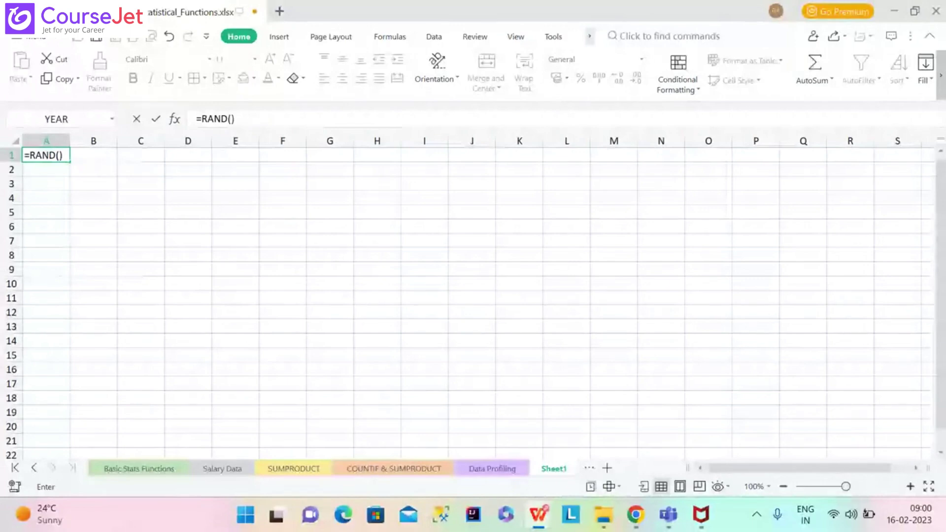
key("BackSpace")
key("BackSpace")
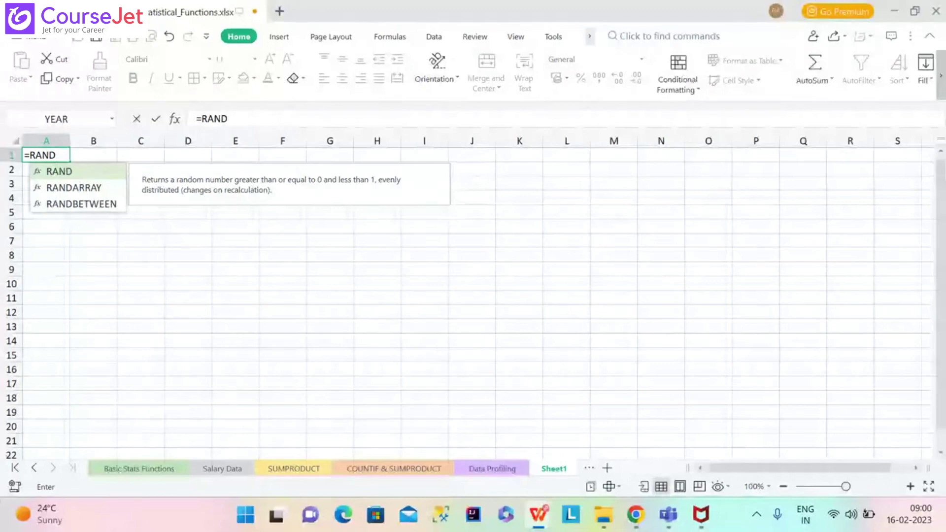
type("()")
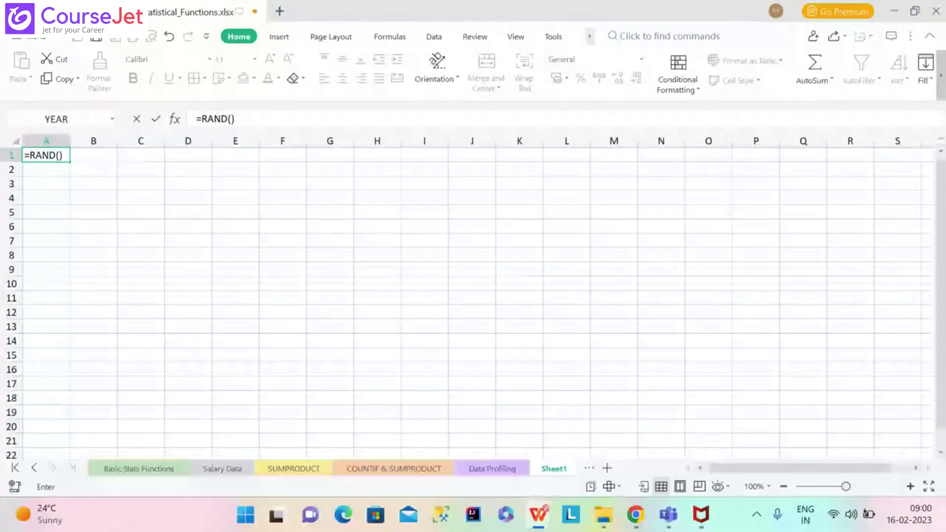
key("Return")
key("alt")
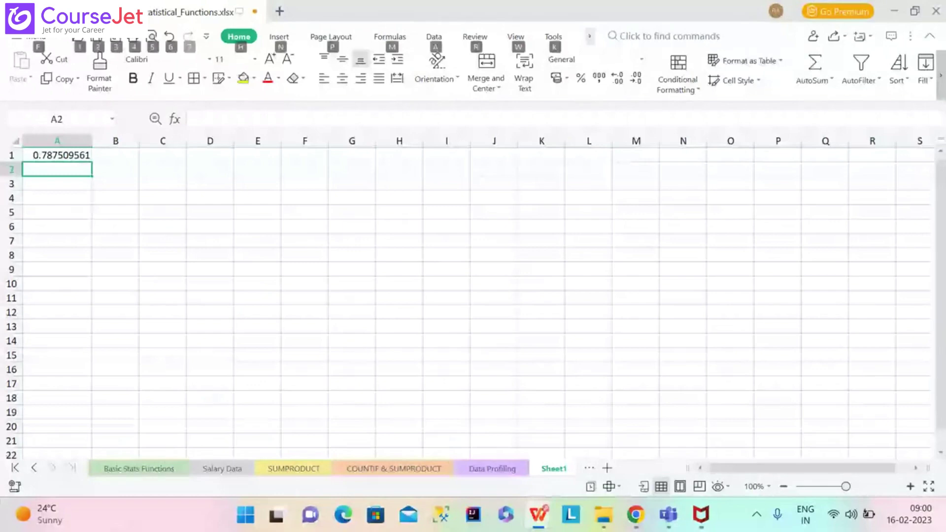
Fill the RAND formula from A1 down to A7, and clear the filled range
left_click(65, 152)
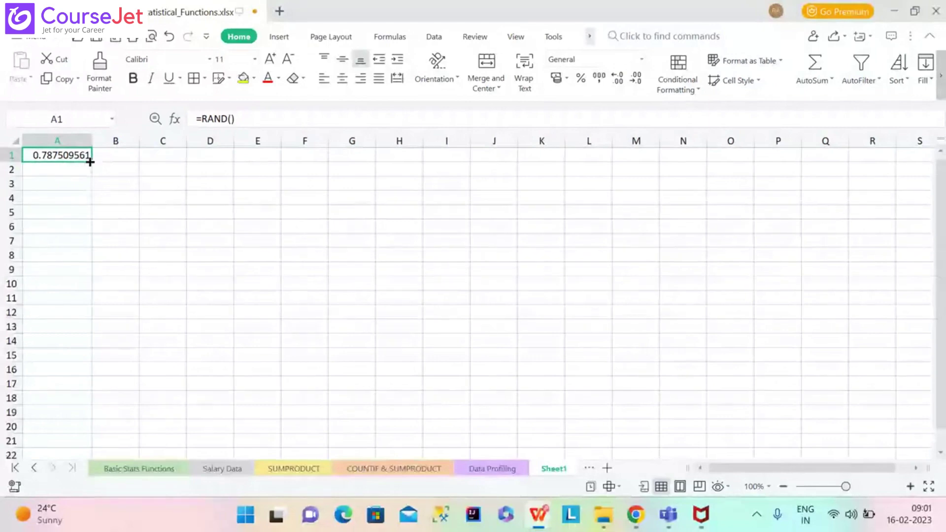
left_click_drag(89, 162, 91, 254)
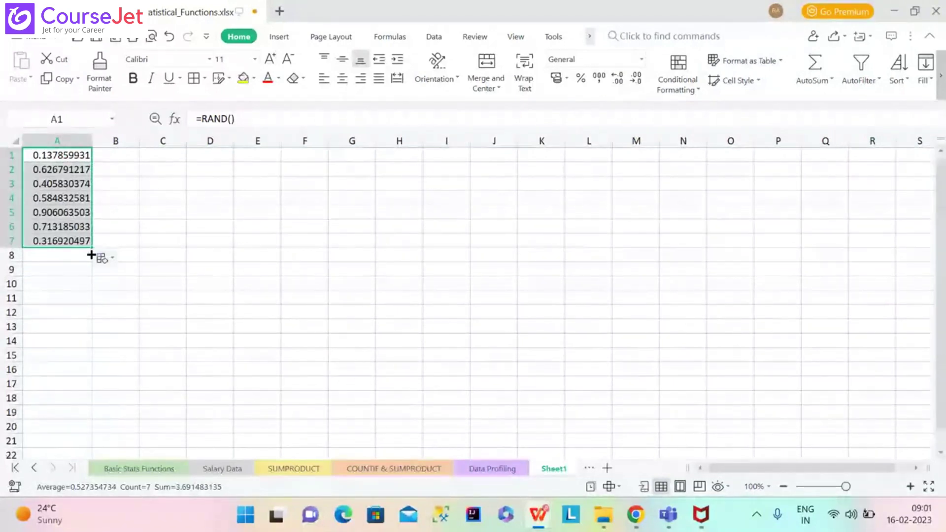
key("Delete")
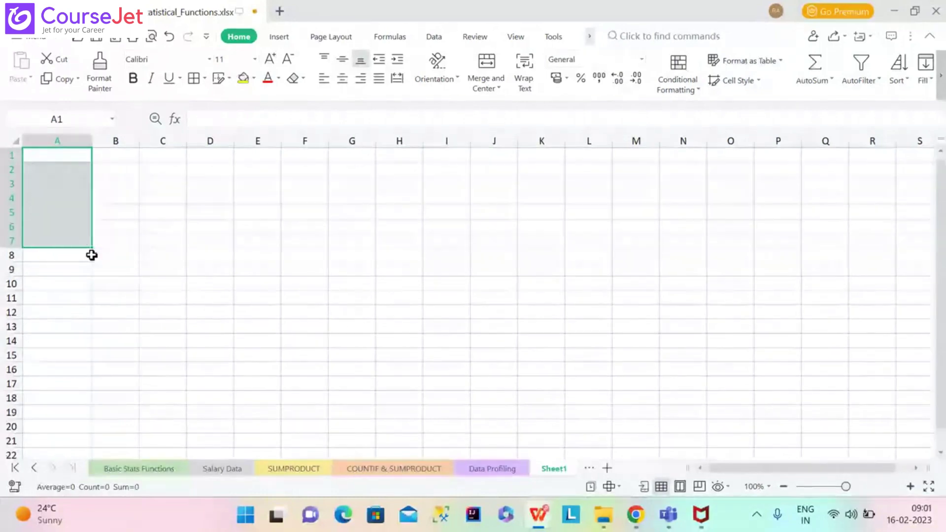
Enter =RAND() in the empty cell A1 to generate a random number between 0 and 1
left_click(29, 157)
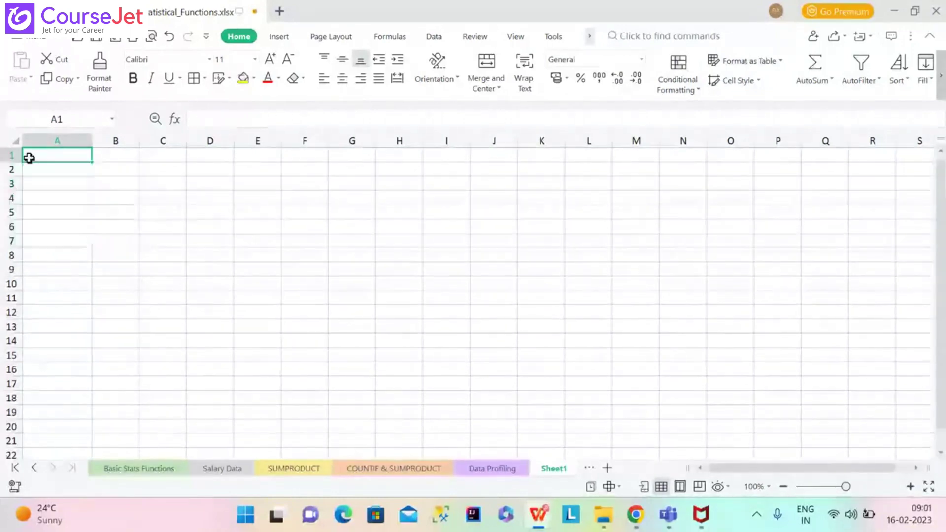
type("=")
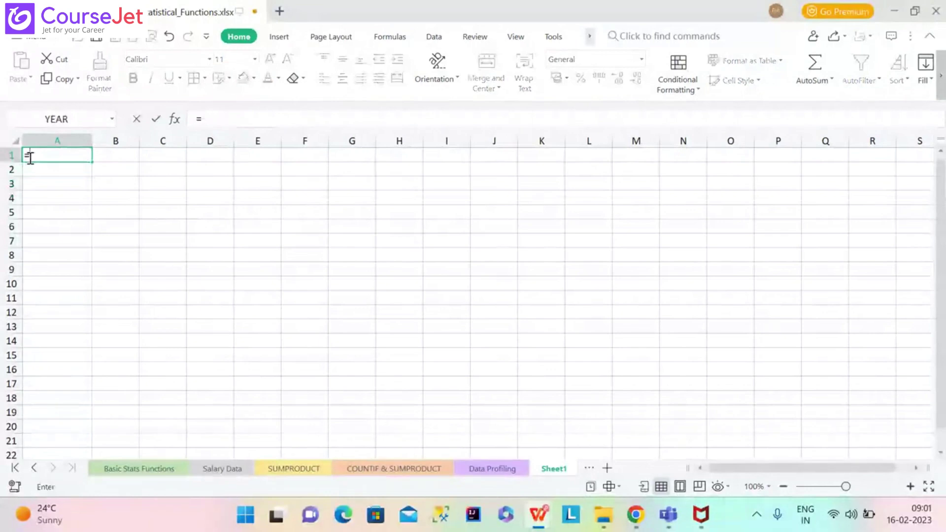
type("RAN")
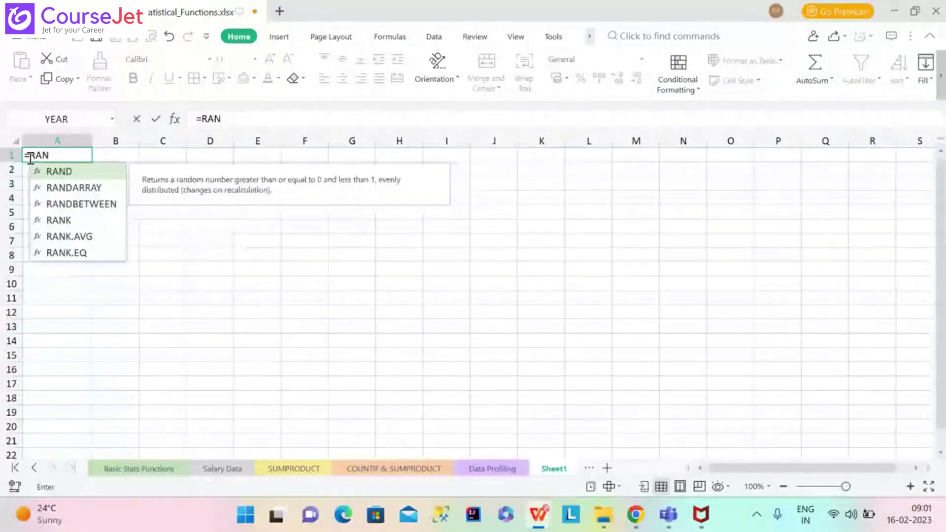
type("D")
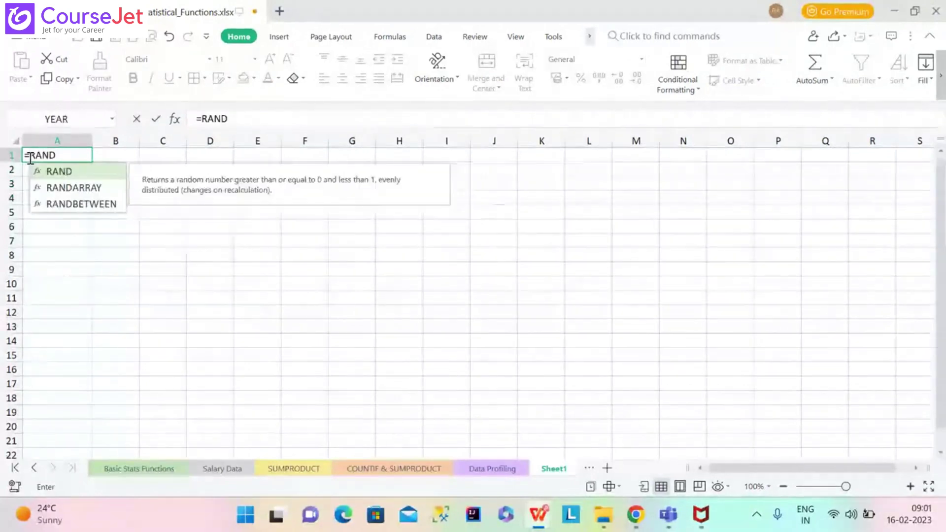
type("()")
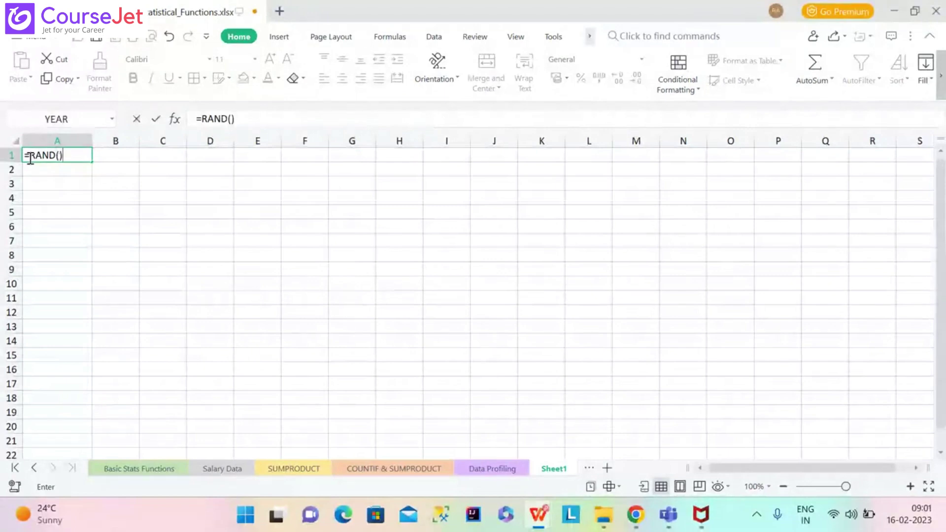
key("Return")
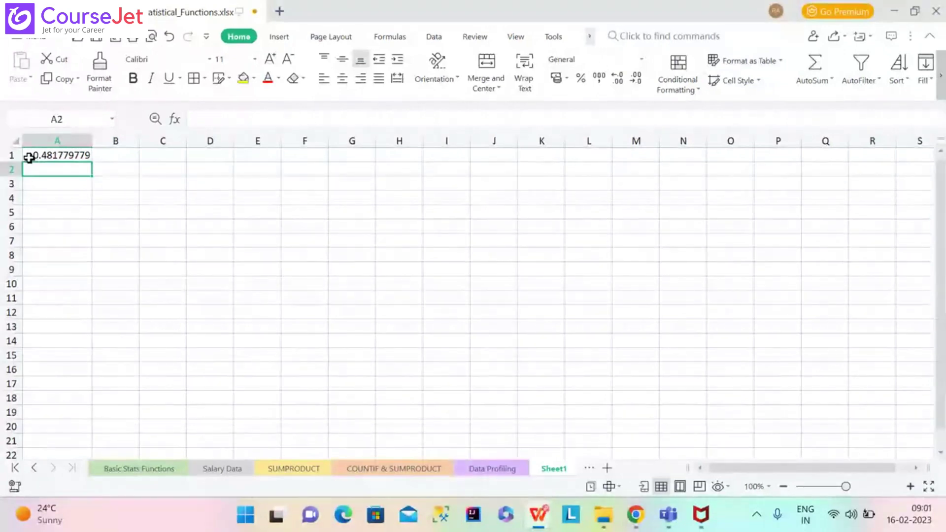
Copy the RAND formula from A1 down through A6
left_click(84, 156)
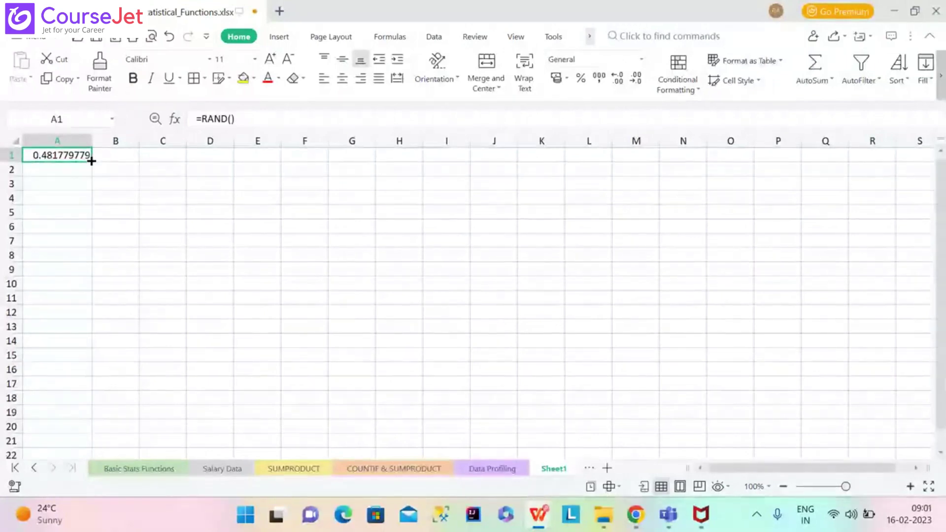
left_click_drag(92, 161, 76, 295)
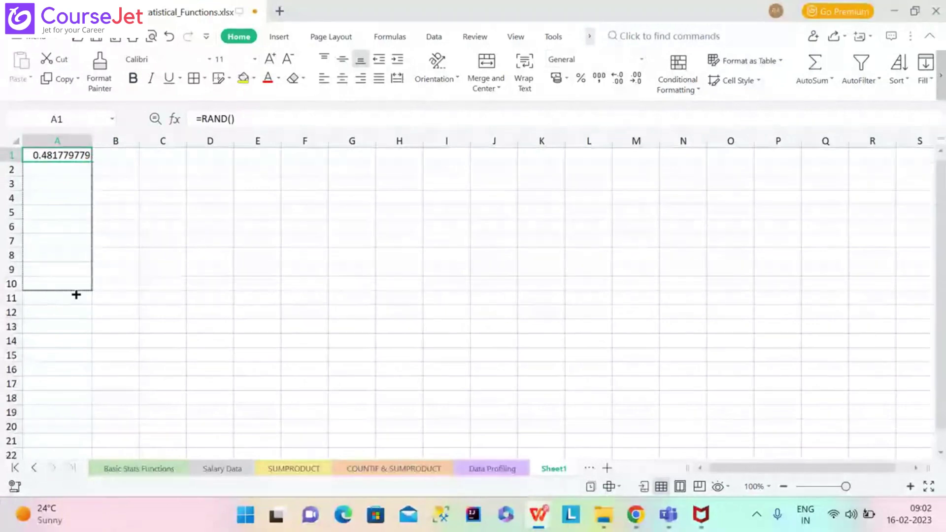
left_click_drag(76, 294, 74, 227)
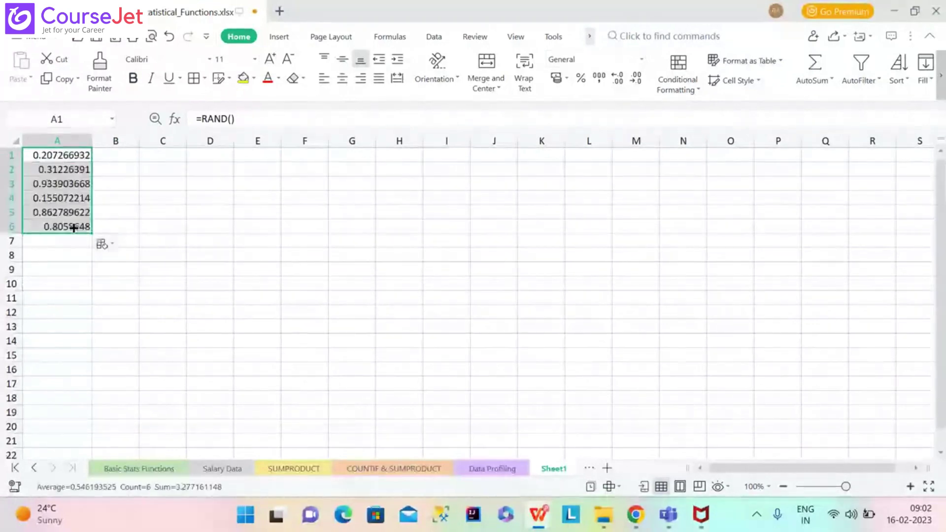
left_click(99, 242)
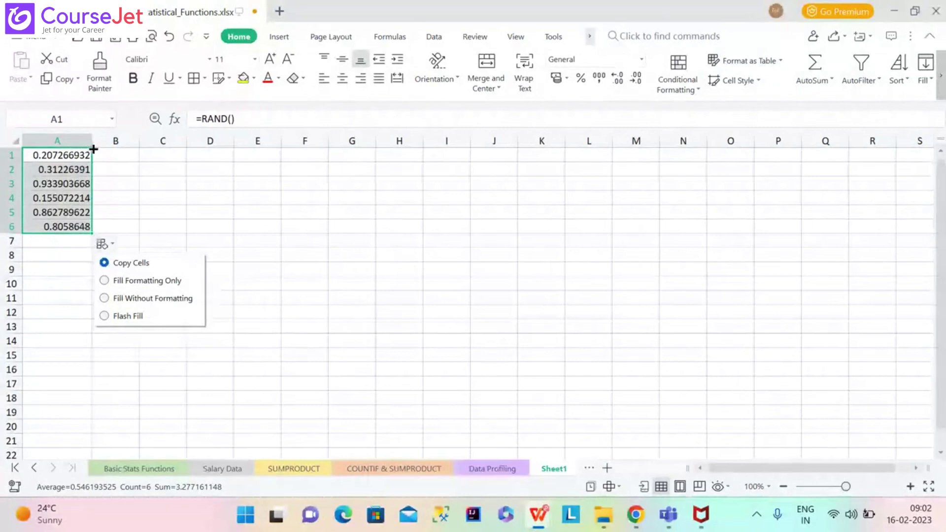
Extend the RAND formulas across to column E and down to row 9, filling A1:E9
left_click_drag(93, 234, 219, 266)
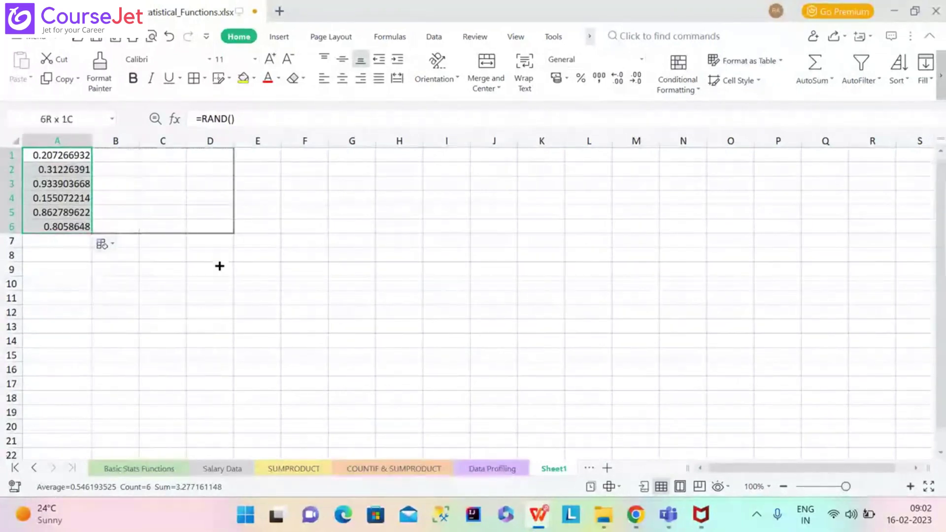
left_click_drag(219, 266, 269, 257)
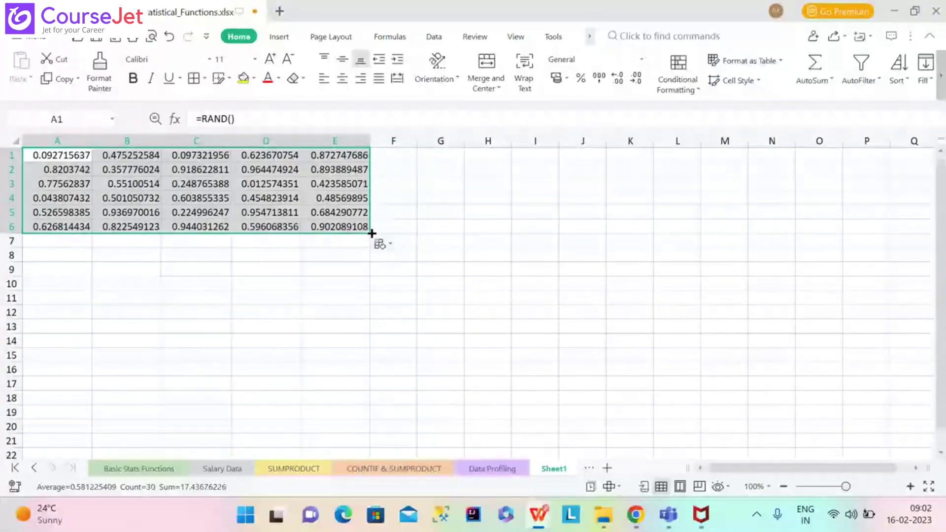
left_click_drag(370, 232, 404, 277)
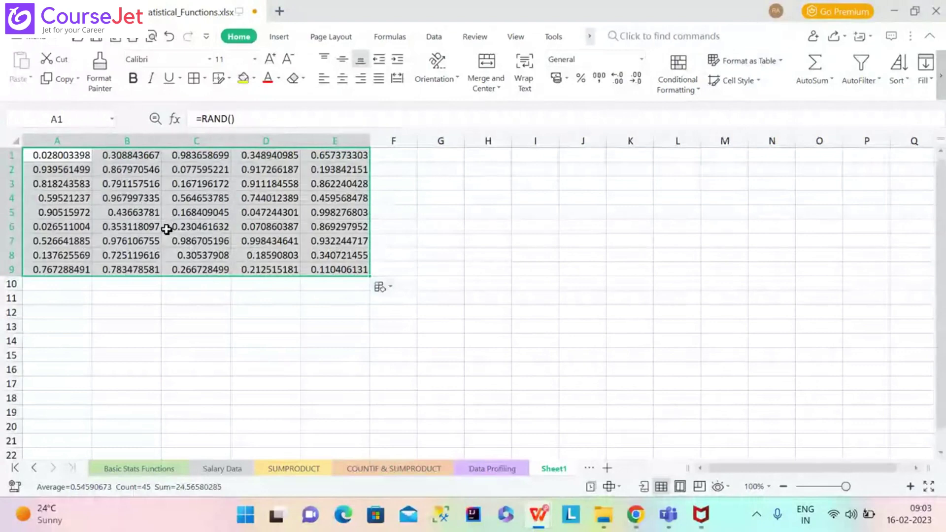
Recalculate the sheet twice to regenerate the random numbers in A1:E9
left_click(390, 38)
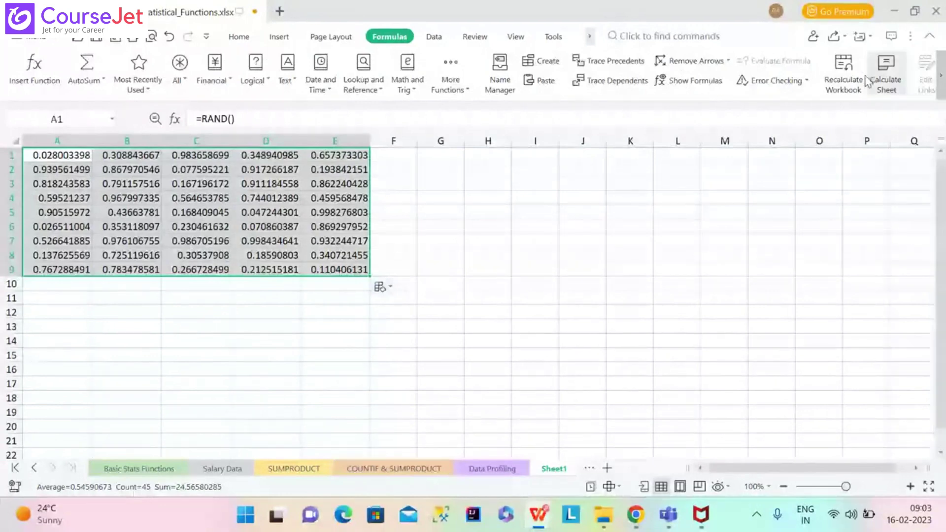
left_click(881, 80)
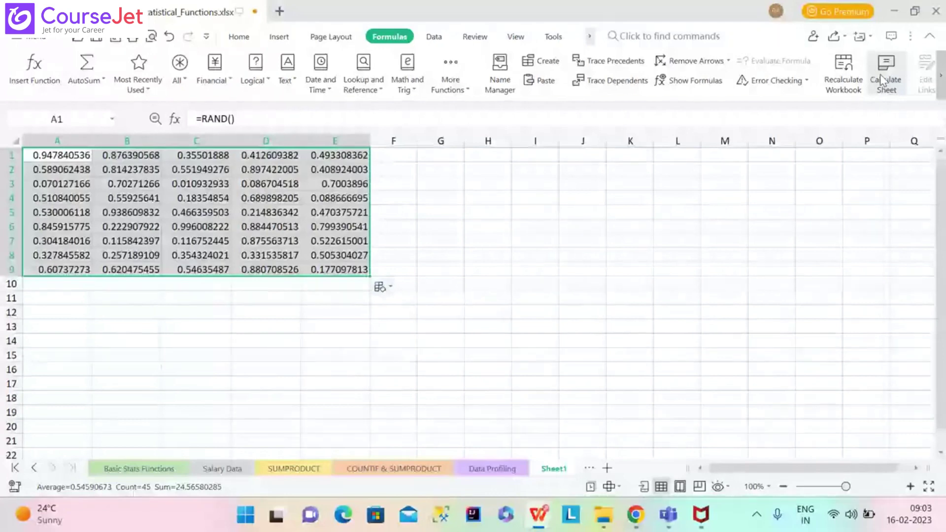
left_click(883, 81)
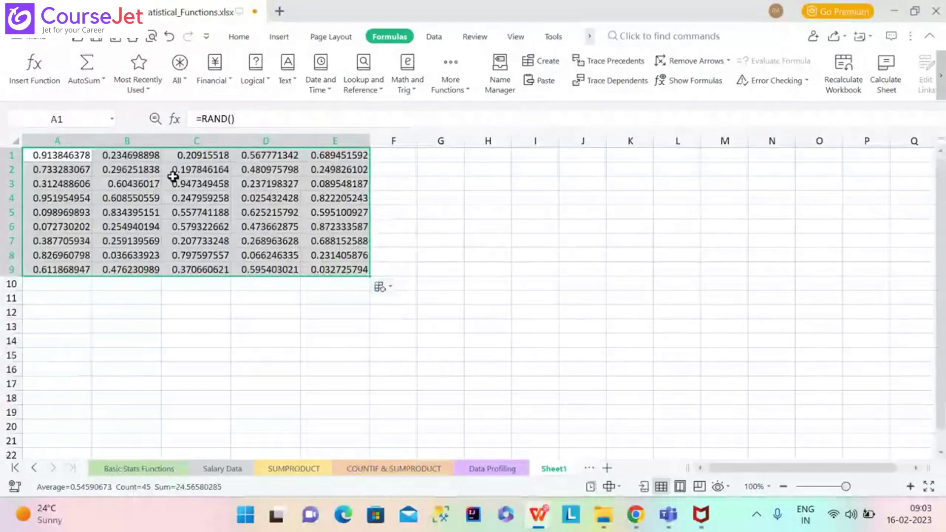
Change the formula in A1 to =RANDBETWEEN(0,100)
left_click(229, 119)
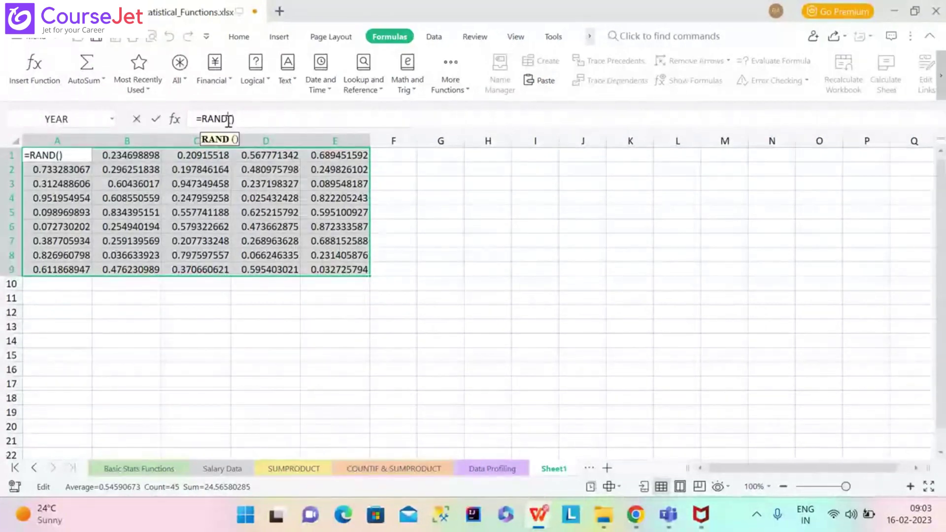
type("b")
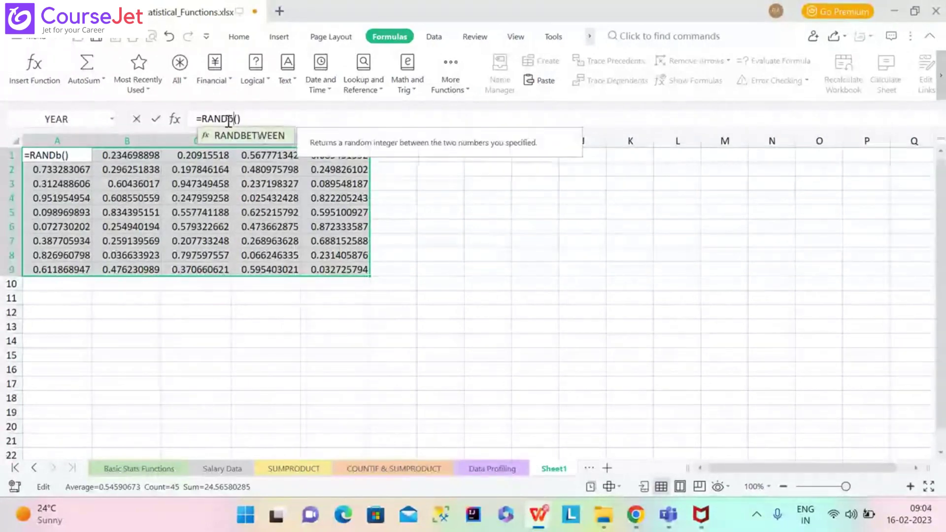
key("Tab")
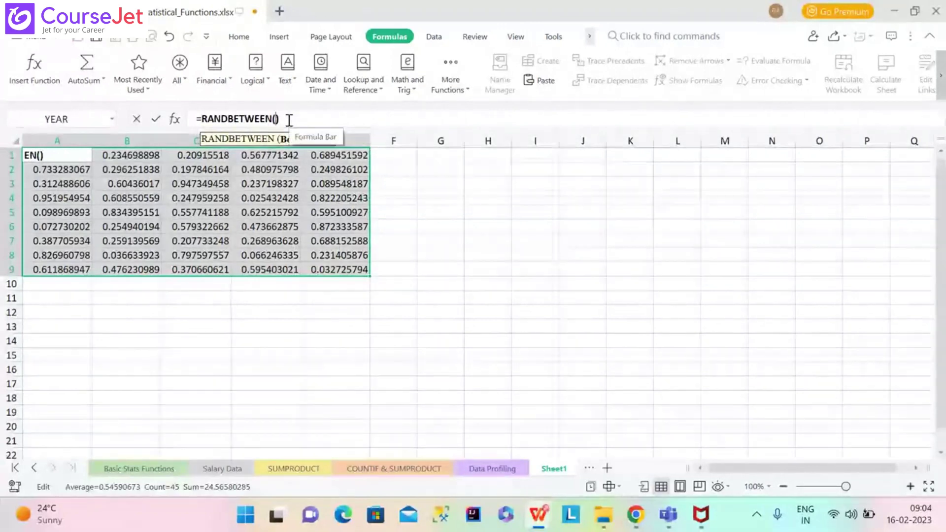
type("0,1")
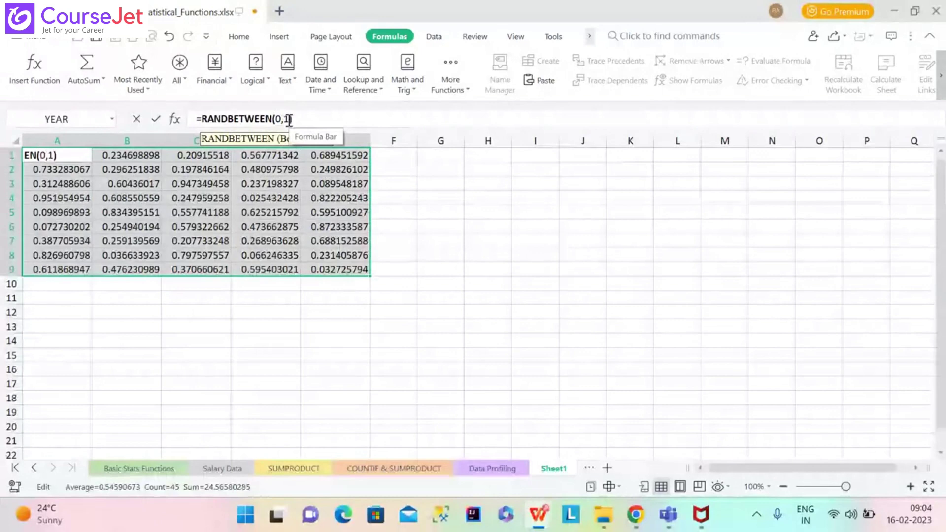
type("00")
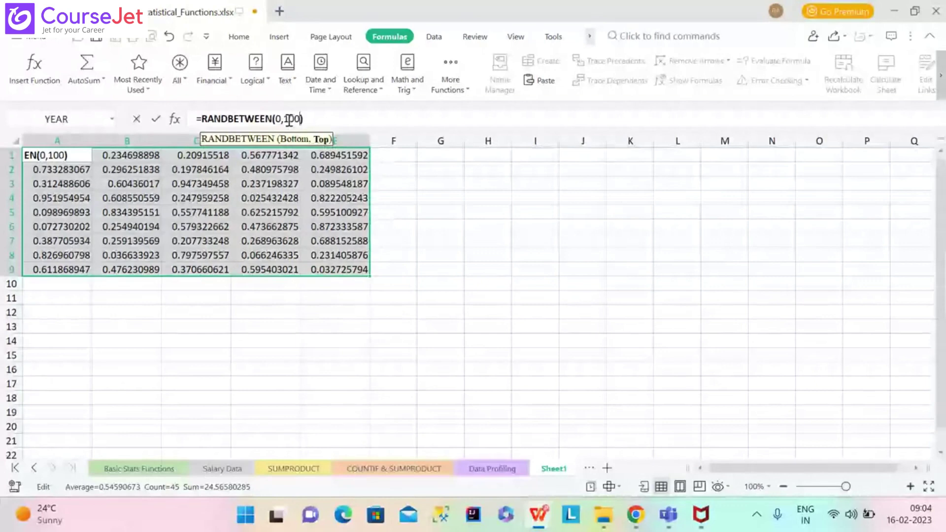
left_click(84, 154)
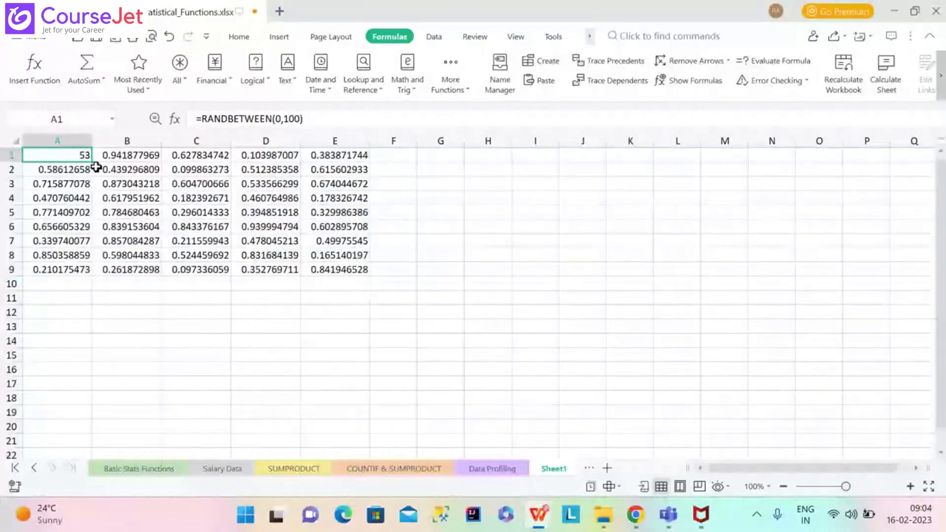
Fill the RANDBETWEEN formula from A1 down to row 9 and across to column E
double_click(91, 161)
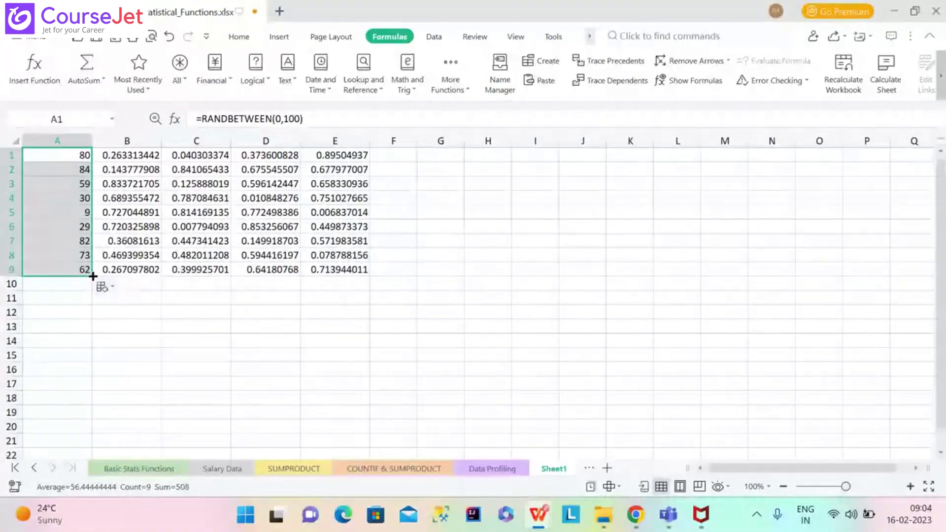
left_click_drag(93, 276, 345, 280)
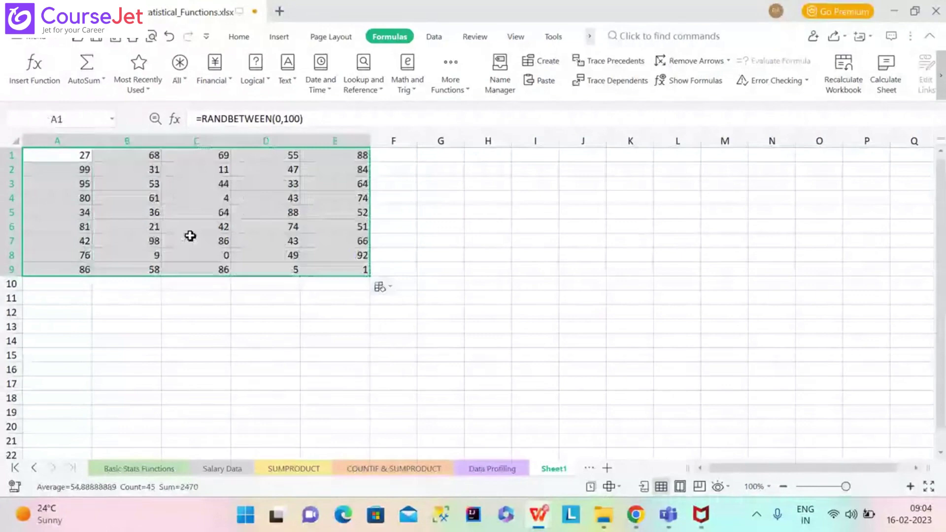
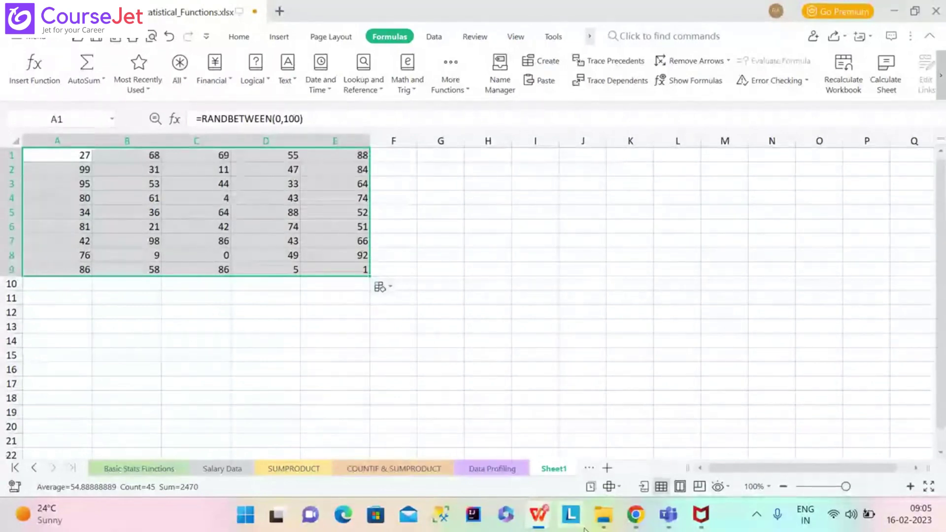
Switch to the open formulas and functions PDF to review its RAND/RANDBETWEEN page
left_click(397, 445)
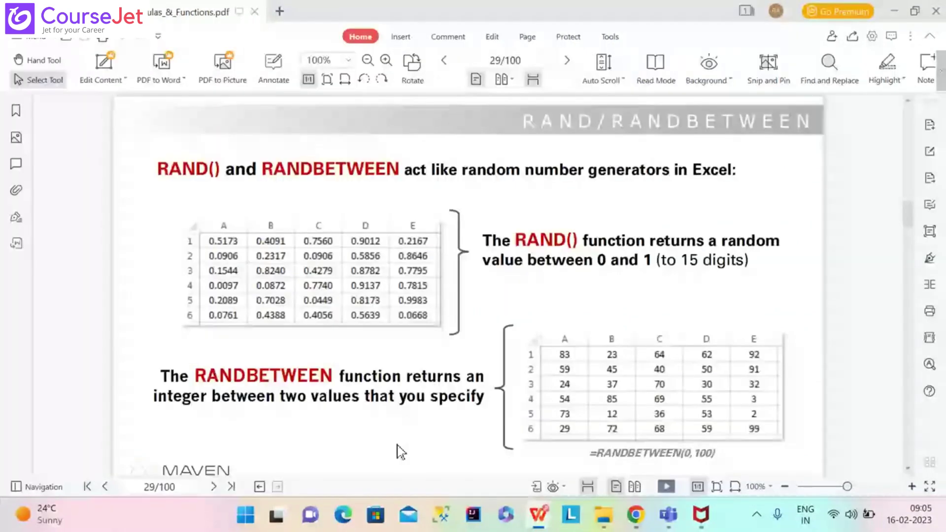
Advance the PDF through pages 30 and 31 to review the SUMPRODUCT syntax and its use with filter criteria
left_click(213, 487)
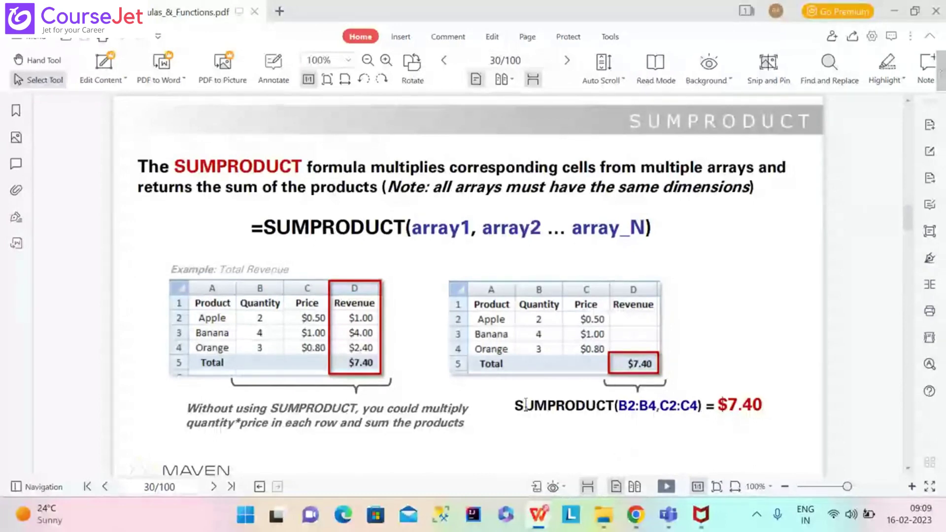
mouse_move(539, 515)
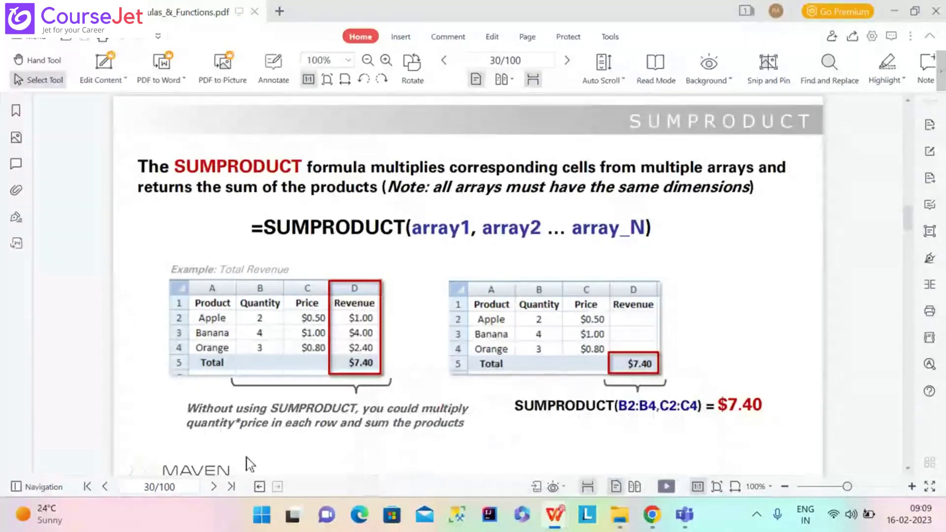
left_click(214, 489)
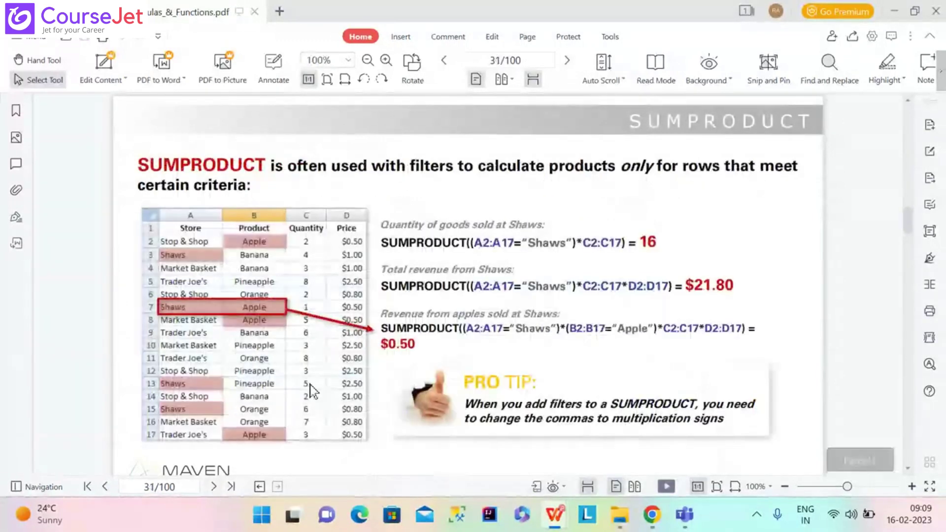
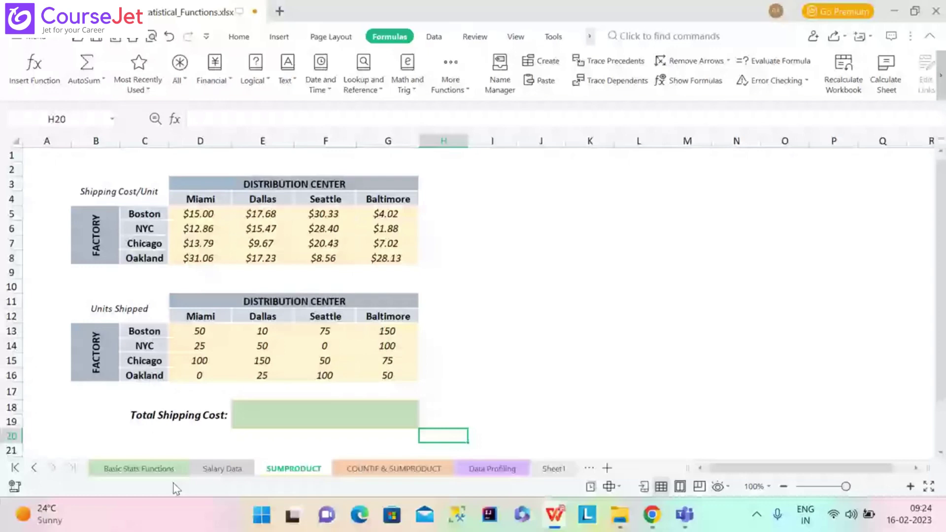
Enter =D13*D5 in cell D20 to multiply the Boston–Miami units shipped by the shipping cost per unit
left_click(196, 437)
type("=")
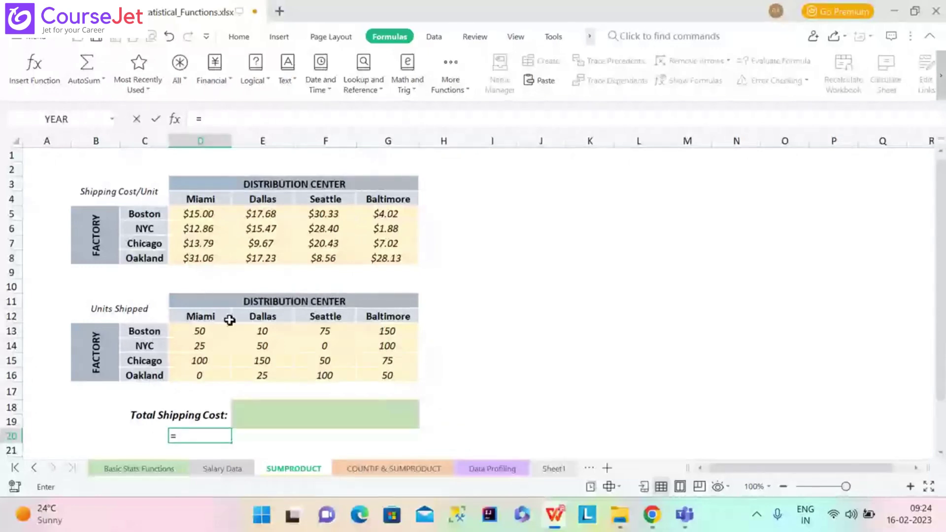
left_click(219, 333)
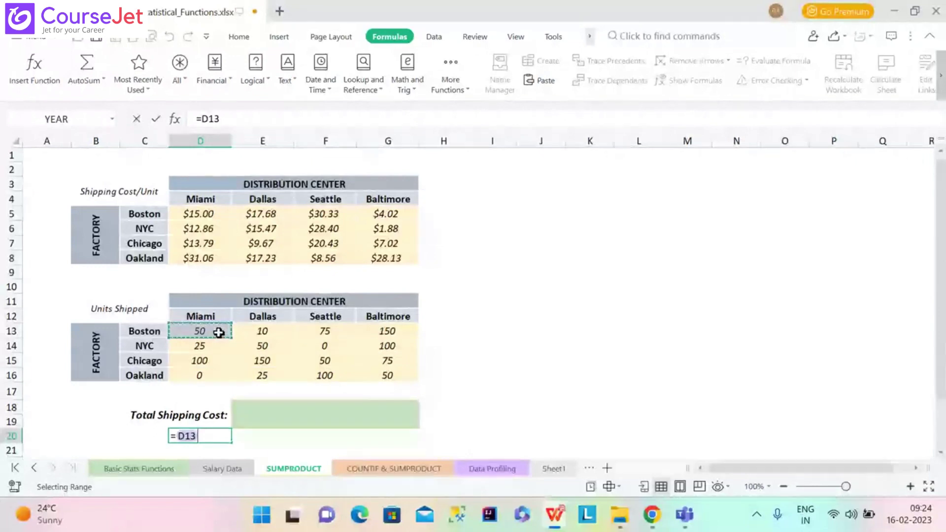
type("*")
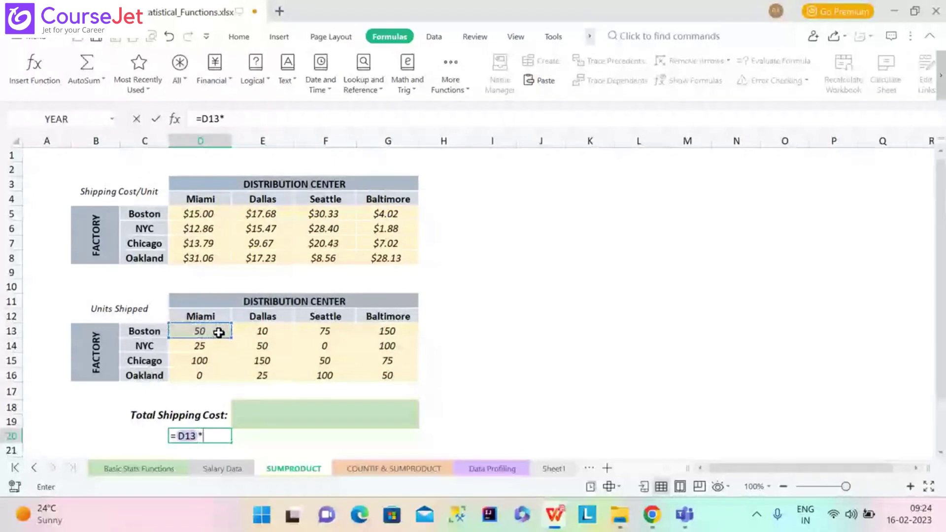
left_click(195, 213)
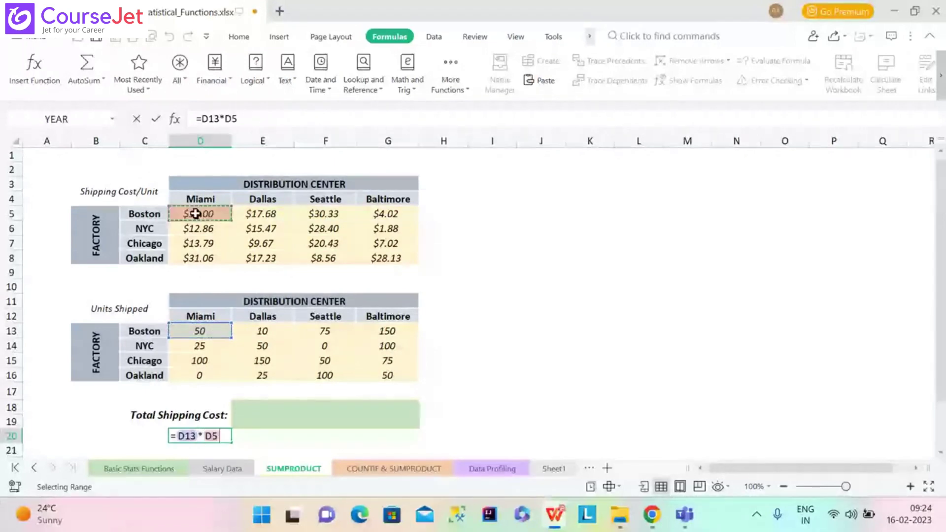
key("Return")
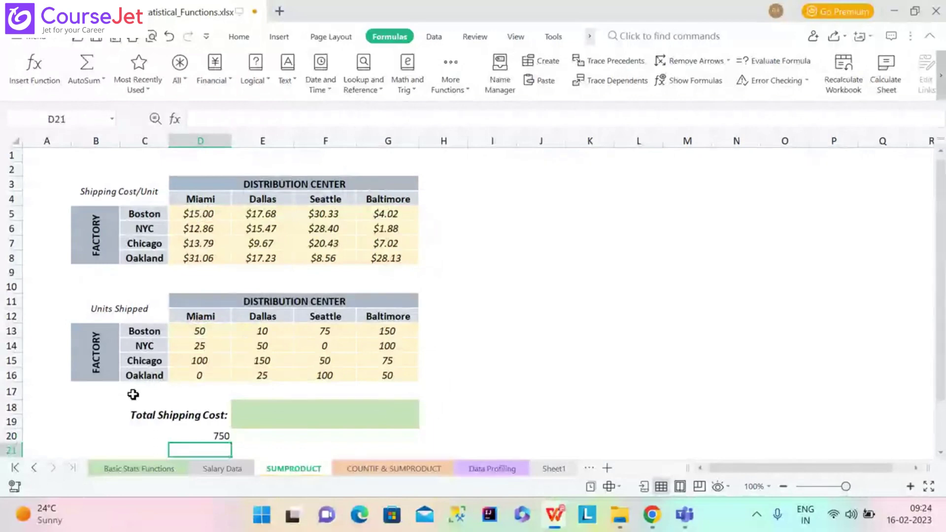
Fill the D20 formula across to column G and down to row 23, and clear the filled range D20:G23
left_click(210, 435)
left_click_drag(231, 442, 363, 443)
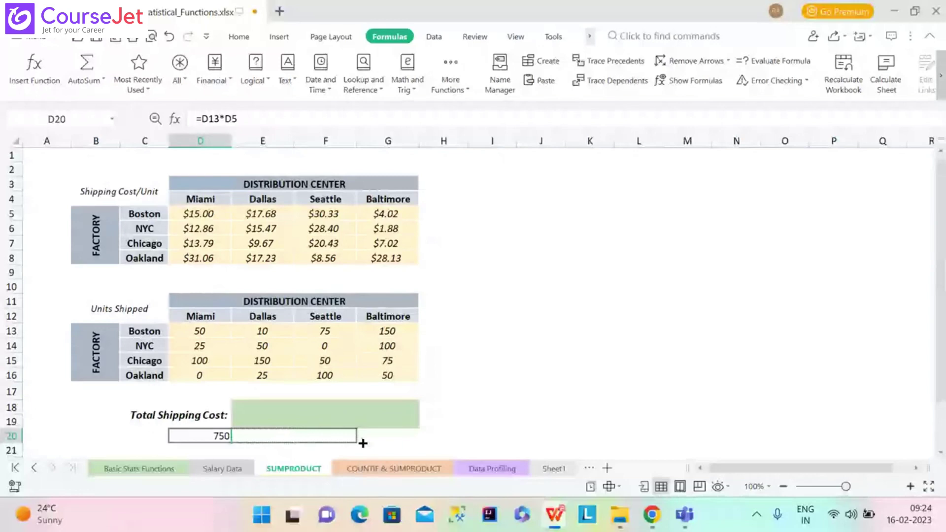
scroll(399, 417, "down", 1)
left_click_drag(363, 443, 417, 403)
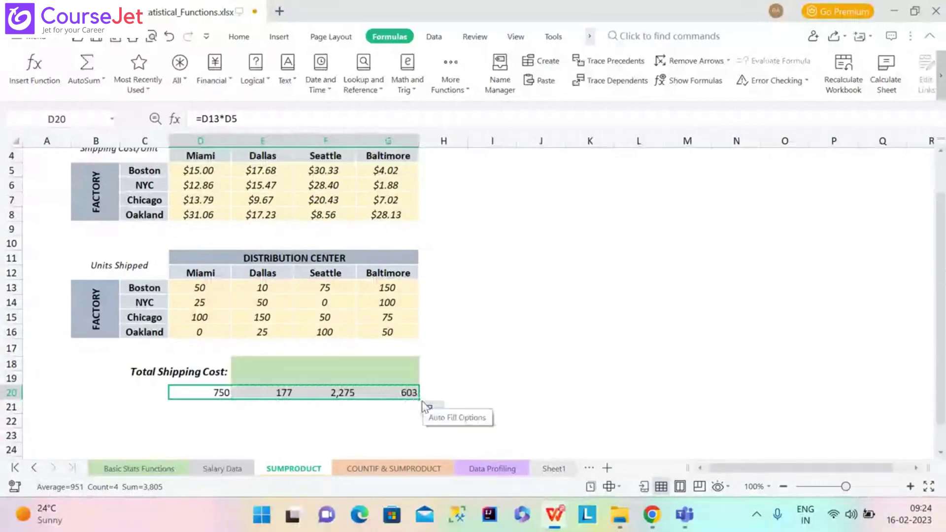
left_click_drag(420, 403, 416, 424)
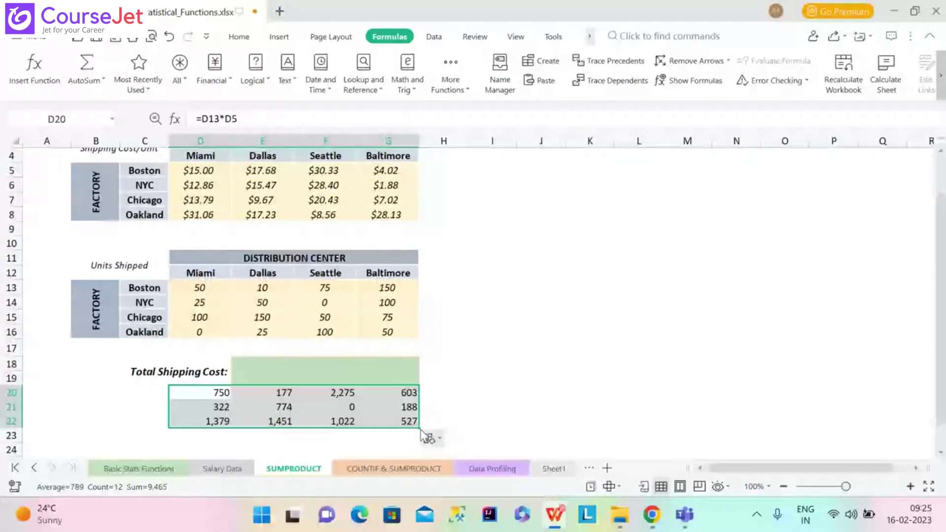
left_click(423, 432)
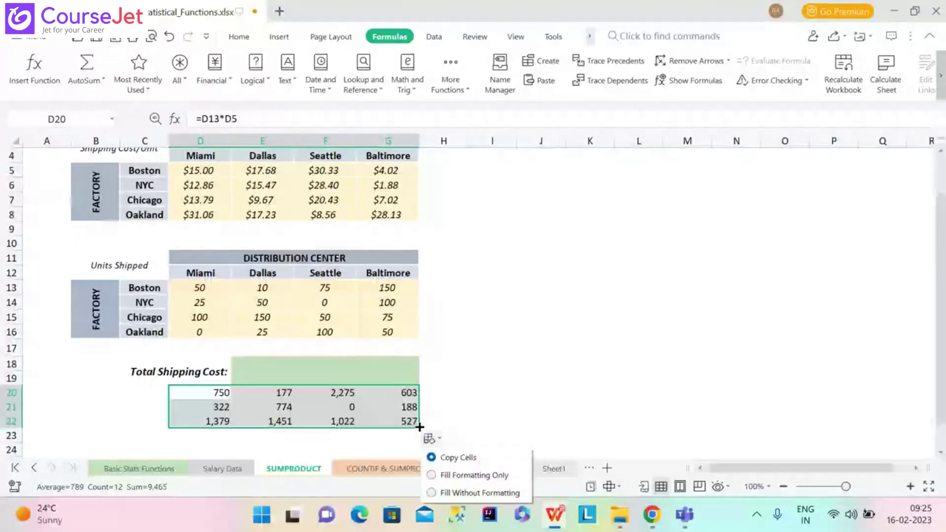
left_click_drag(419, 427, 418, 438)
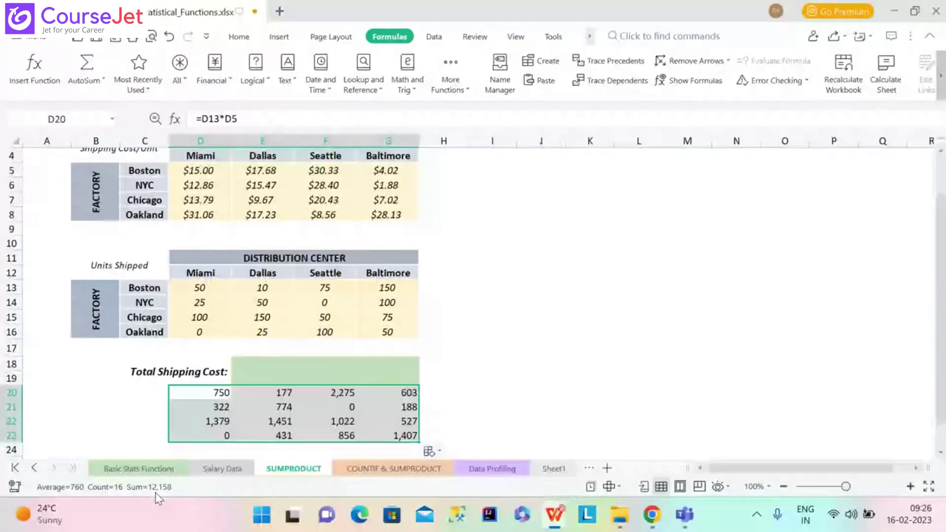
key("Delete")
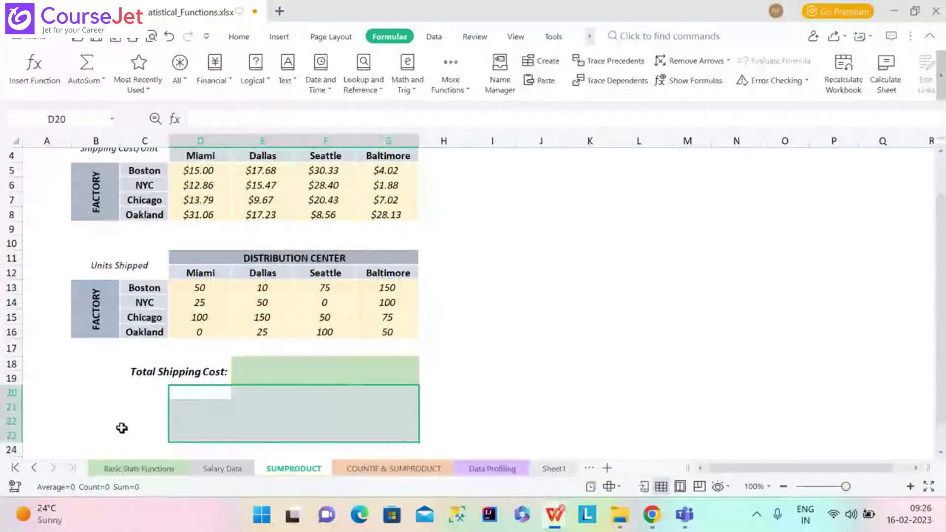
Start a SUMPRODUCT formula in the Total Shipping Cost cell with the shipping cost range D5:G8 as the first array
left_click(312, 378)
type("=")
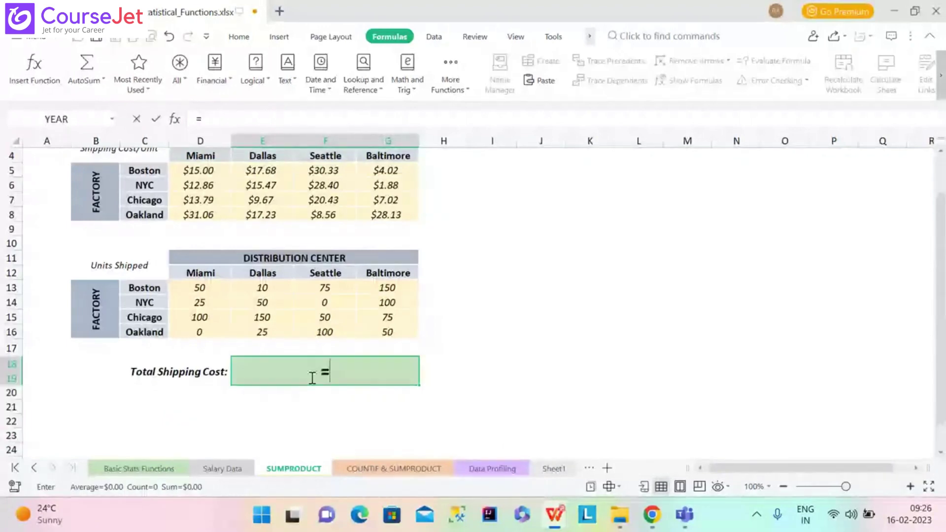
type("S")
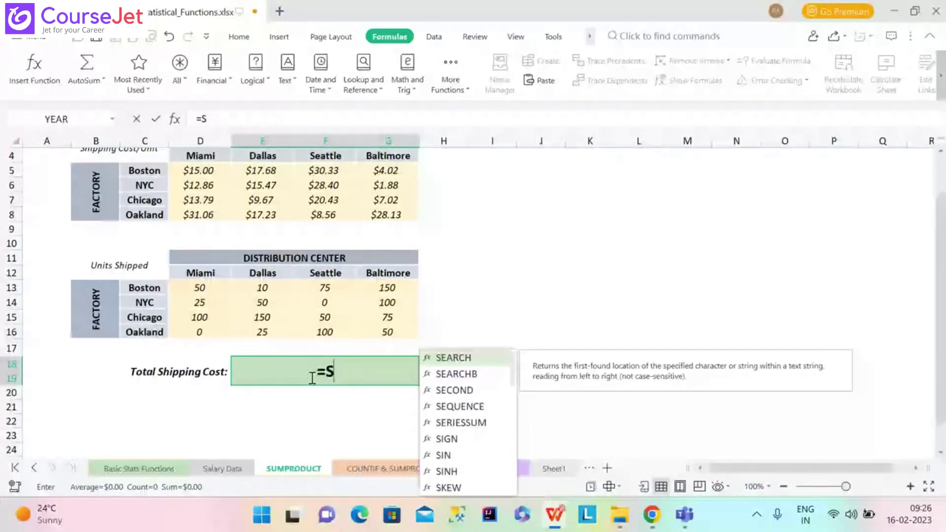
type("UMPRODUCT")
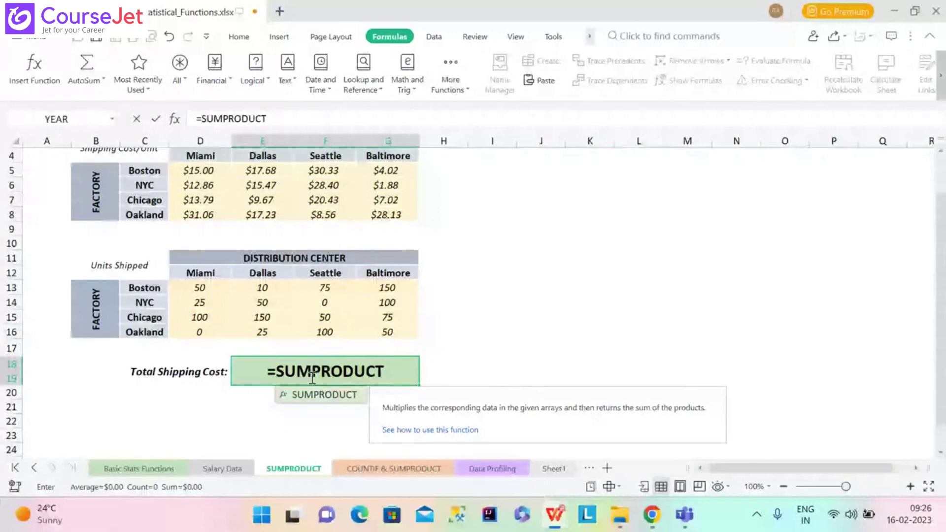
type("(")
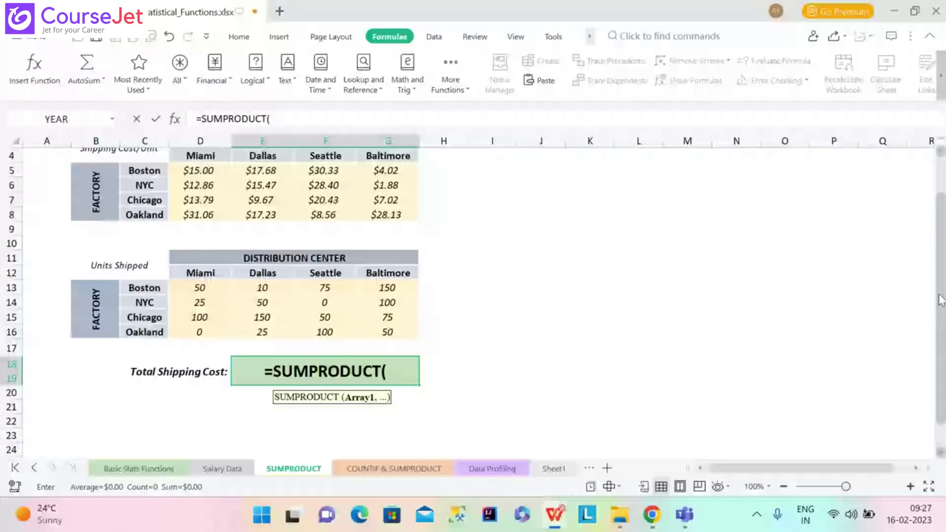
scroll(493, 205, "up", 1)
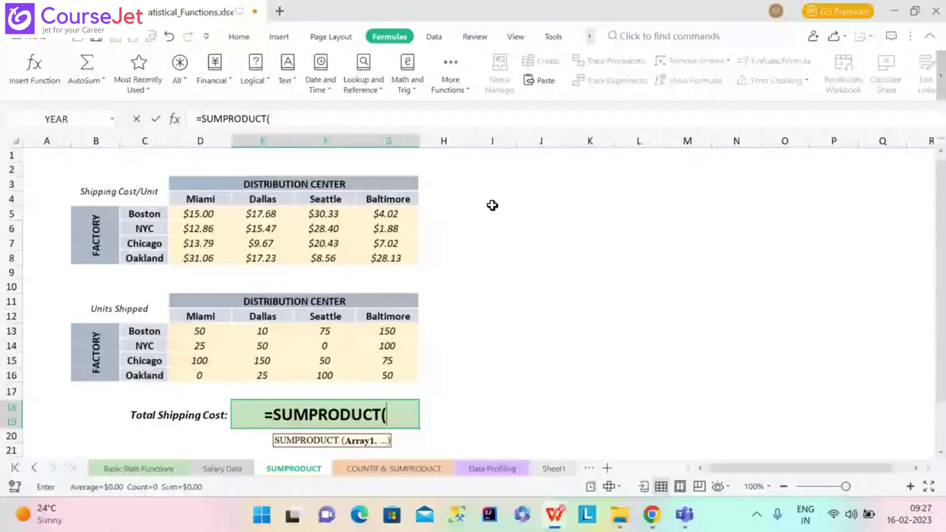
left_click(206, 214)
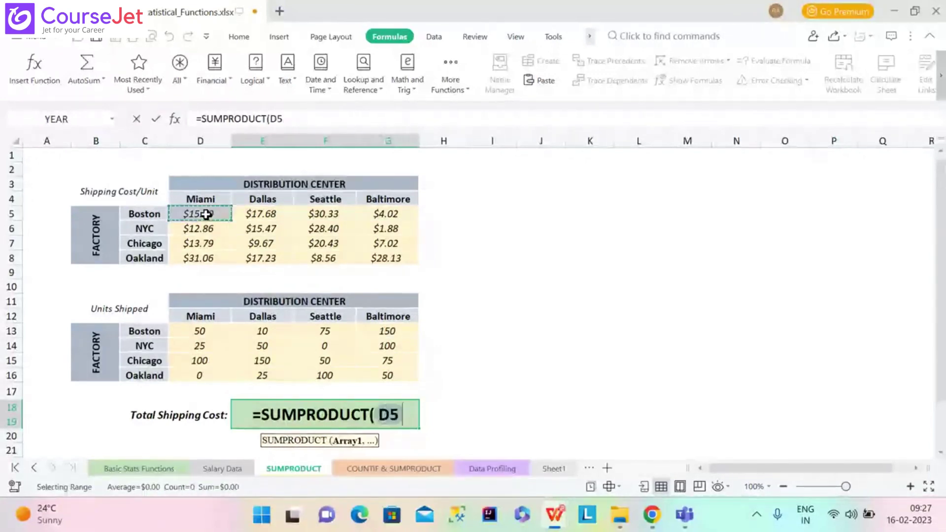
type(":")
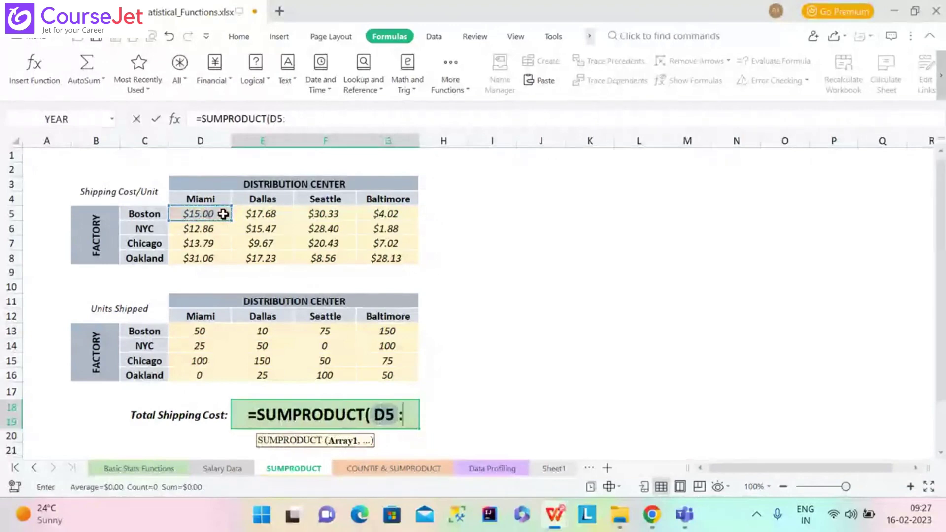
left_click(396, 258)
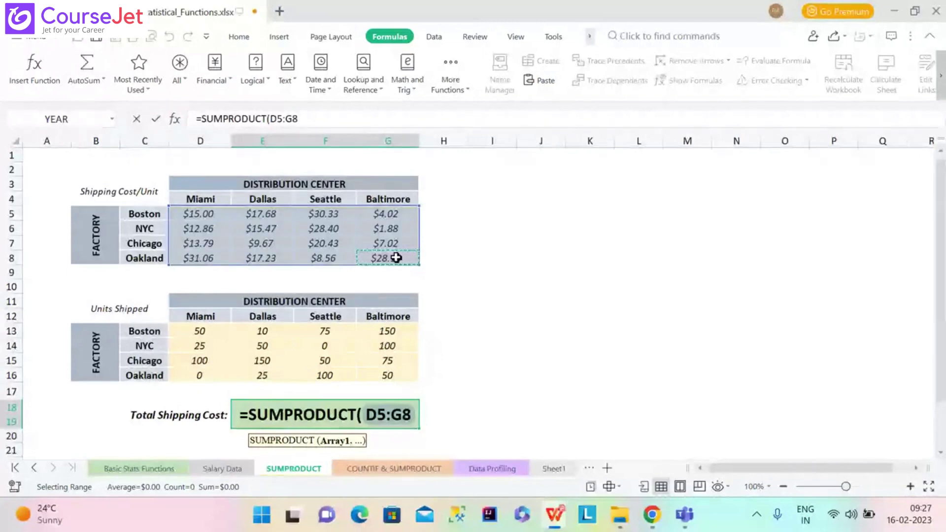
Add the units shipped range D13:G16 as the second array and complete the SUMPRODUCT formula
type(",")
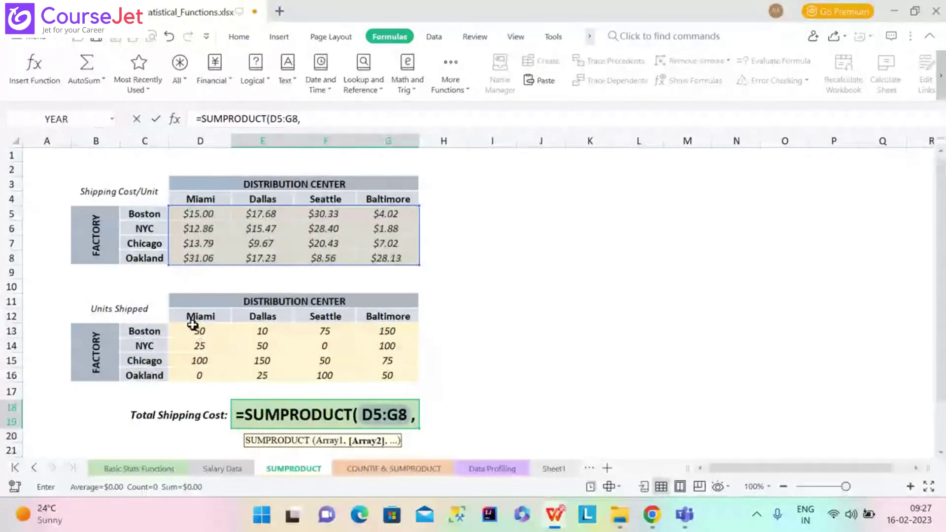
left_click_drag(193, 328, 328, 352)
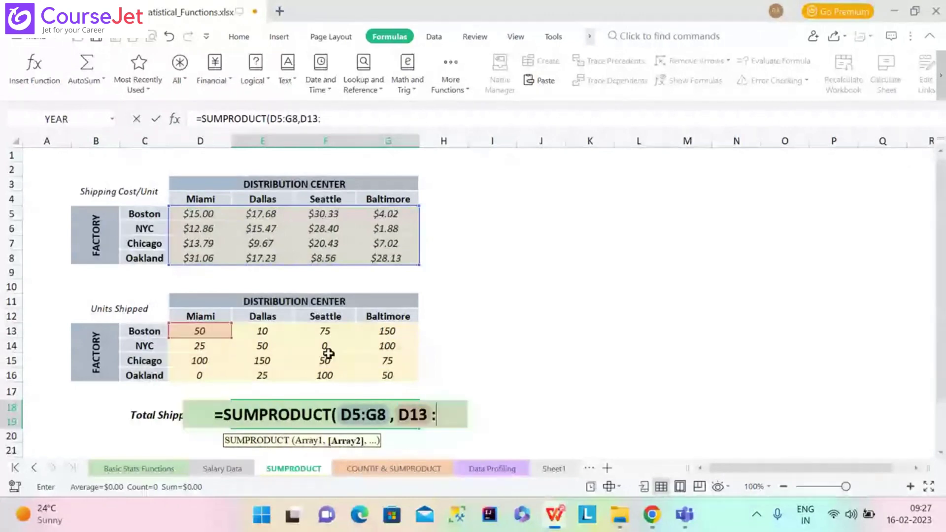
left_click(396, 375)
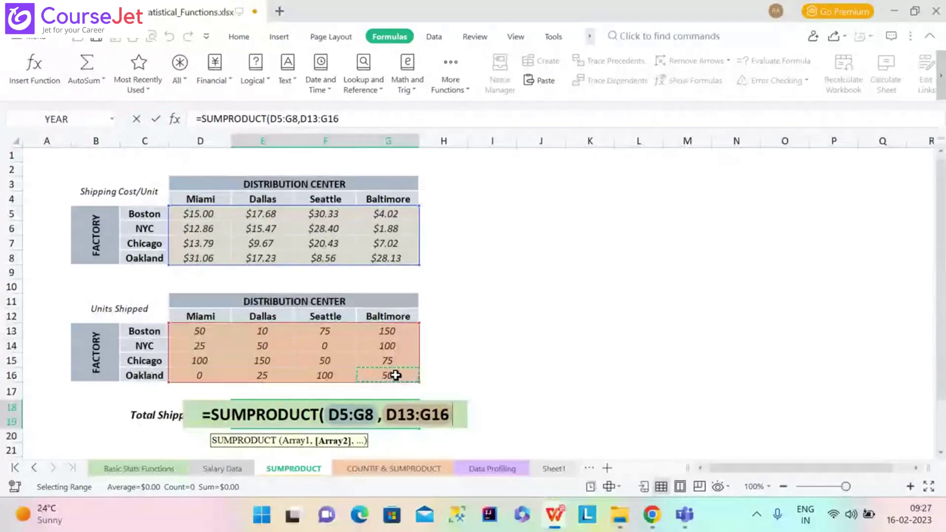
type(")")
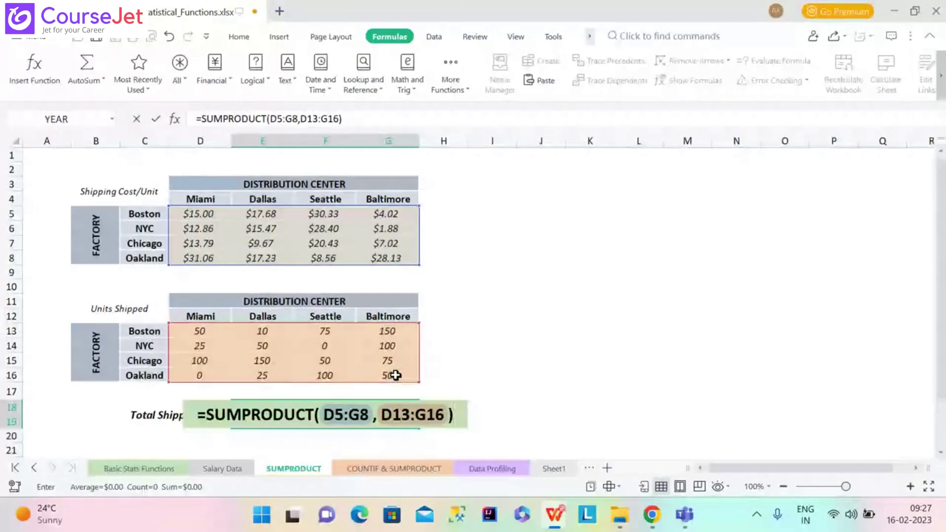
key("Return")
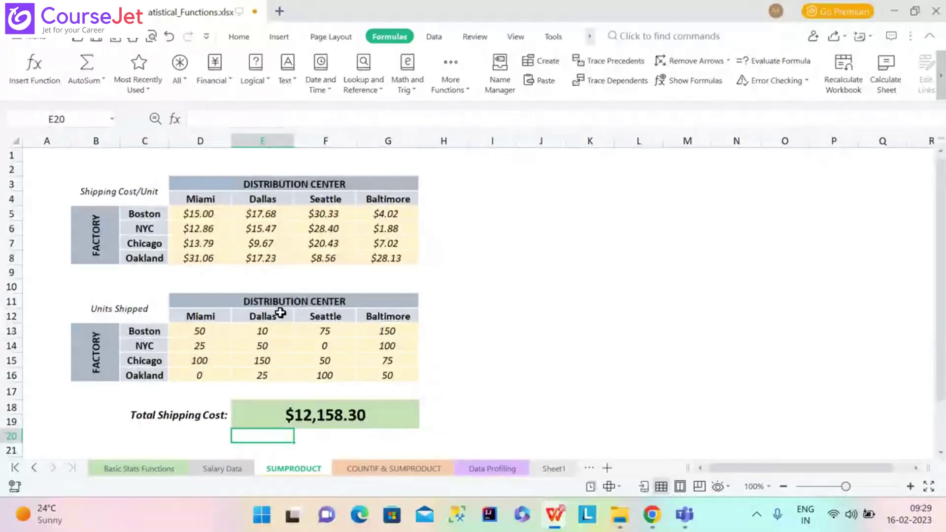
View the COUNTIF & SUMPRODUCT sheet and switch to the formulas PDF to review its COUNTIF/SUMIF/AVERAGEIF page
left_click(361, 468)
mouse_move(554, 514)
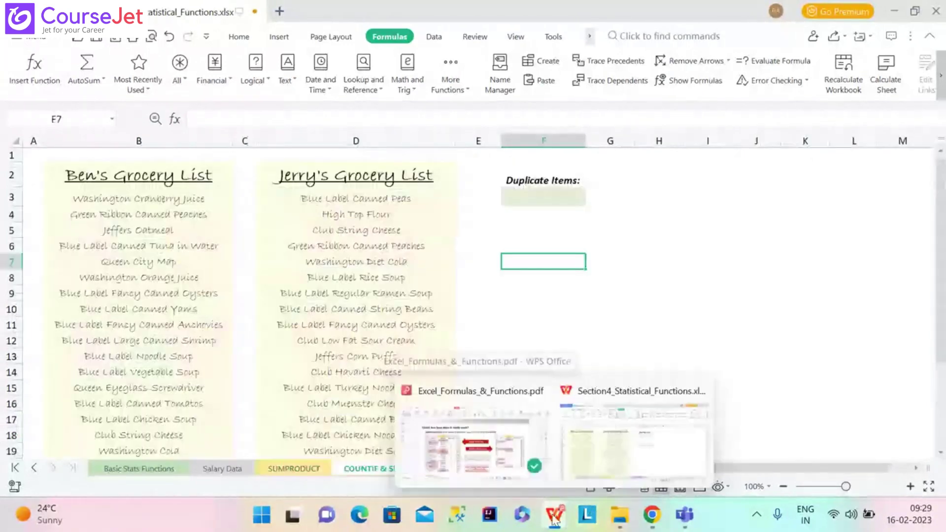
left_click(489, 452)
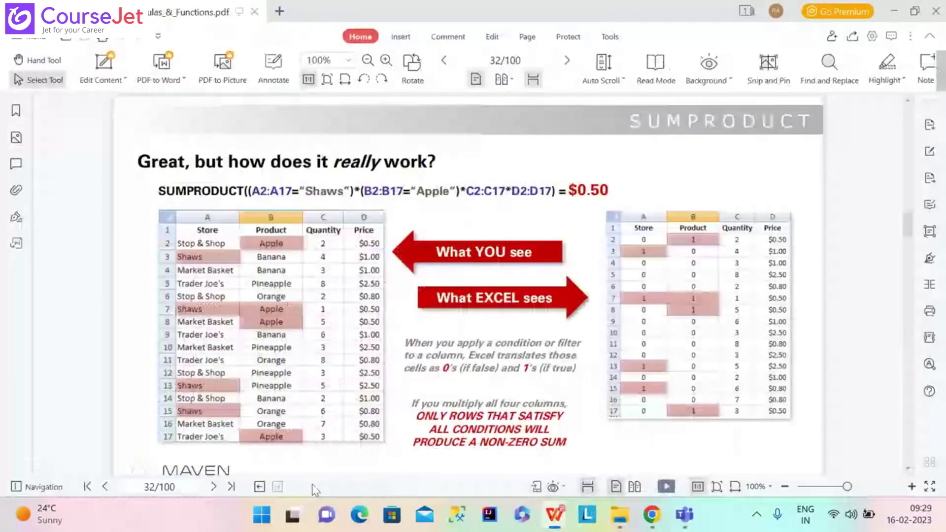
left_click(214, 487)
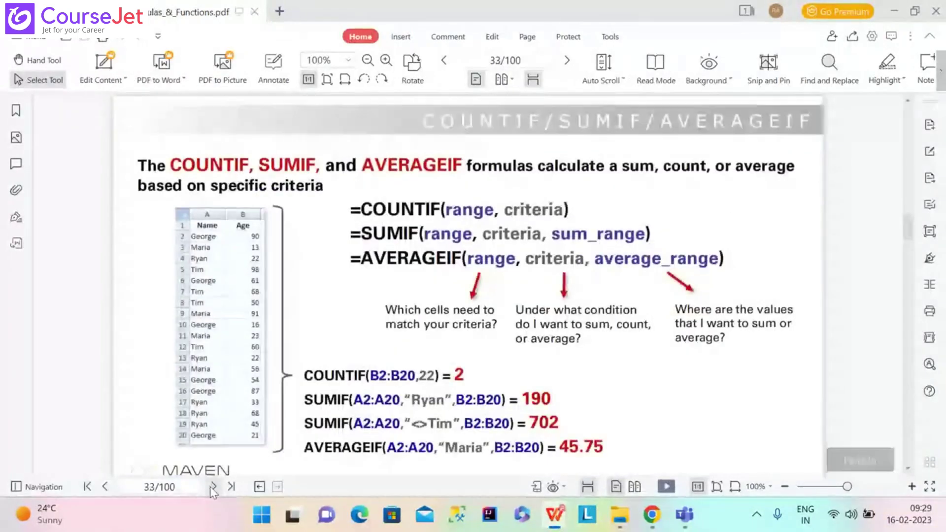
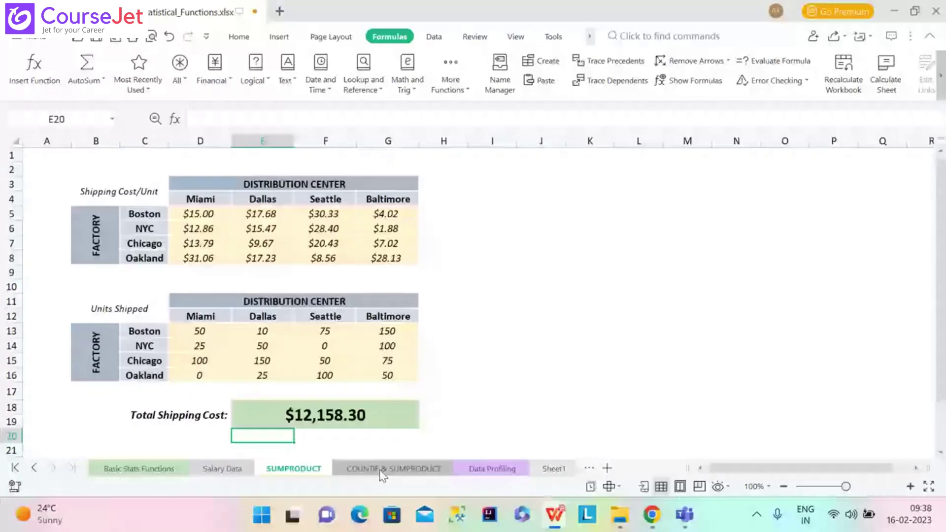
View the Team Salary Dashboard sheet and the column headers and first records of the Salary Data sheet
scroll(144, 470, "up", 1)
left_click(144, 468)
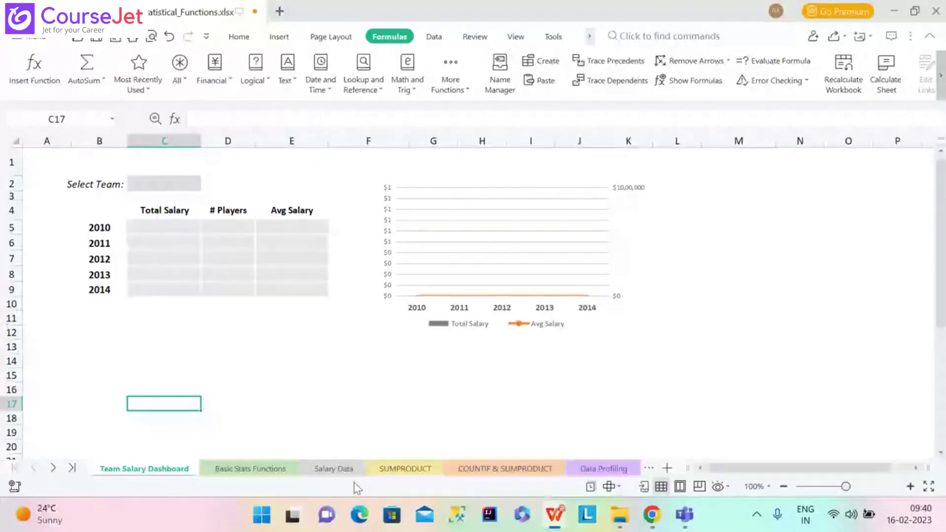
left_click(340, 469)
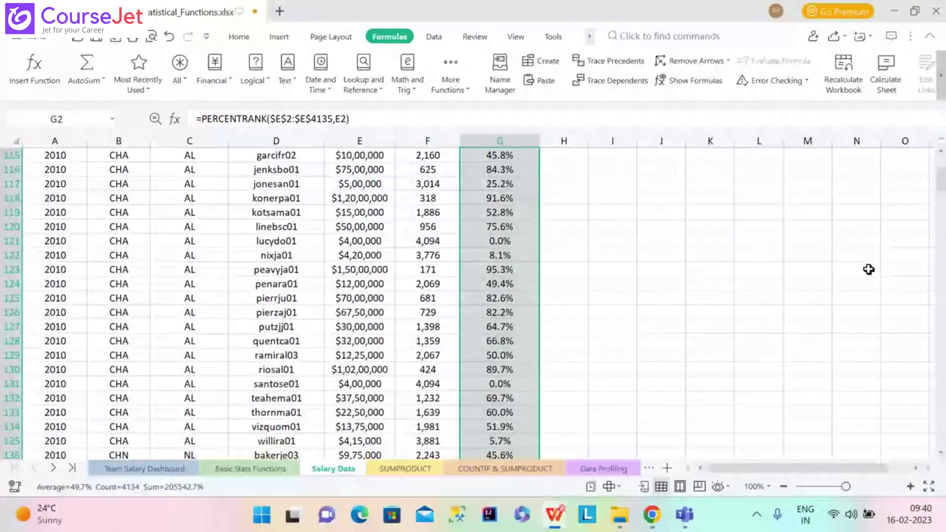
scroll(506, 159, "up", 20)
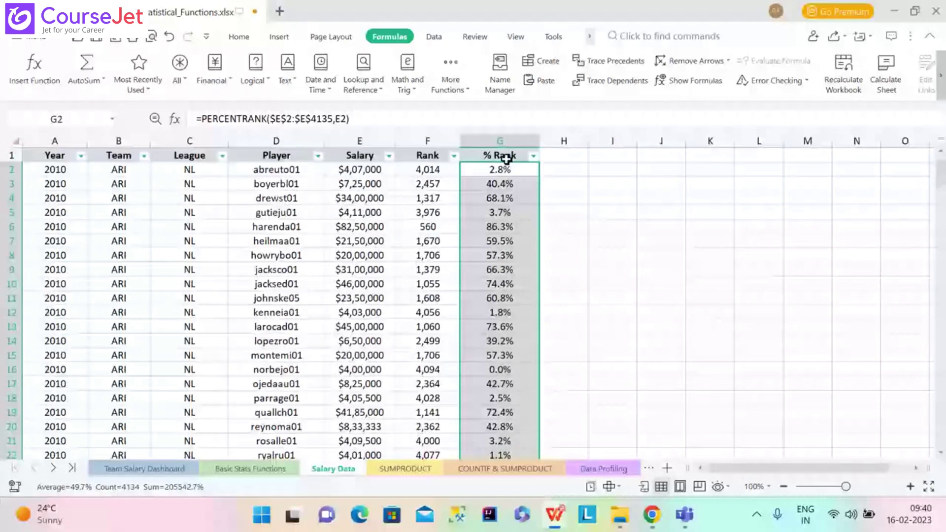
Copy the Team values from B2 down to the last record of the Salary Data sheet
left_click(109, 170)
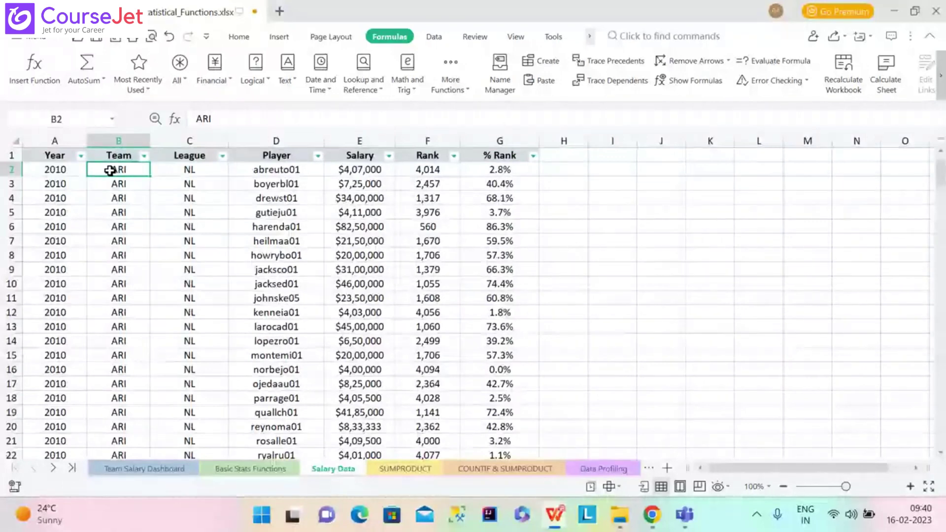
key("ctrl+shift+Down")
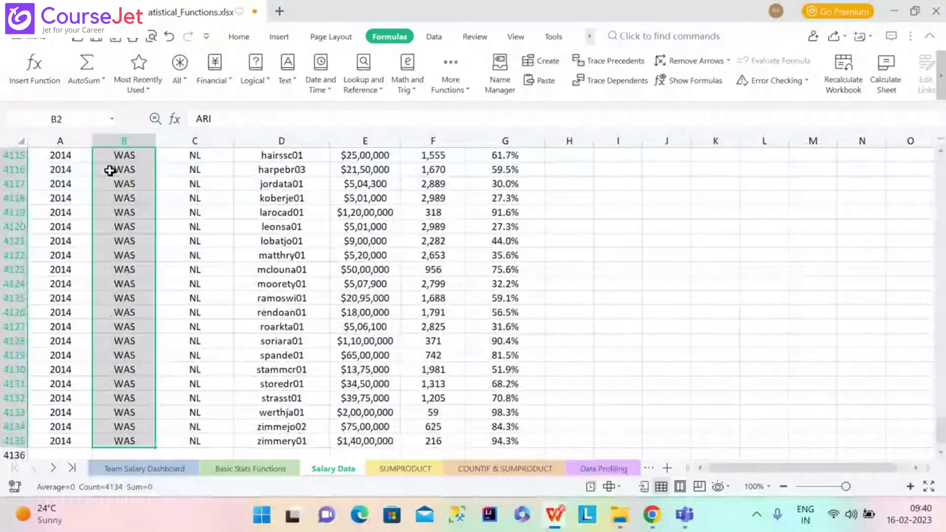
key("ctrl+c")
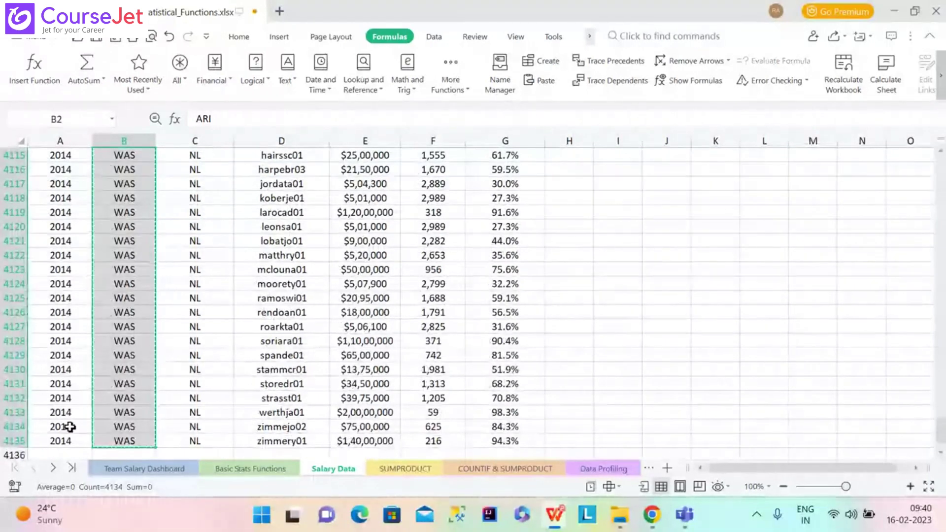
Clear the RANDBETWEEN numbers in A1:E9 on Sheet1
left_click(153, 470)
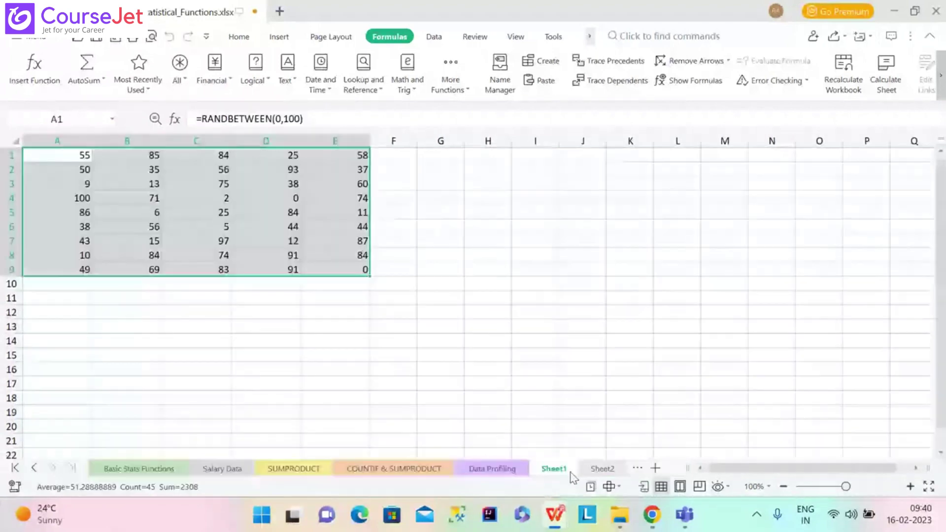
key("Delete")
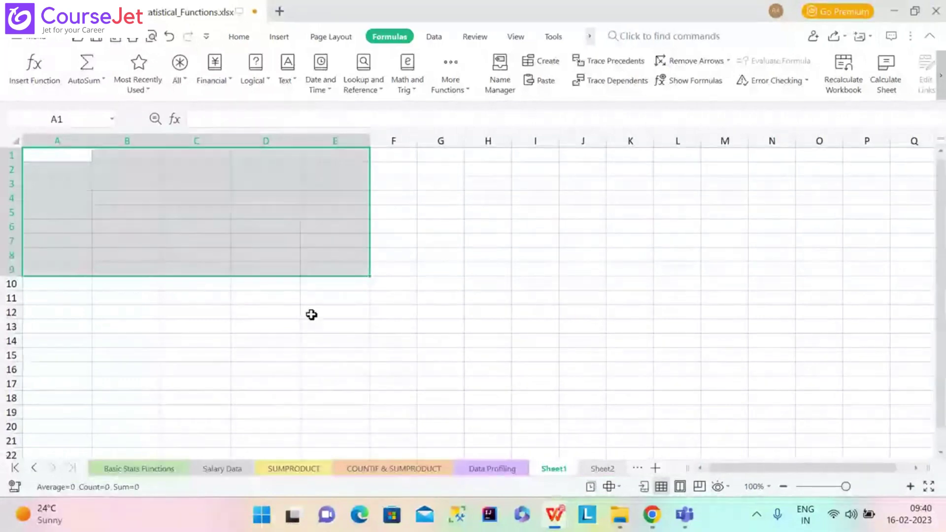
left_click(79, 164)
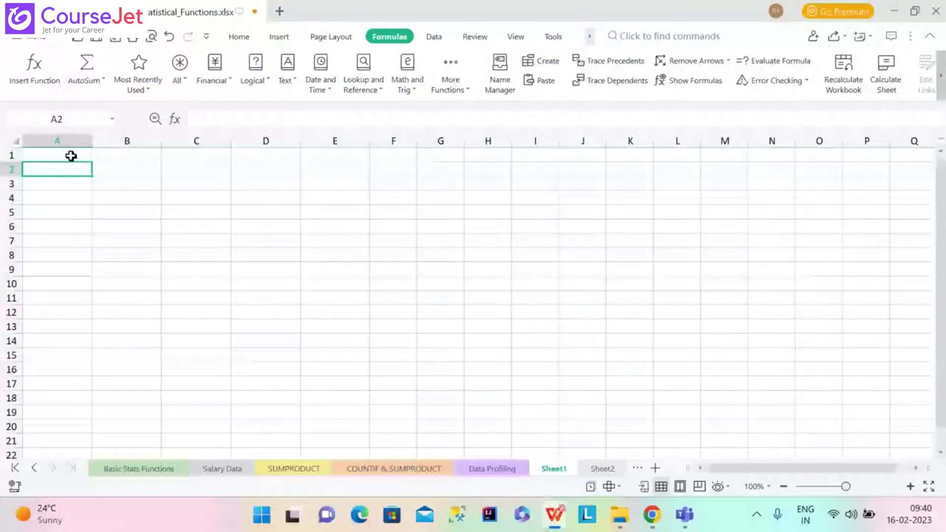
left_click(71, 155)
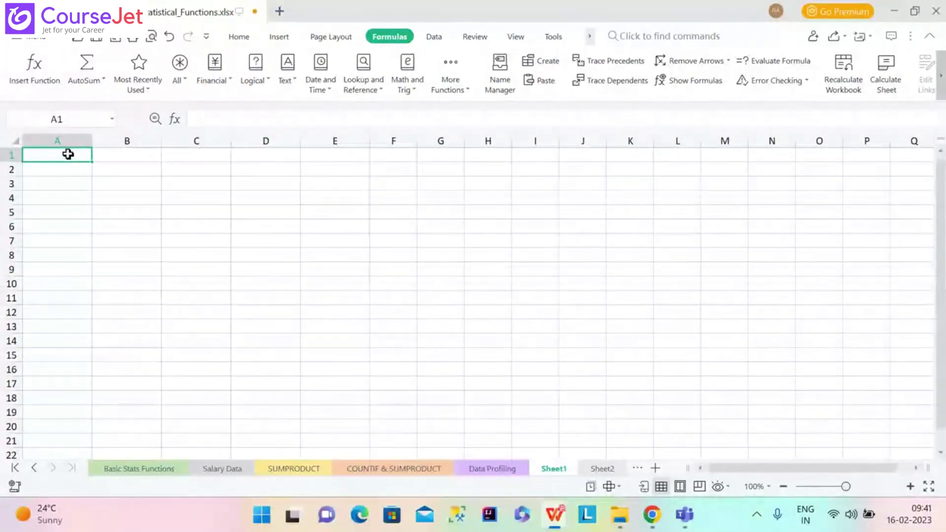
Copy the selected Team values on the Salary Data sheet again and paste them into Sheet1 starting at A1
left_click(238, 473)
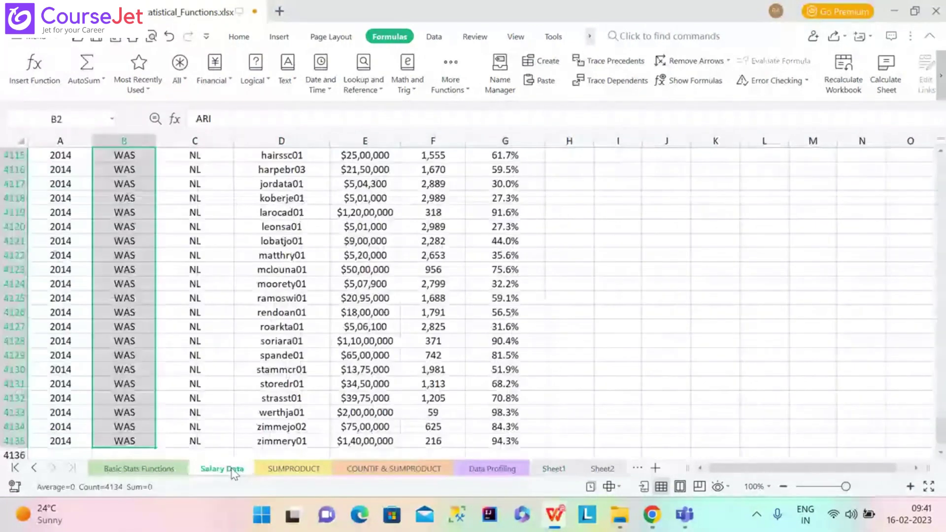
key("ctrl+c")
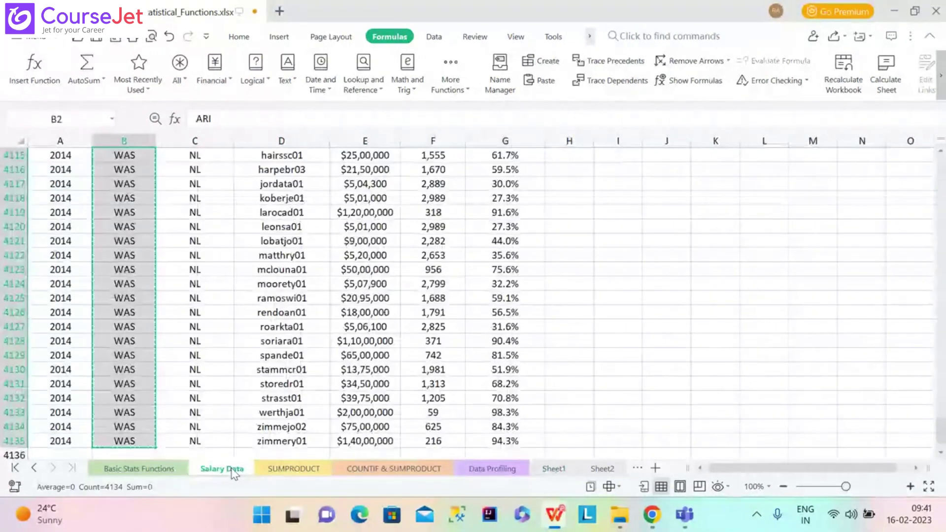
left_click(553, 469)
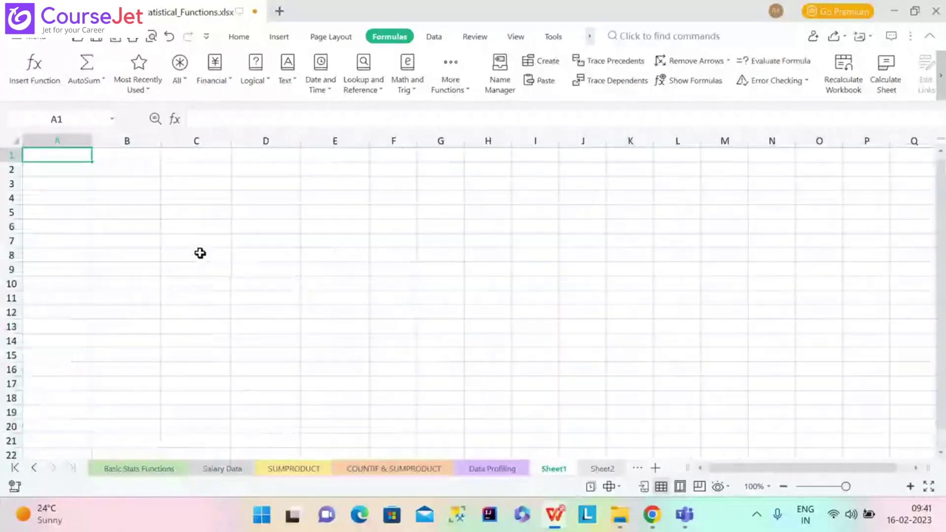
left_click(200, 253)
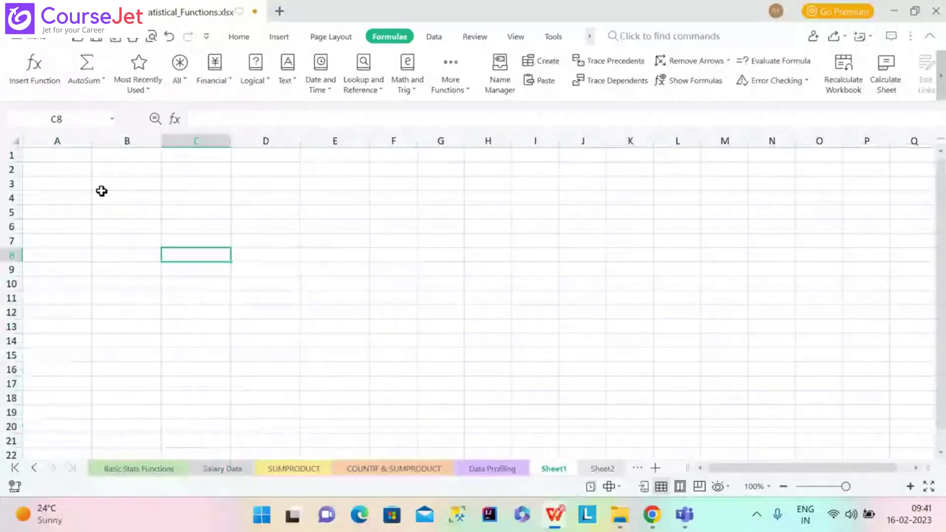
left_click(81, 153)
key("ctrl+v")
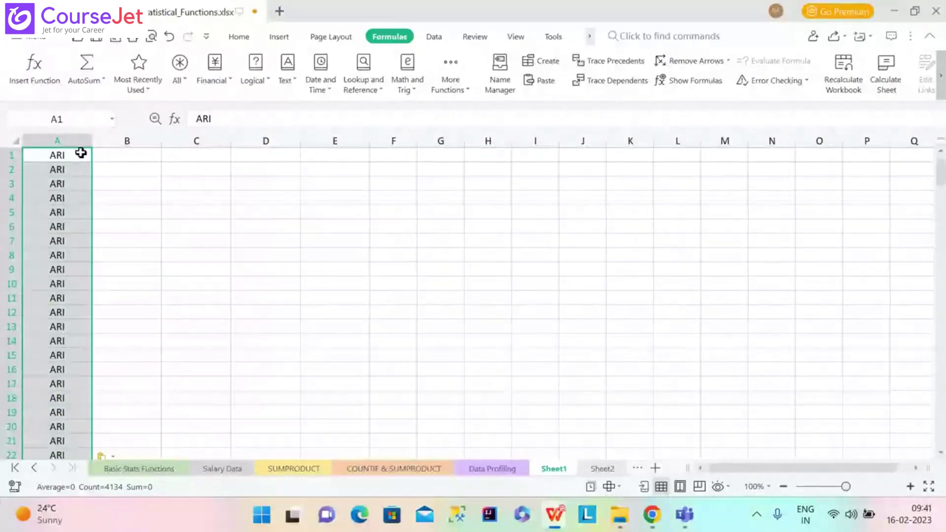
Try to remove the duplicate team codes on Sheet1 with empty cell D8 selected
left_click(432, 38)
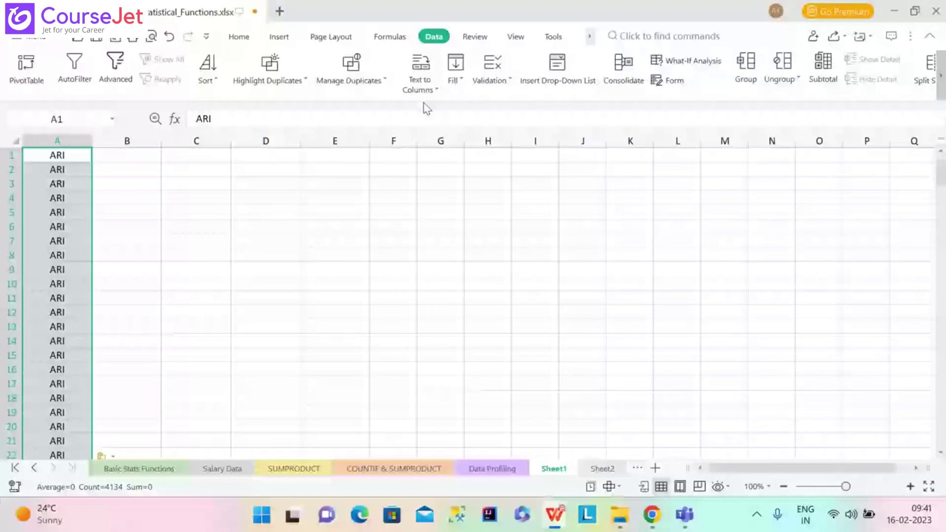
left_click(351, 77)
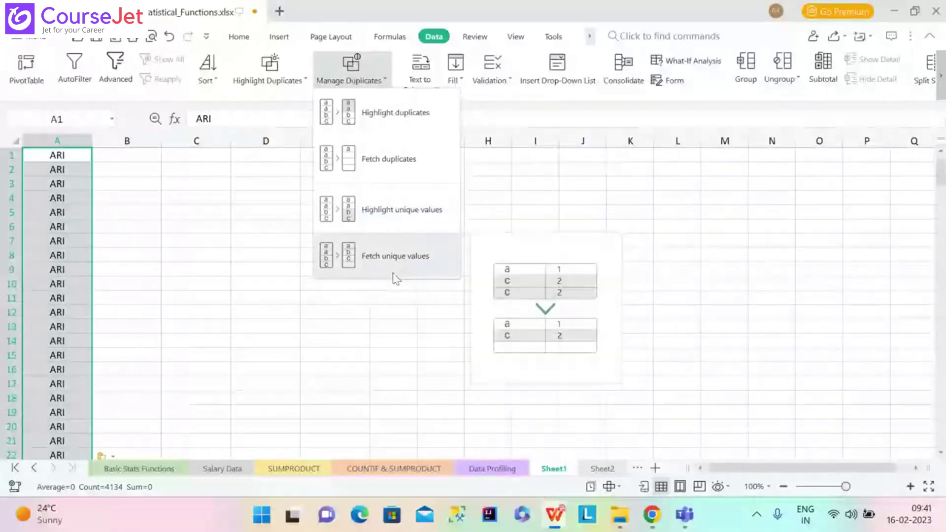
left_click(275, 261)
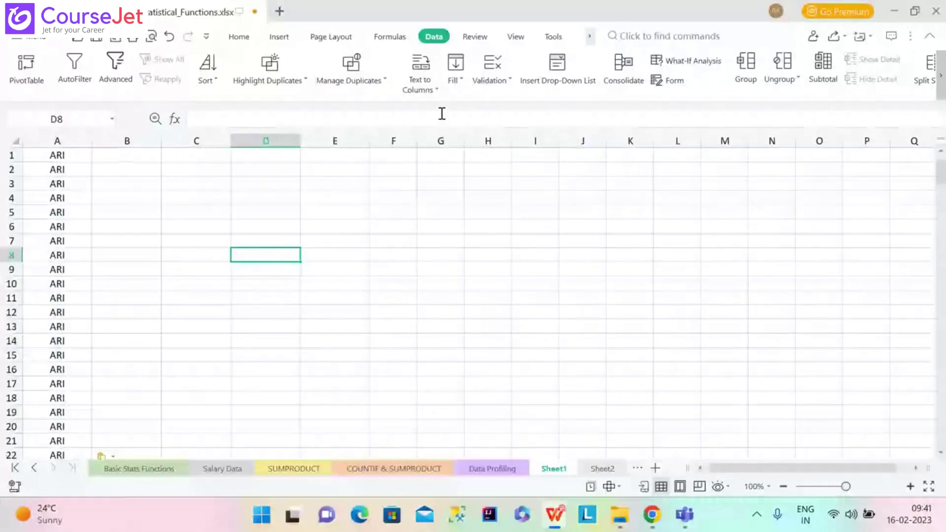
left_click(307, 81)
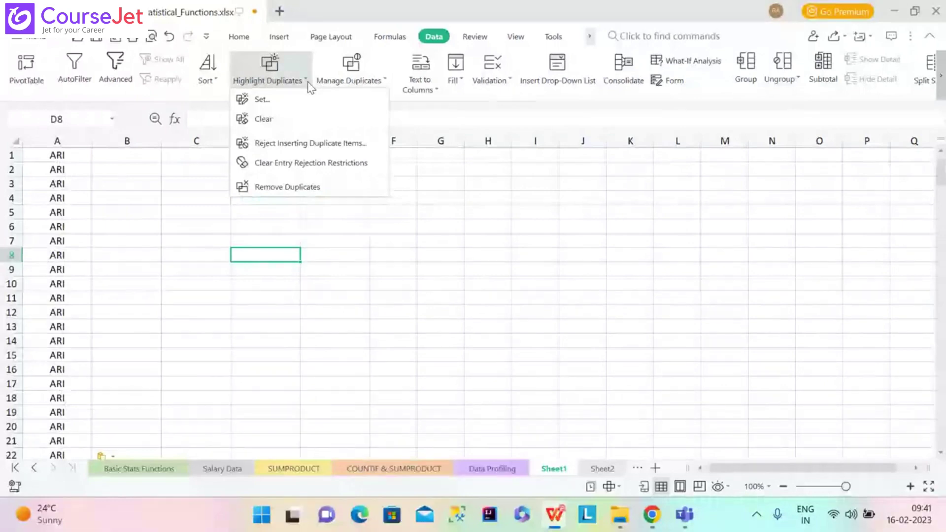
left_click(285, 196)
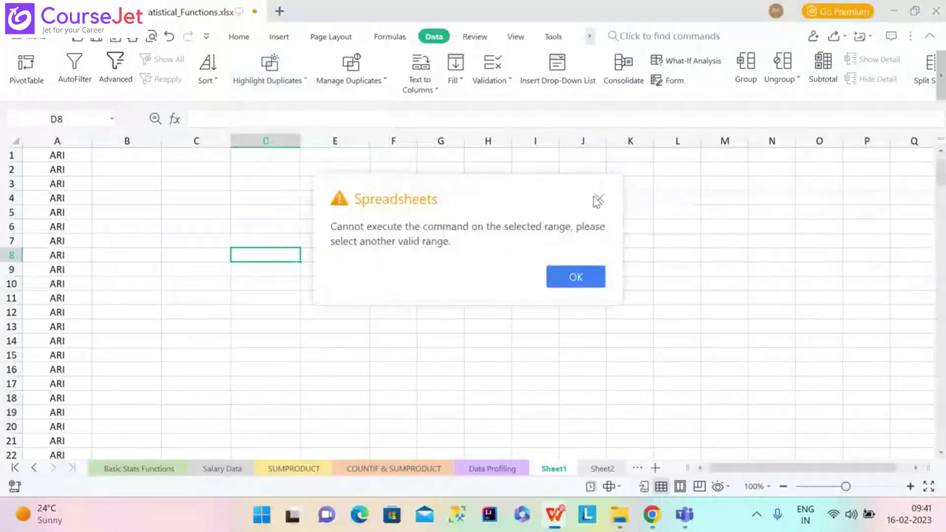
left_click(576, 277)
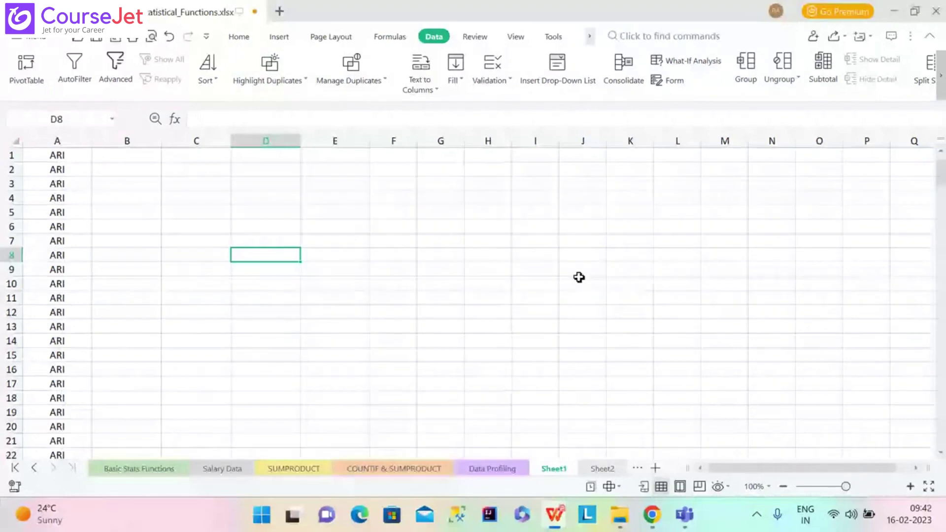
Remove the duplicates from the team codes in A1:A4134 on Sheet1, treating the data as having no headers
left_click(65, 154)
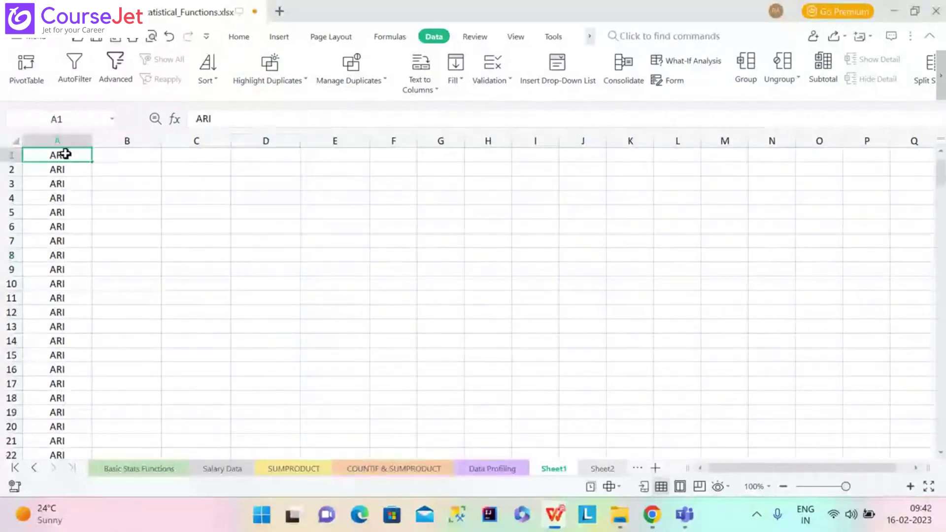
key("ctrl+shift+Down")
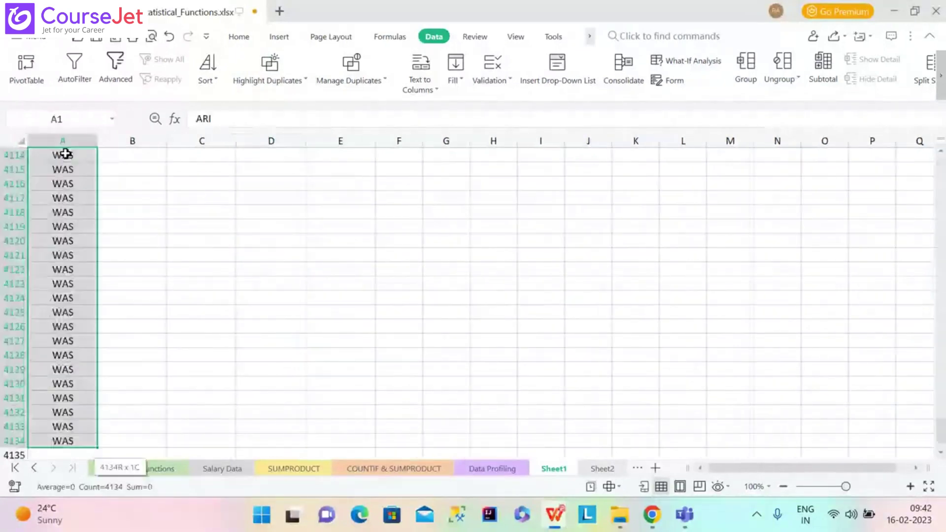
left_click(269, 71)
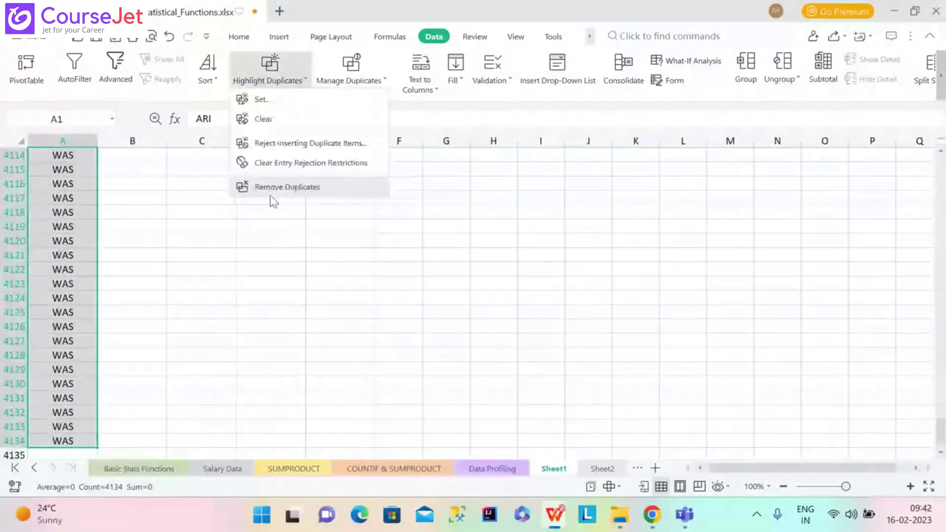
left_click(270, 194)
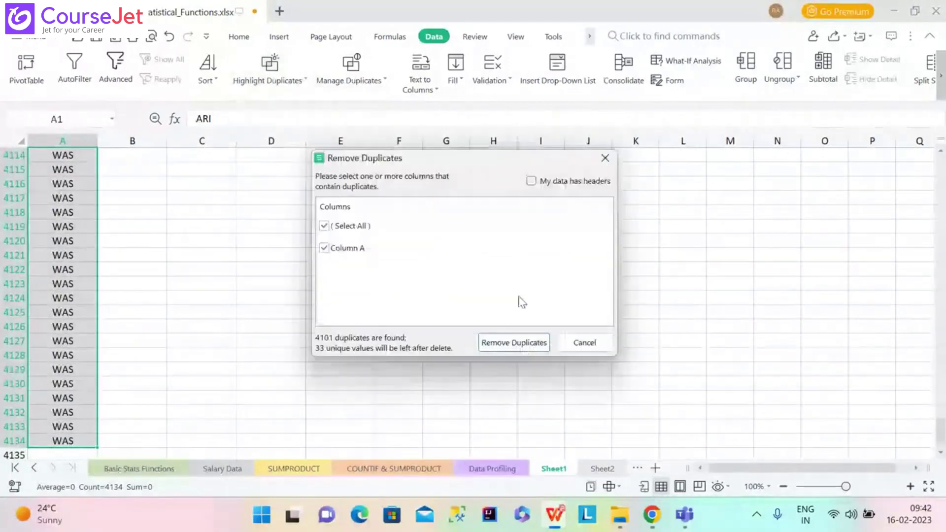
left_click(522, 340)
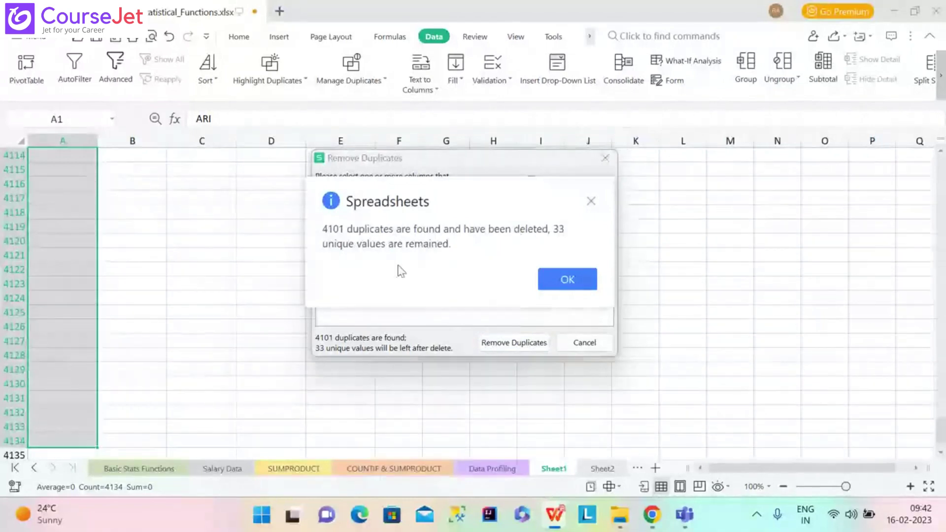
left_click(561, 276)
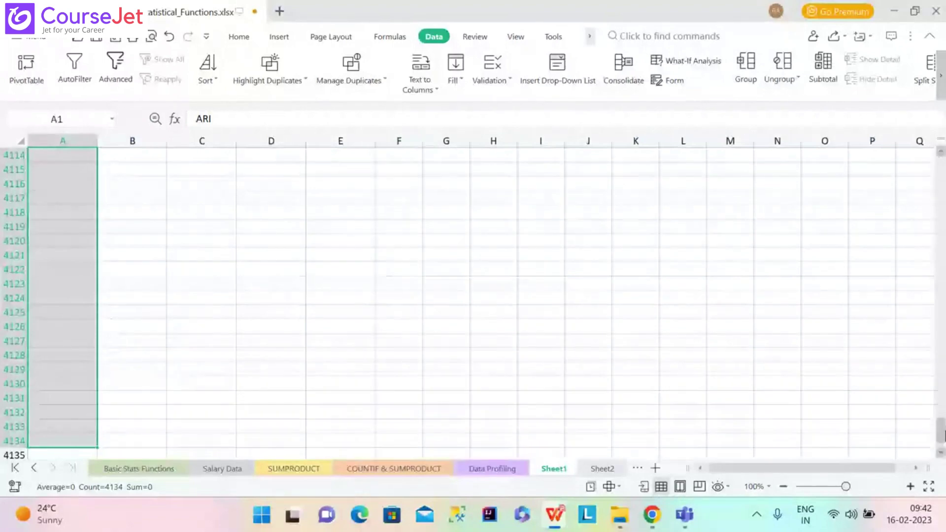
left_click_drag(942, 432, 943, 150)
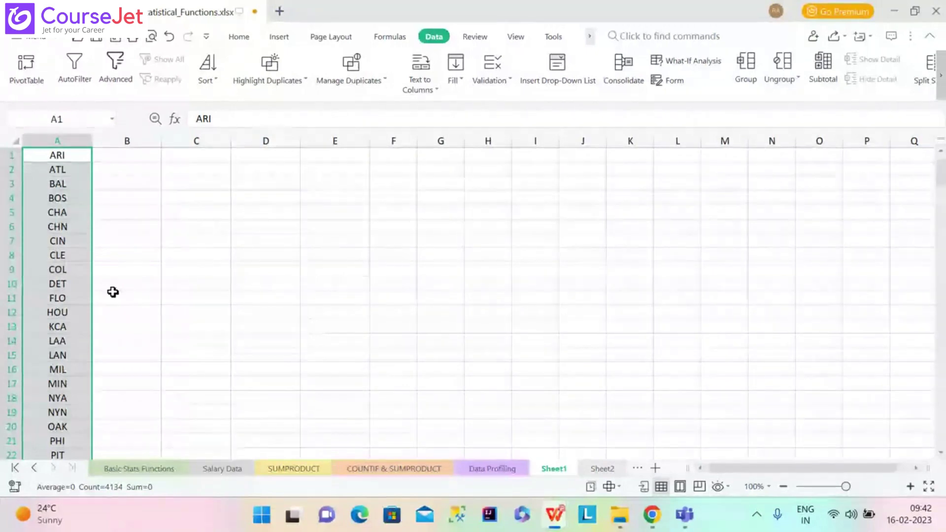
Start a data validation rule for the Select Team cell C2 on the Team Salary Dashboard sheet, allowing only a List
left_click(35, 471)
left_click(129, 470)
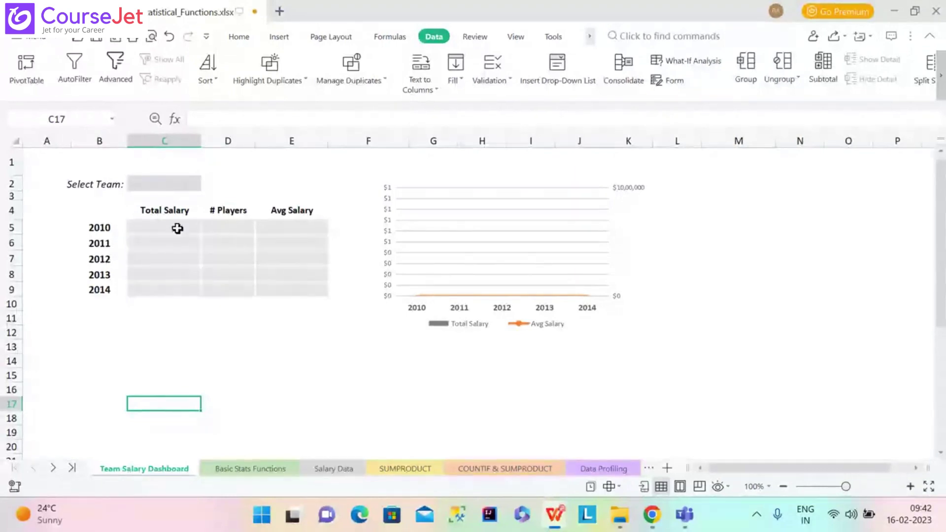
left_click(151, 186)
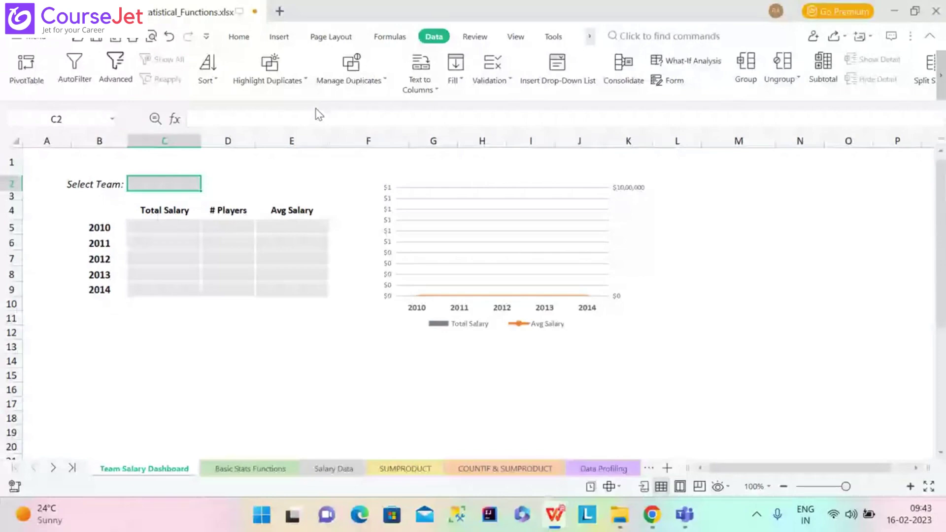
left_click(507, 81)
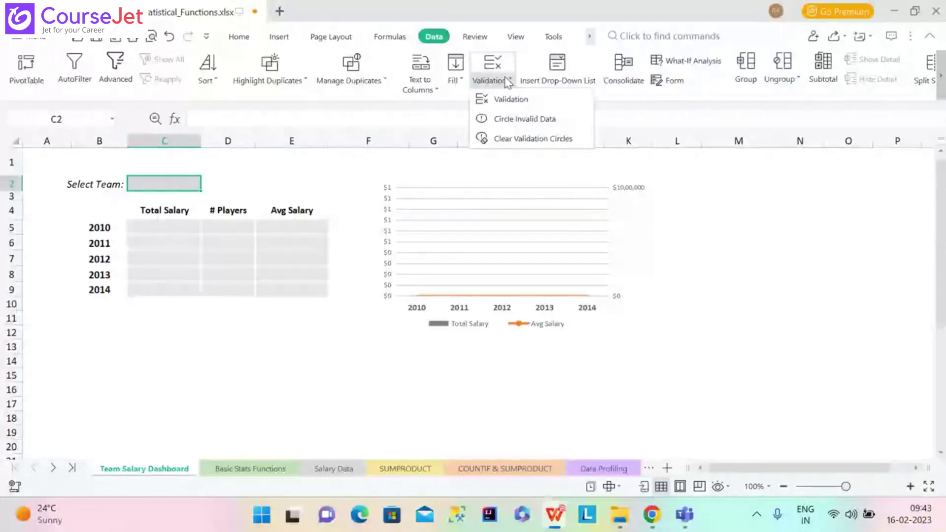
left_click(384, 83)
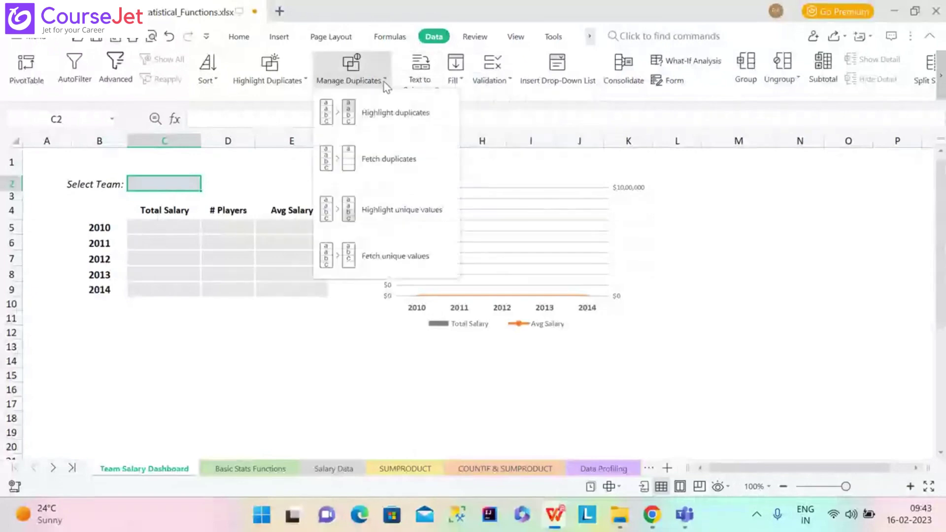
left_click(306, 81)
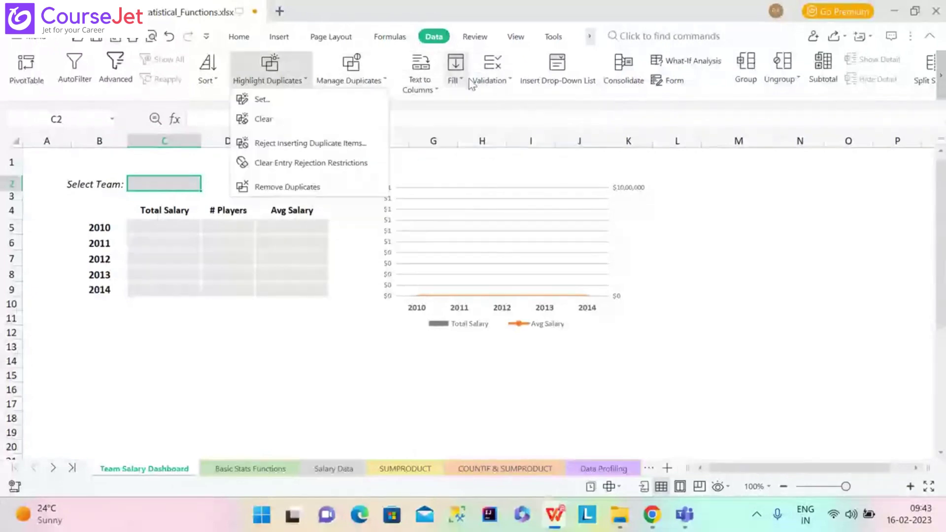
left_click(486, 82)
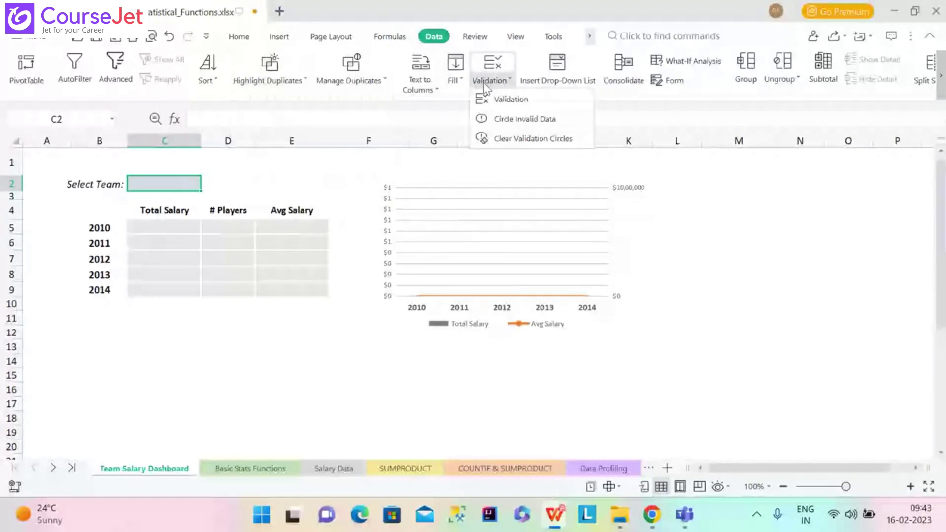
left_click(499, 100)
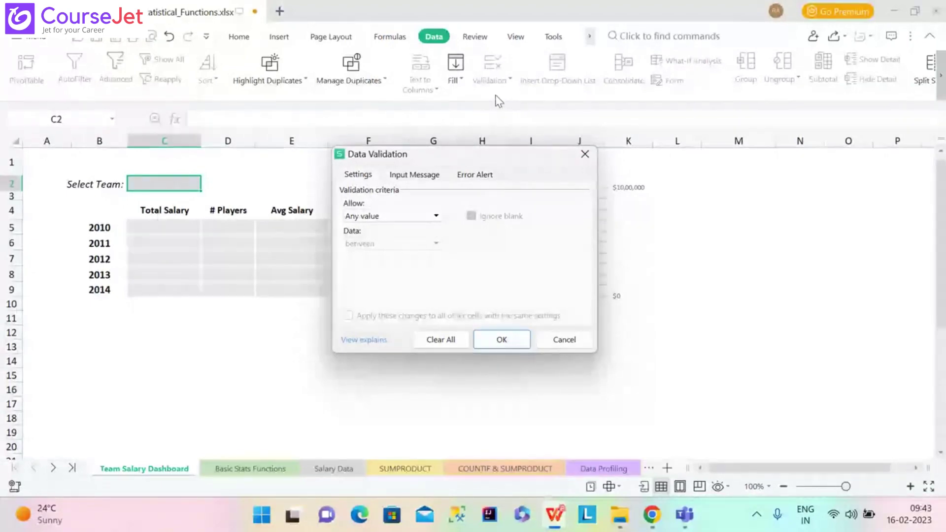
left_click(436, 216)
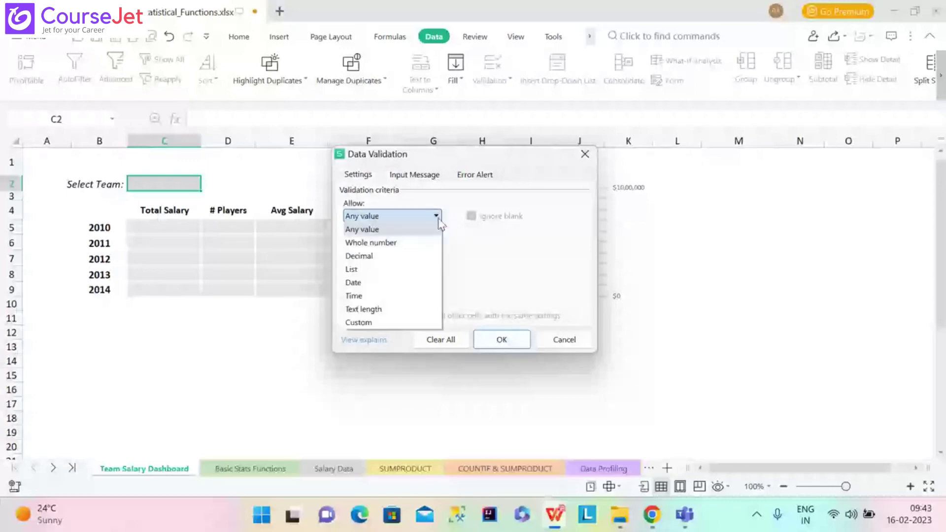
left_click(404, 273)
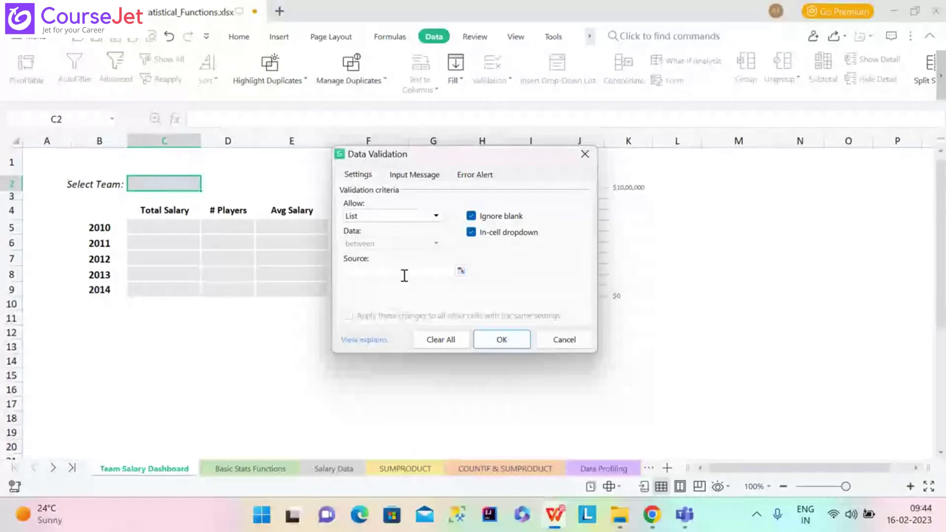
Set the validation list's source to =Sheet1!$A$1:$A$33 and apply the rule
left_click(460, 271)
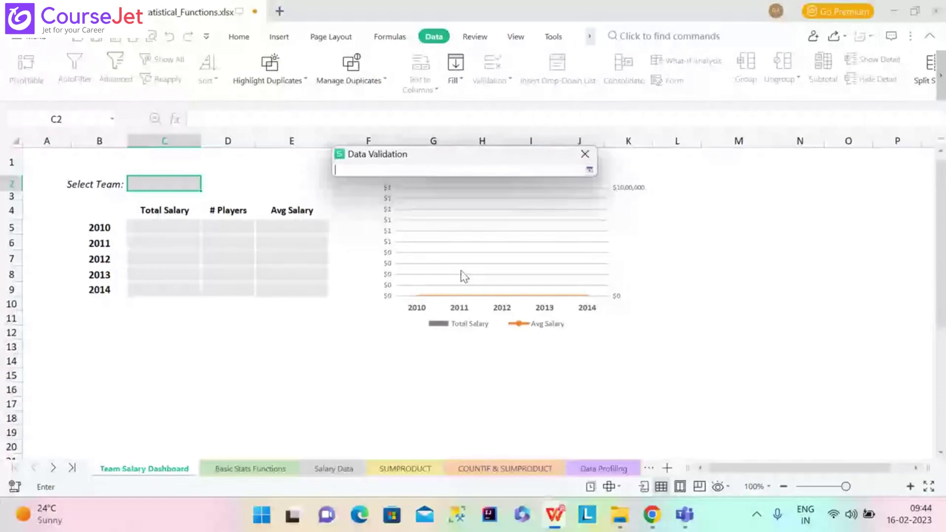
left_click(555, 468)
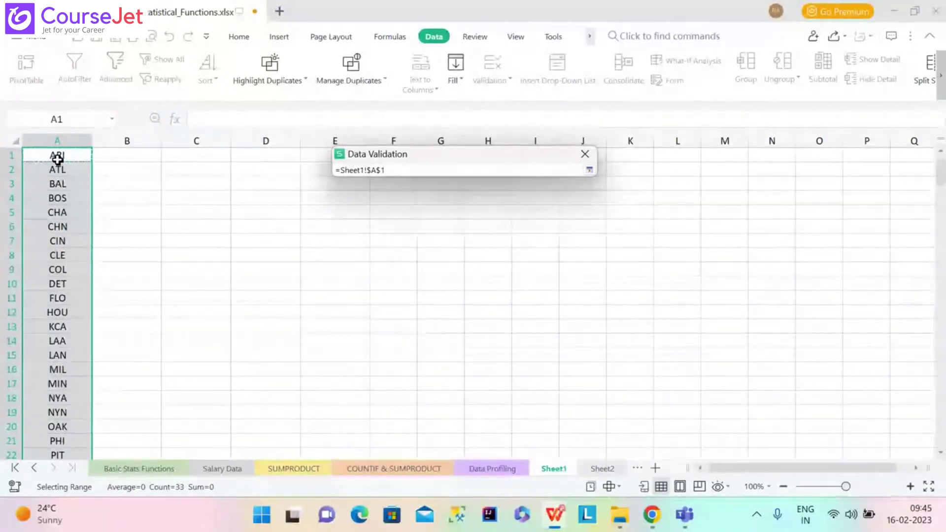
key("ctrl+shift+Down")
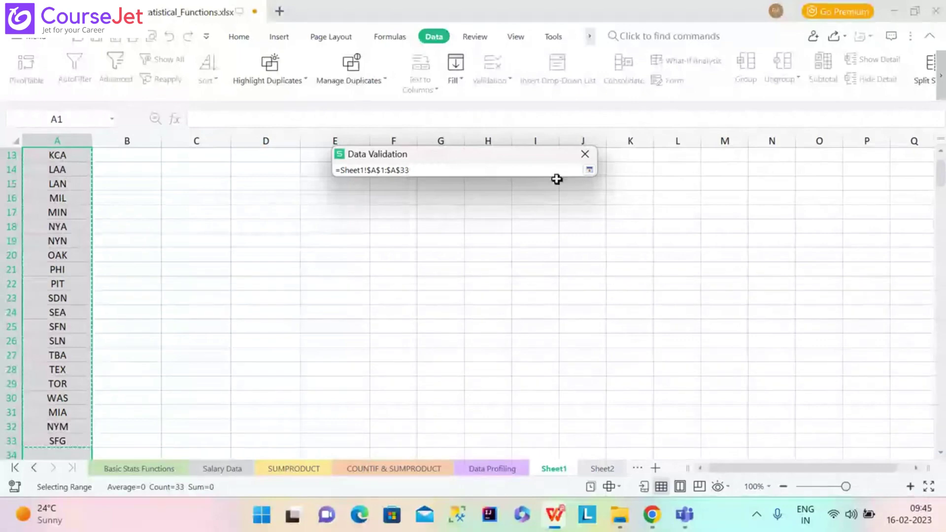
left_click(589, 170)
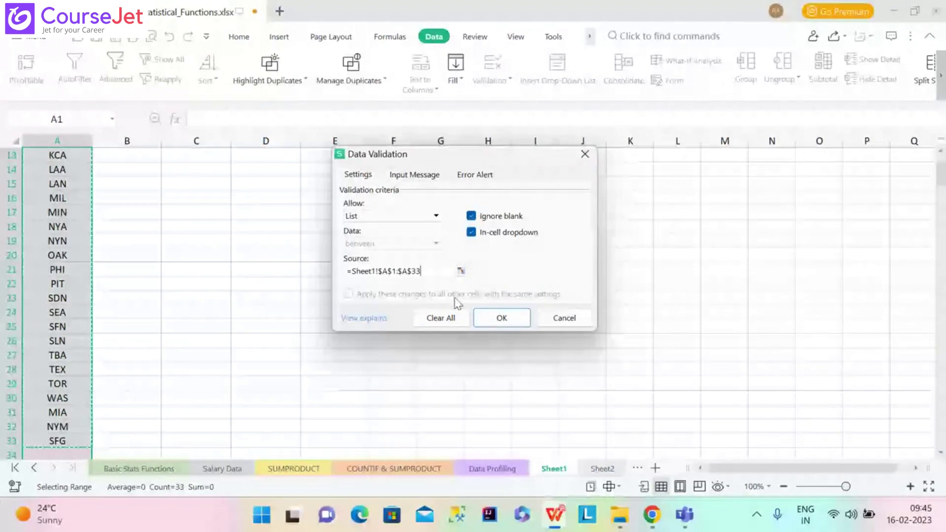
left_click(507, 318)
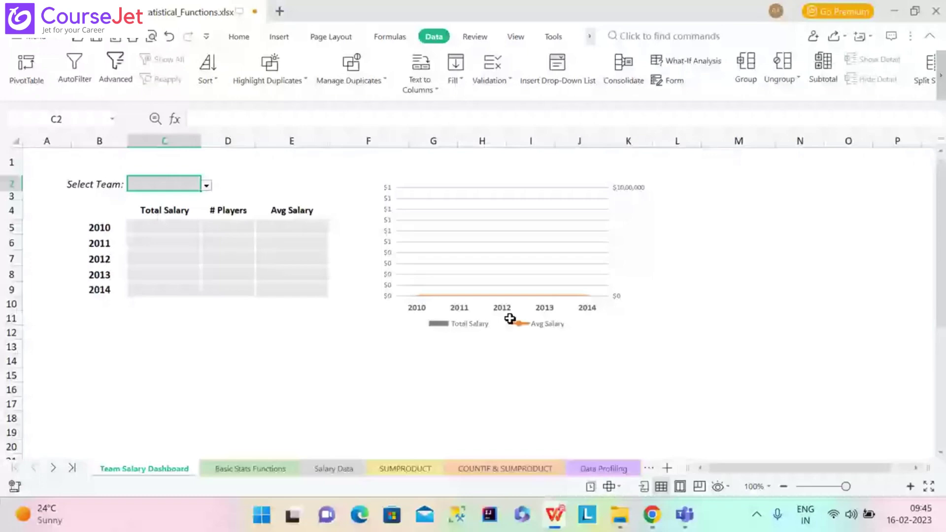
Choose ARI as the team from the drop-down list in C2
left_click(207, 187)
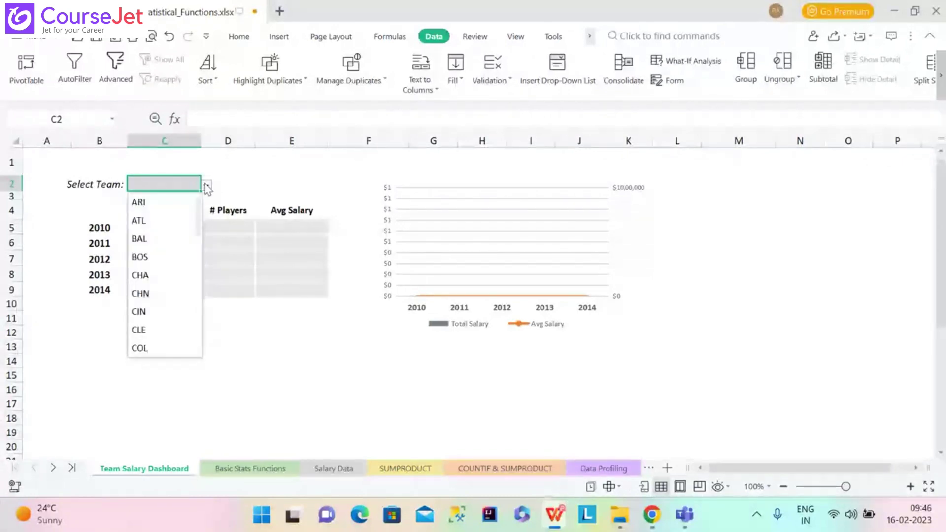
mouse_move(199, 209)
left_mouse_down()
mouse_move(198, 335)
mouse_move(209, 207)
left_mouse_up()
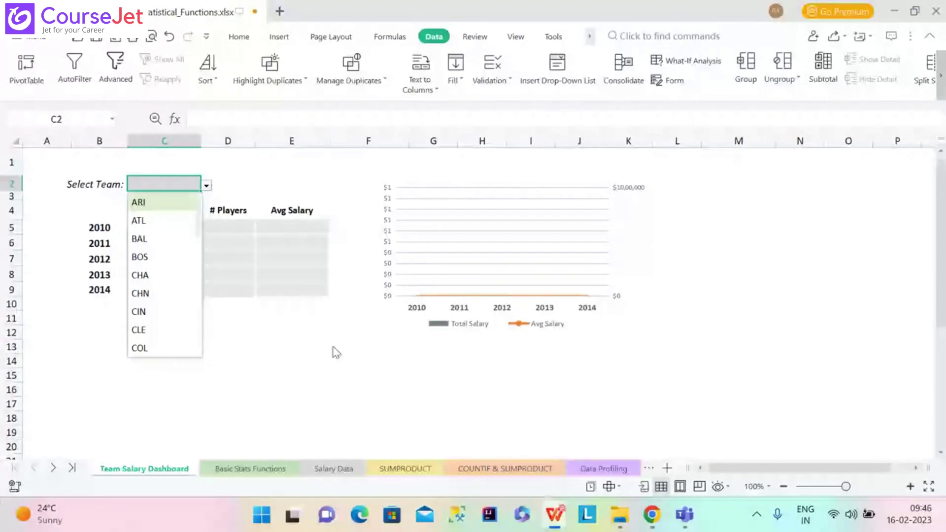
left_click(291, 351)
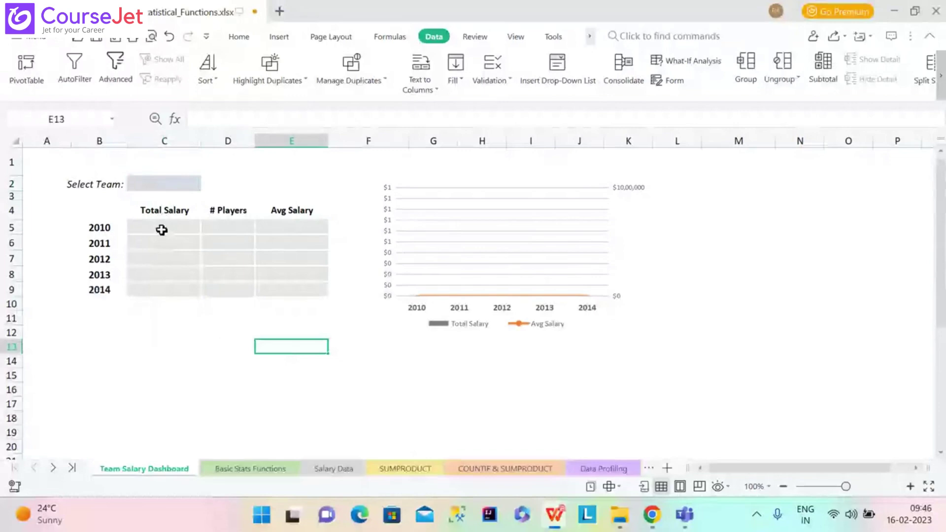
left_click(181, 187)
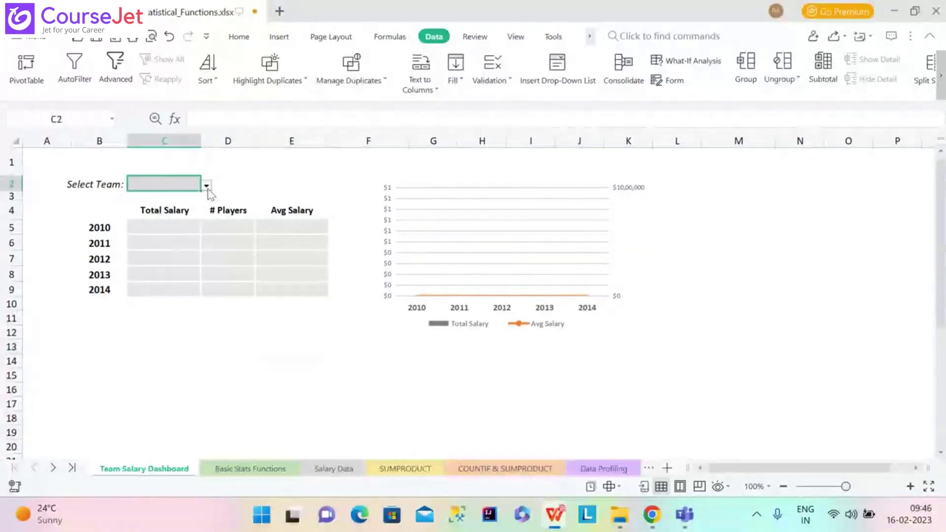
left_click(207, 186)
left_click(171, 228)
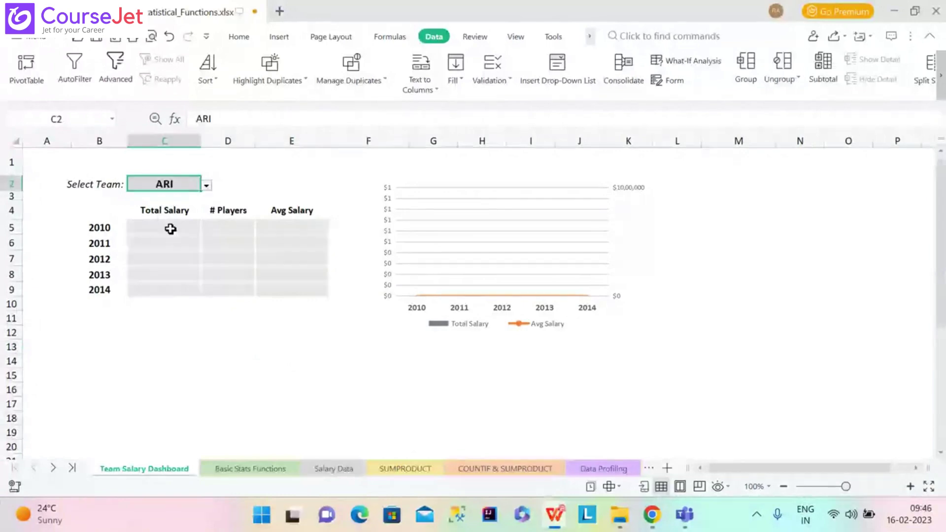
Begin a SUMIFS formula in C5 for the 2010 Total Salary, with 'Salary Data'!$E:$E as the absolute sum range
left_click(170, 229)
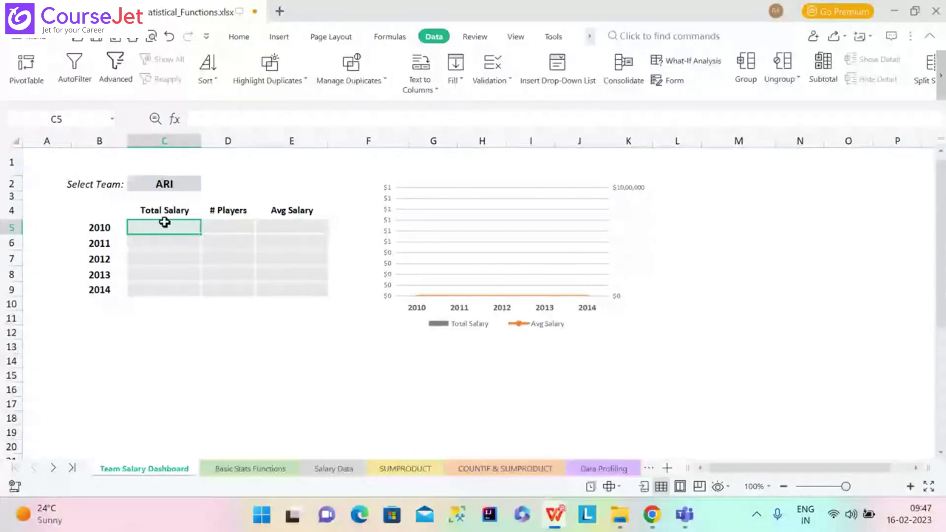
type("=")
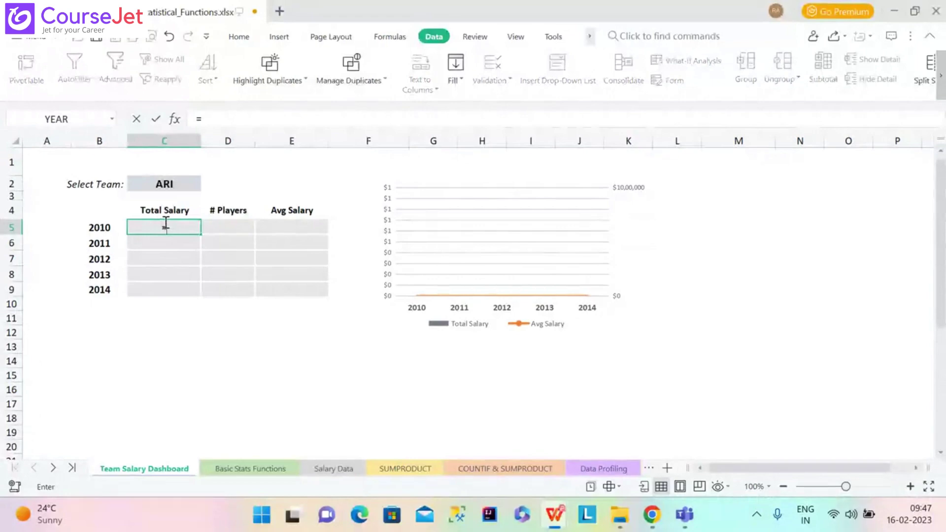
type("s")
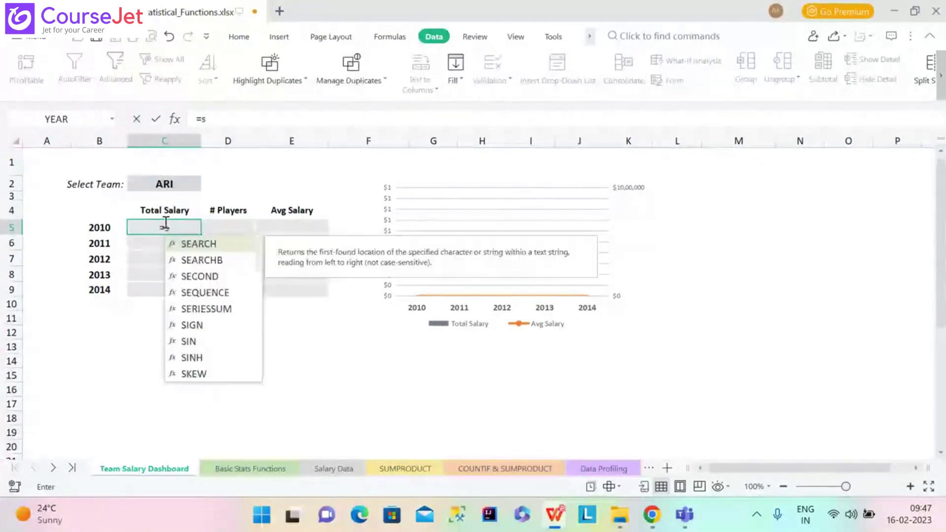
type("umif")
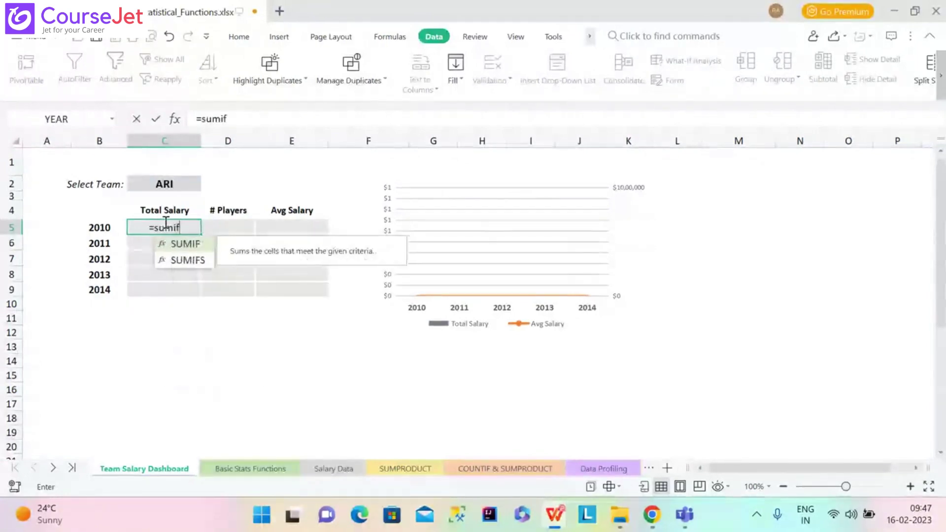
type("s")
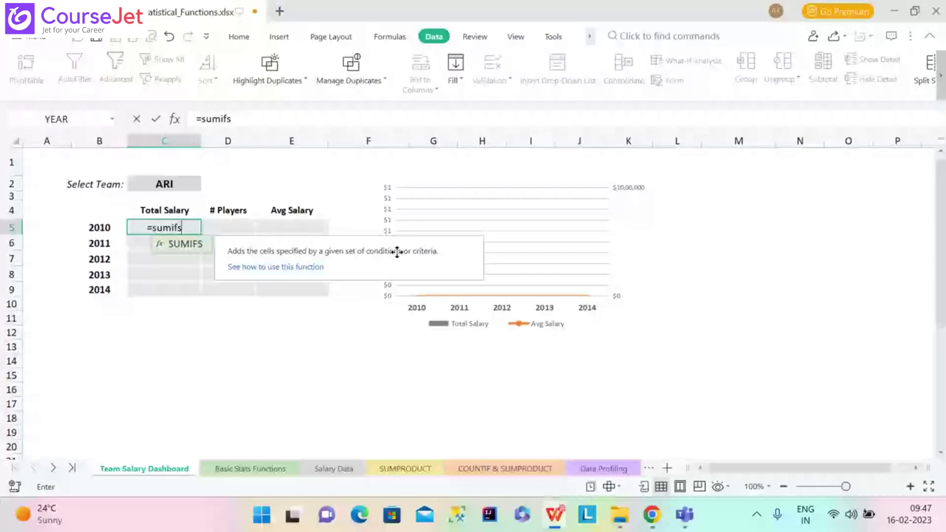
type("(")
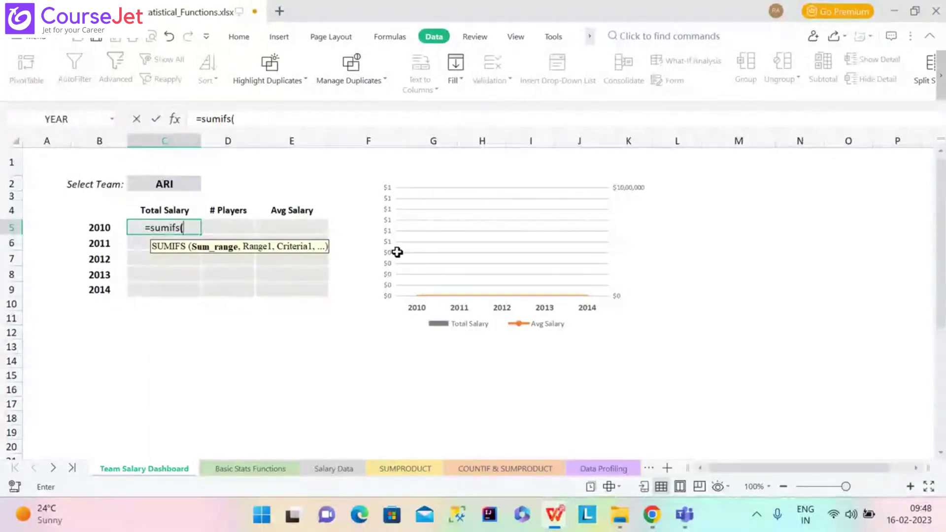
left_click(343, 472)
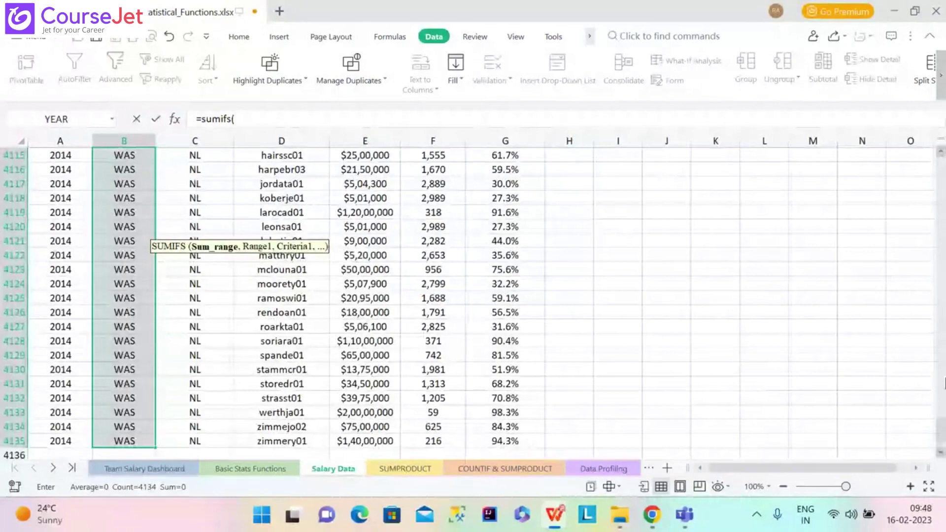
left_click_drag(944, 382, 942, 165)
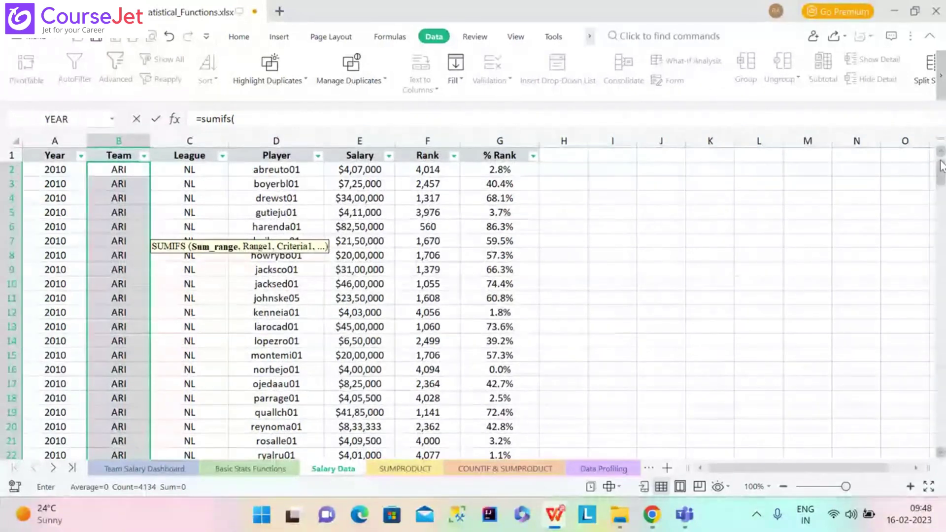
left_click(383, 135)
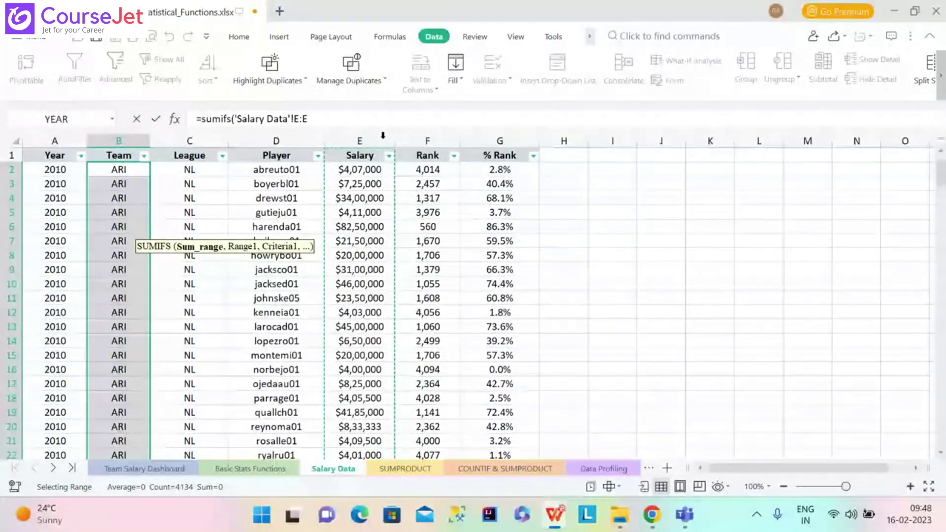
type("4")
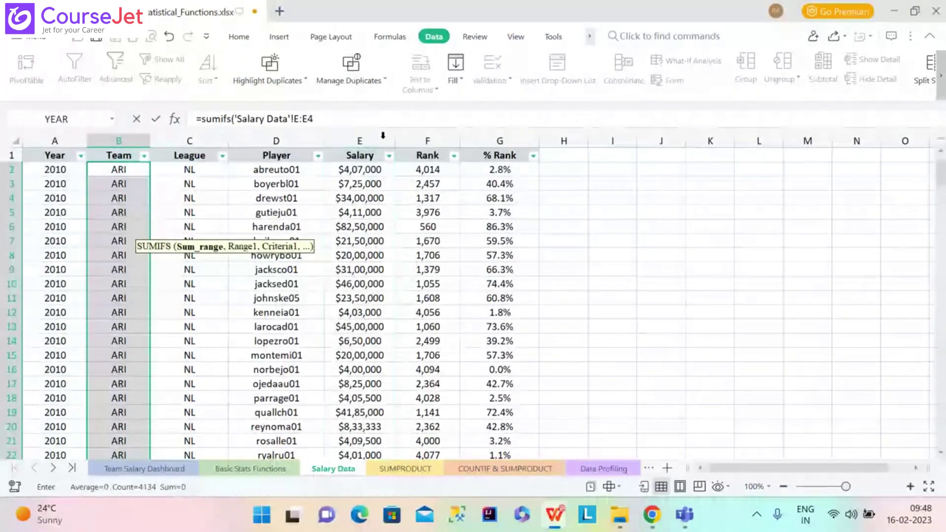
key("BackSpace")
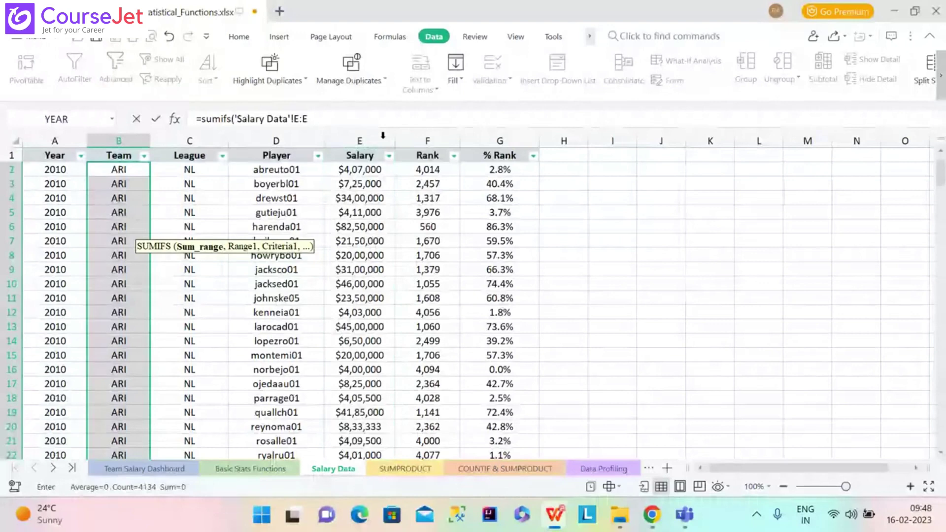
key("F4")
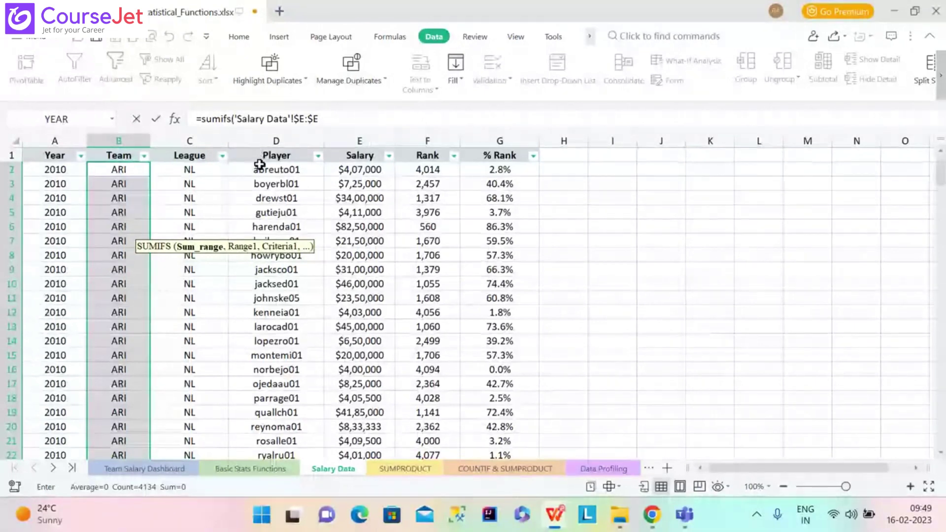
Add the Team column 'Salary Data'!$B:$B to the SUMIFS formula as the absolute first criteria range
left_click(335, 121)
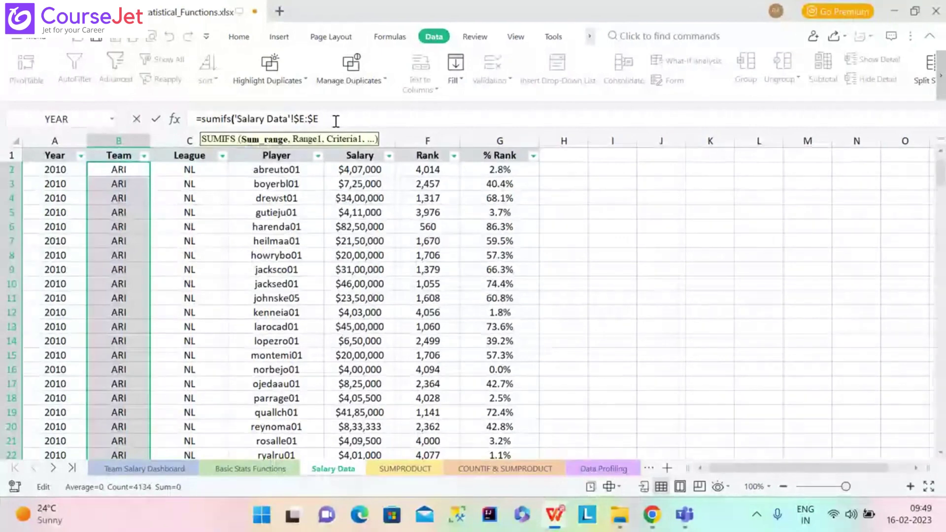
type(",")
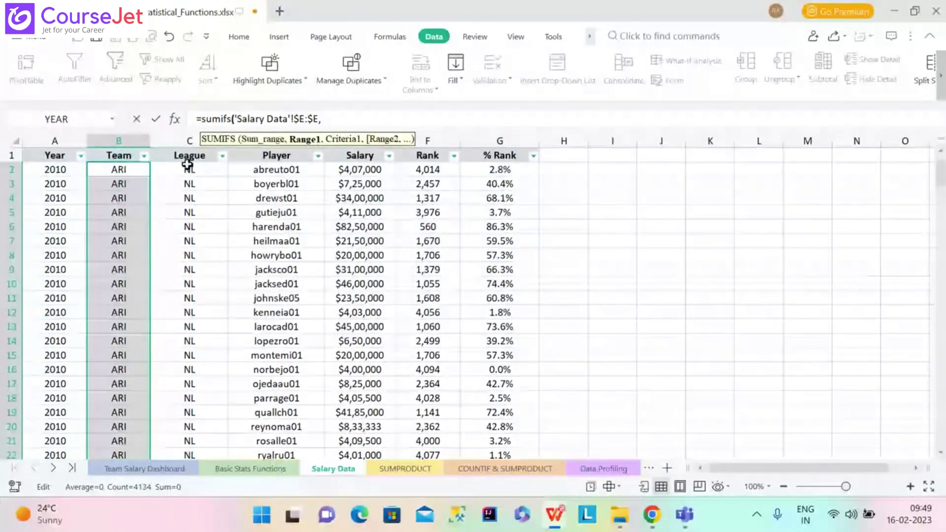
left_click(117, 139)
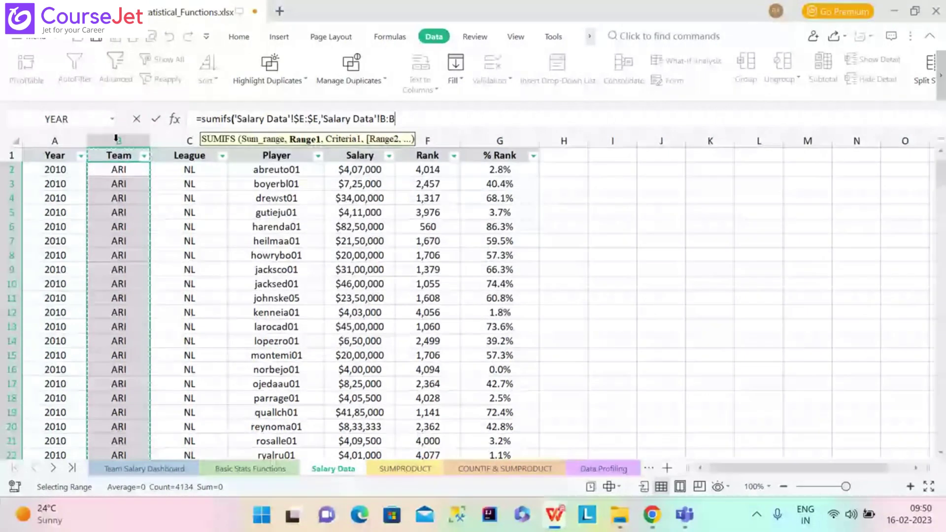
key("F4")
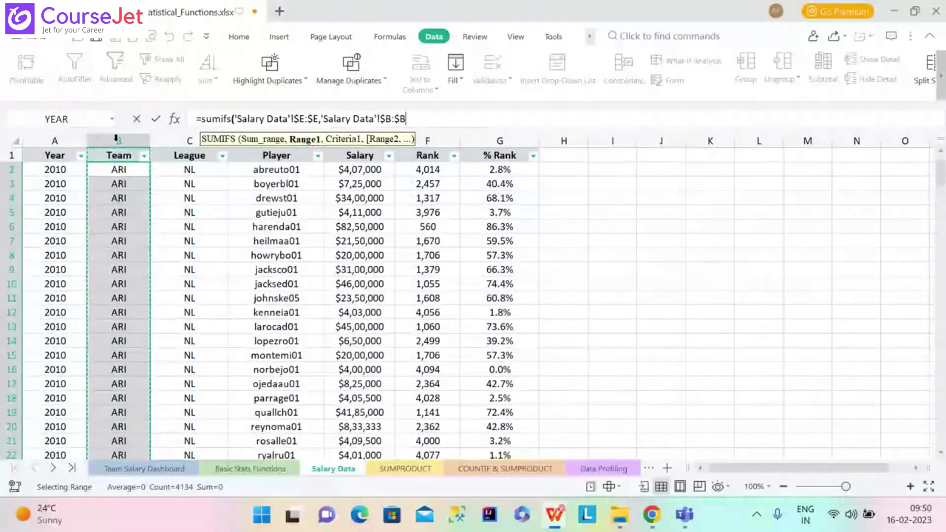
Set the SUMIFS formula's first criterion to the selected team cell as the absolute reference $C$2
type(",")
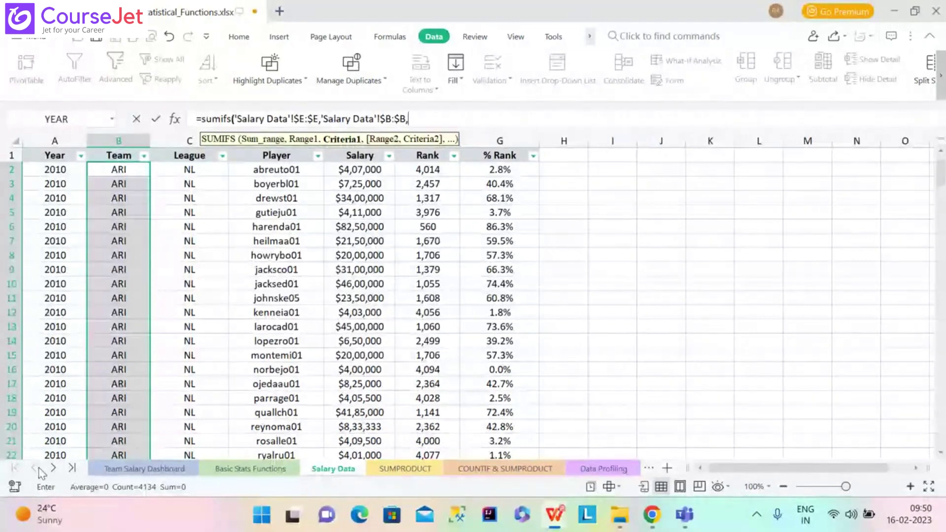
left_click(147, 469)
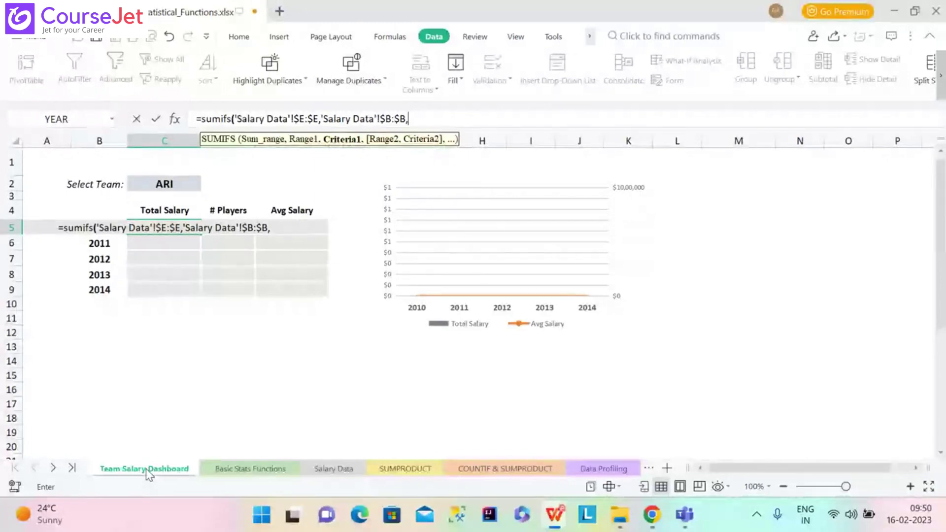
left_click(164, 183)
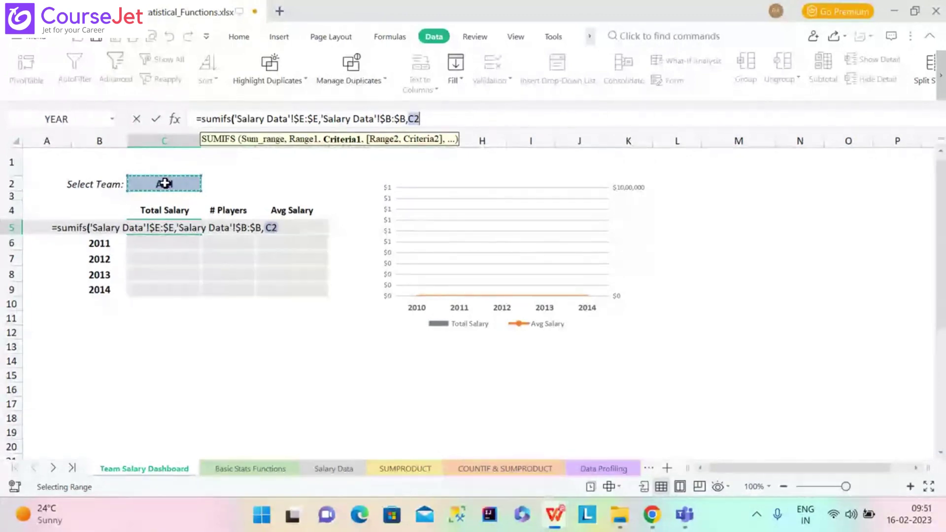
key("F4")
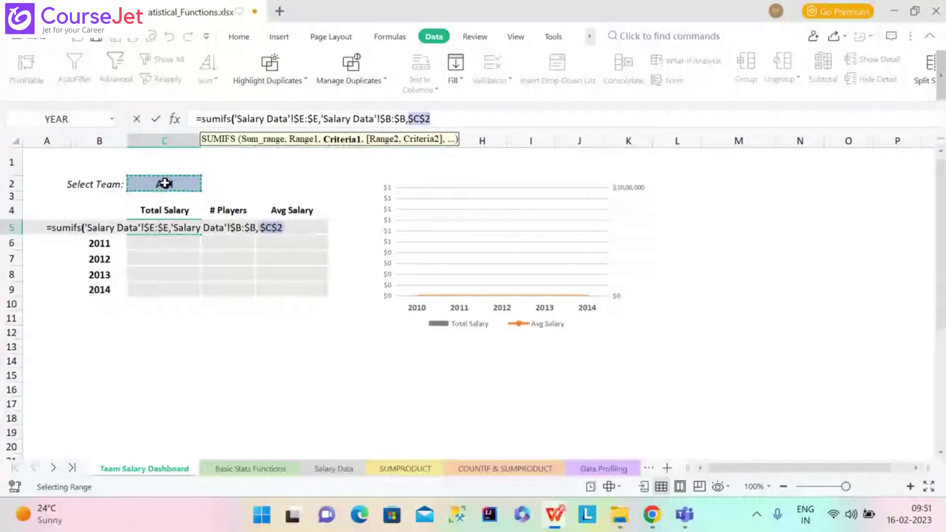
type(",")
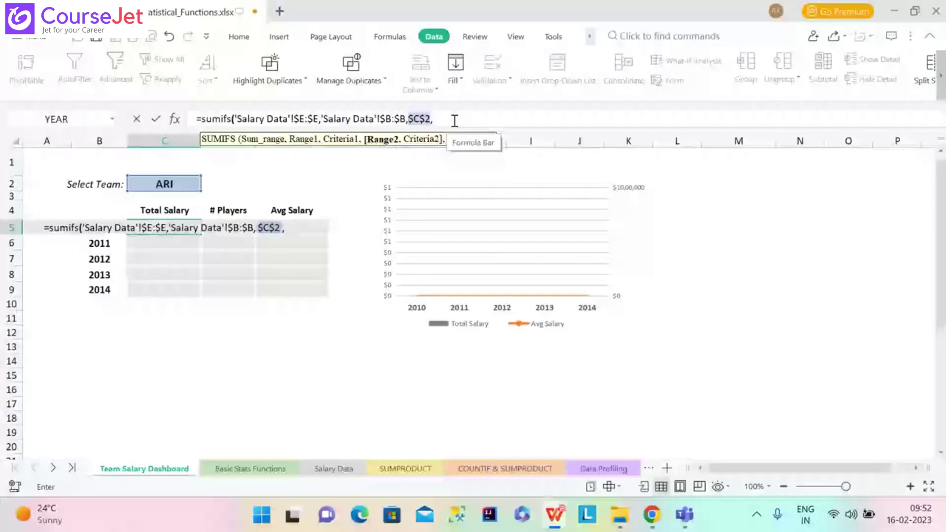
Add the Year column 'Salary Data'!$A:$A to the SUMIFS formula as the absolute second criteria range
left_click(333, 469)
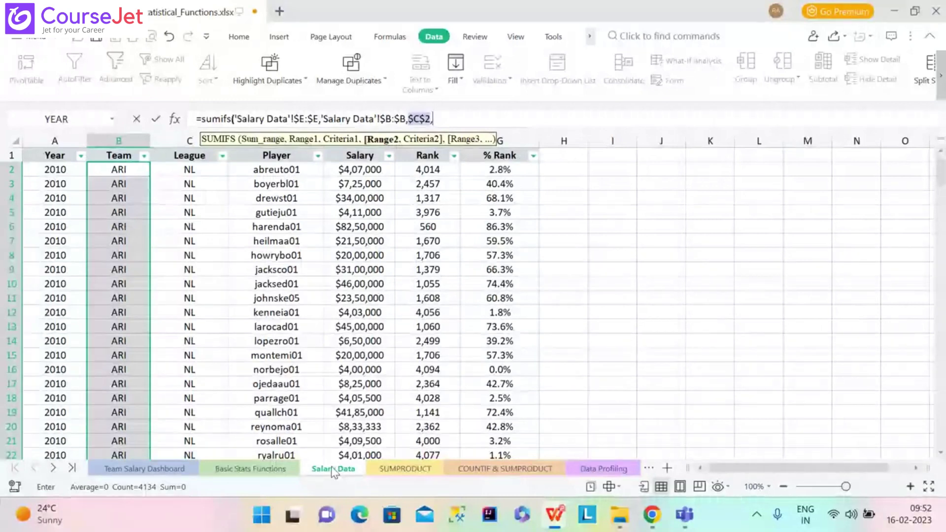
left_click(56, 141)
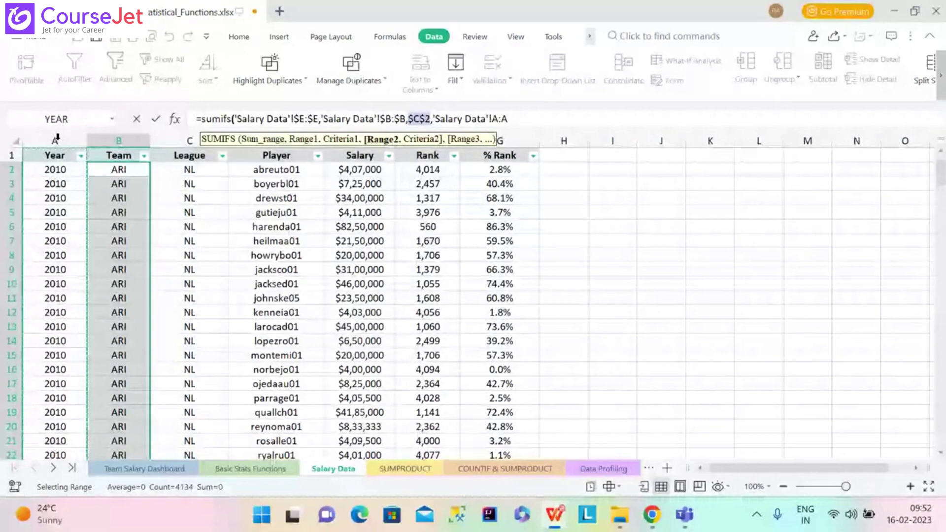
key("F4")
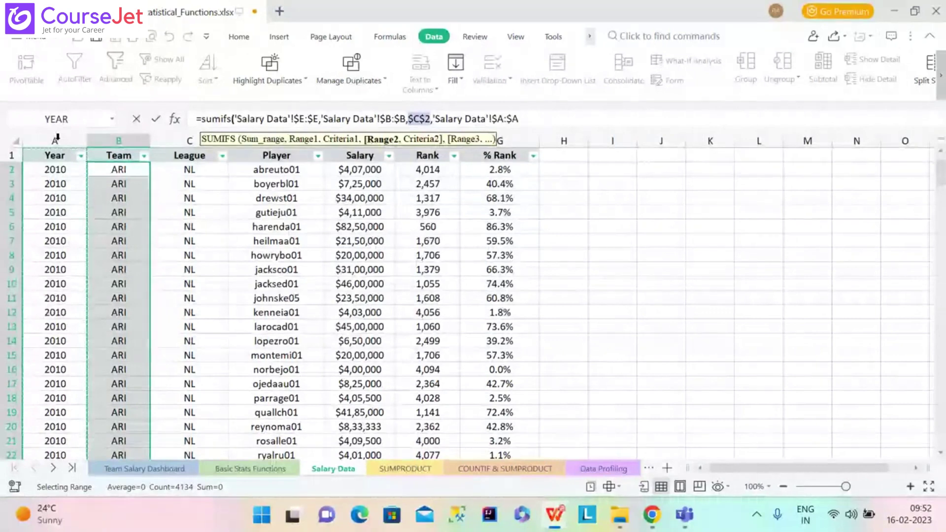
type(",")
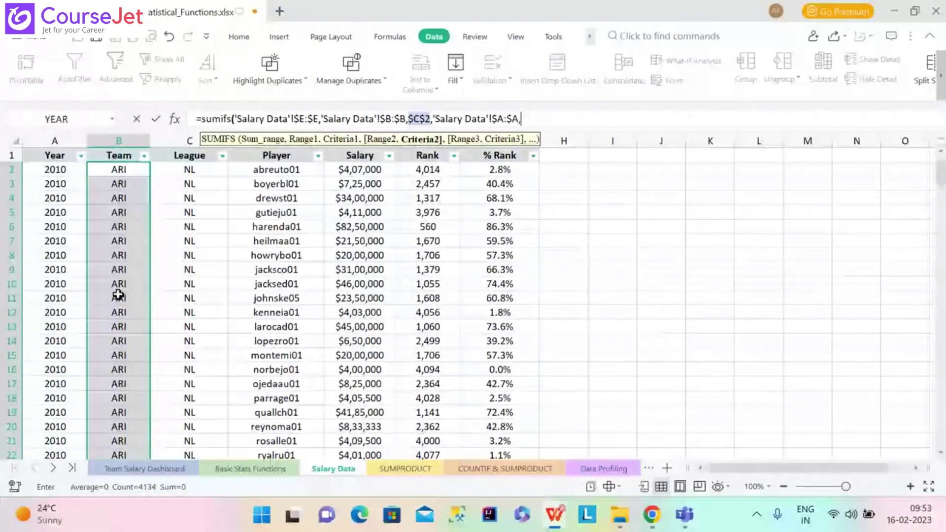
Set the second criterion to the 2010 year cell as $B$5, then close and enter the SUMIFS formula in C5
left_click(133, 469)
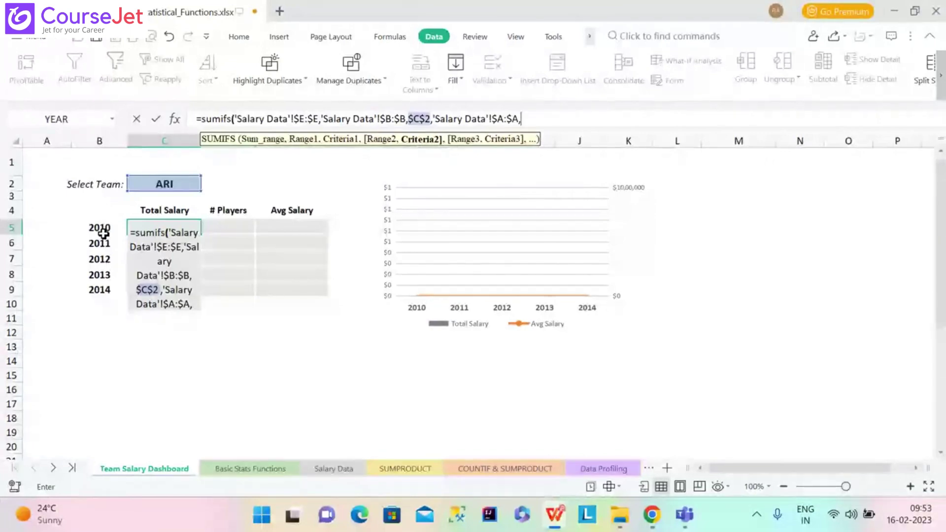
left_click(103, 233)
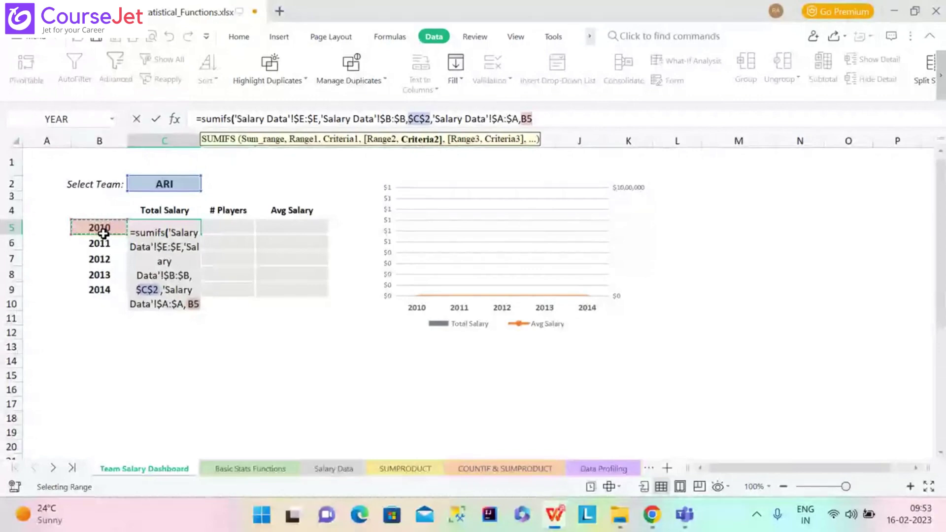
key("F4")
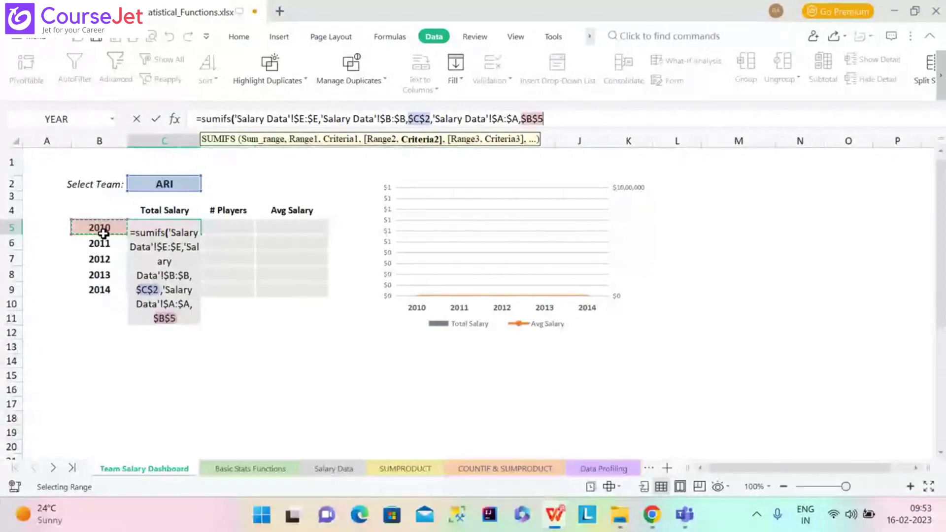
type(")")
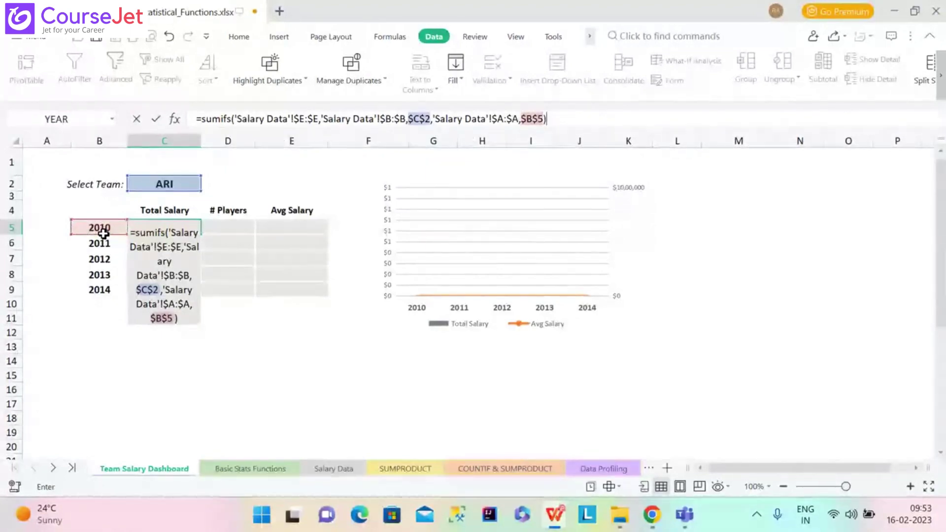
key("Return")
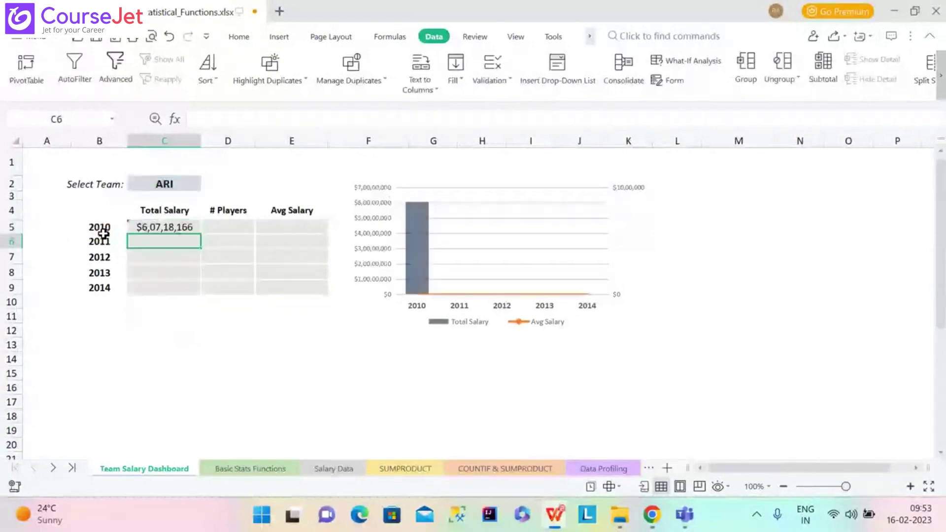
Fill the Total Salary formula from C5 down to C9 and compare the formulas in C5 and C6
left_click(139, 229)
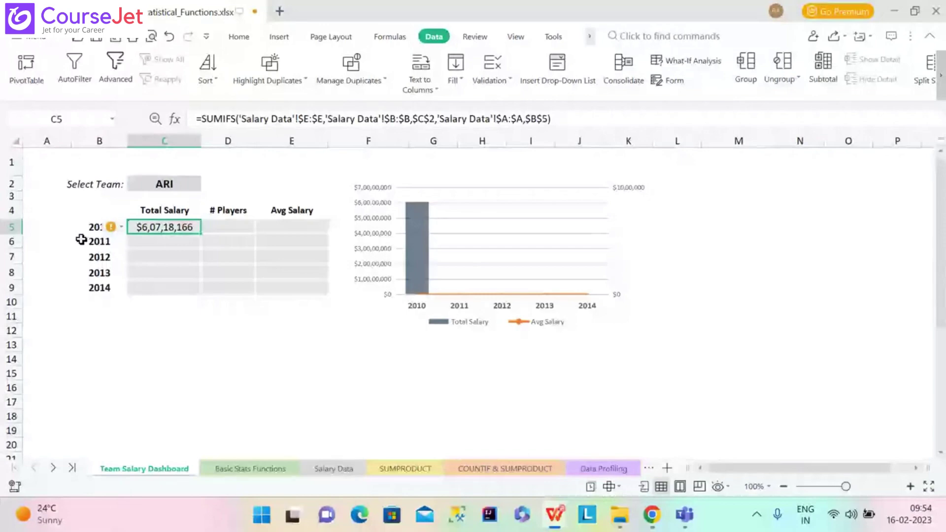
double_click(201, 233)
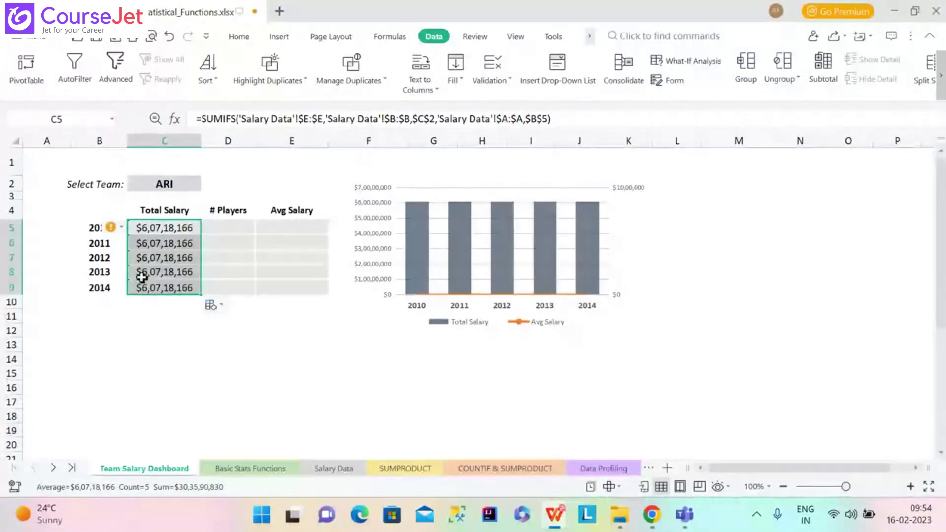
left_click(162, 227)
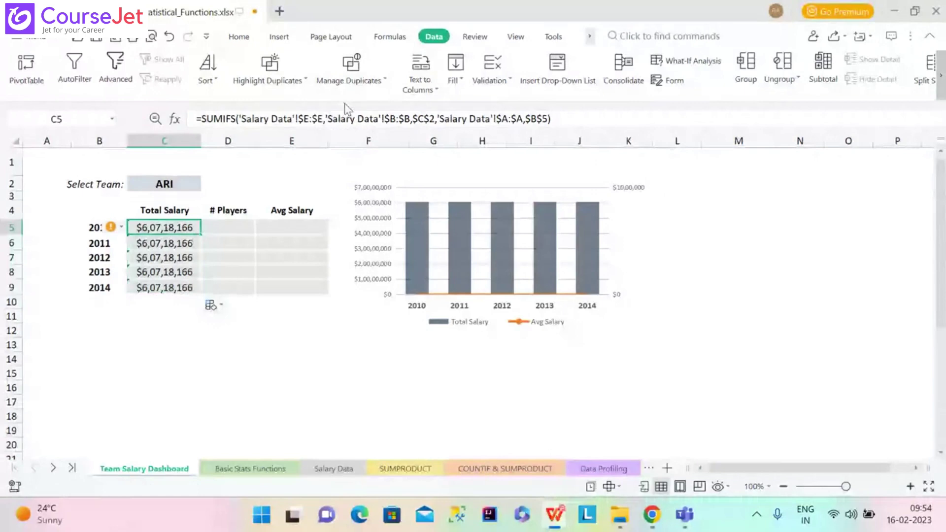
key("Down")
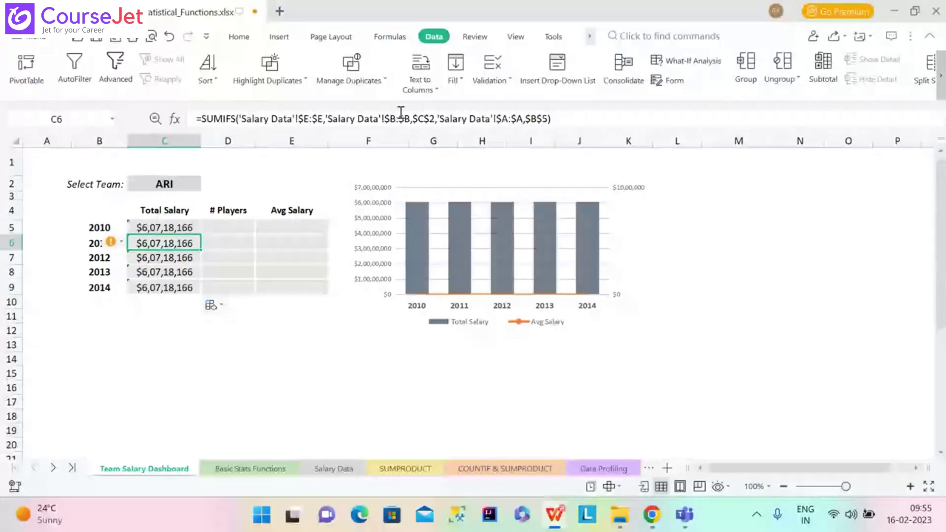
Change the year criterion in C6's formula to the row-relative reference $B5 and fill it down to C9
left_click(544, 117)
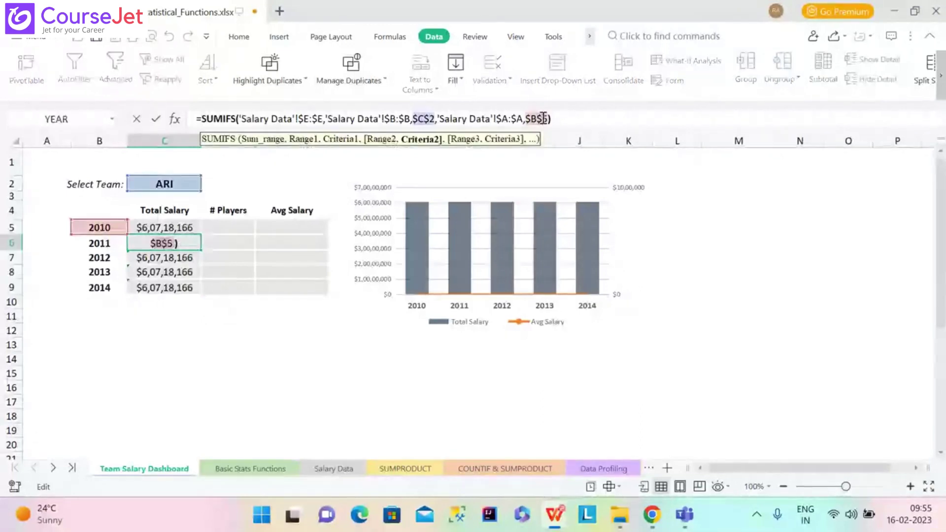
key("BackSpace")
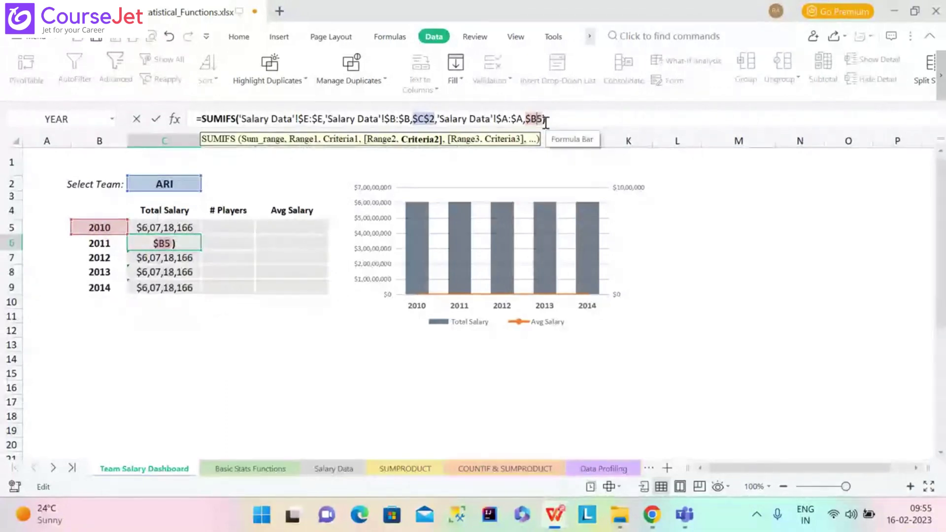
key("Return")
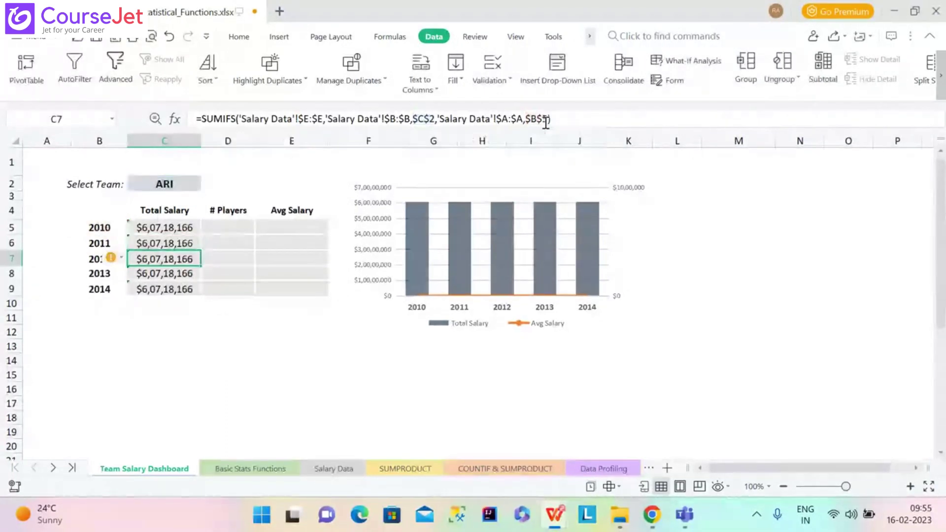
left_click(159, 245)
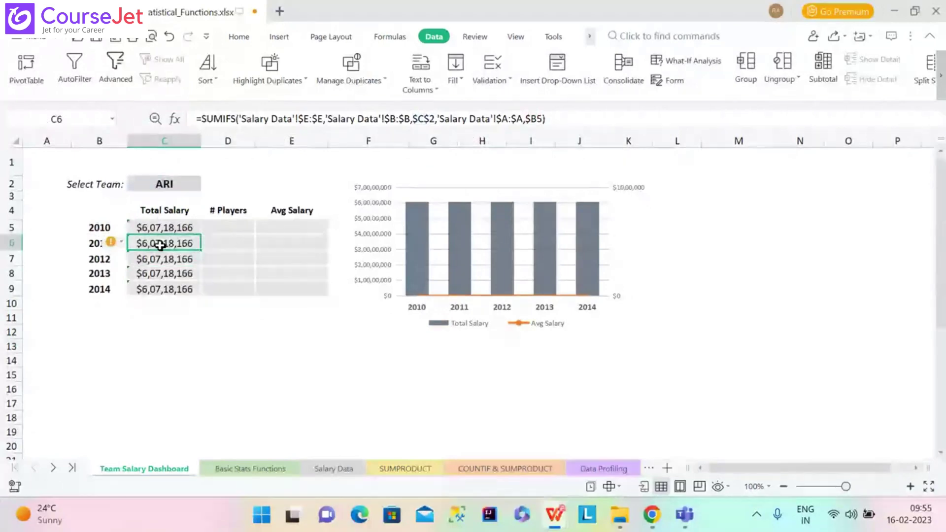
double_click(201, 251)
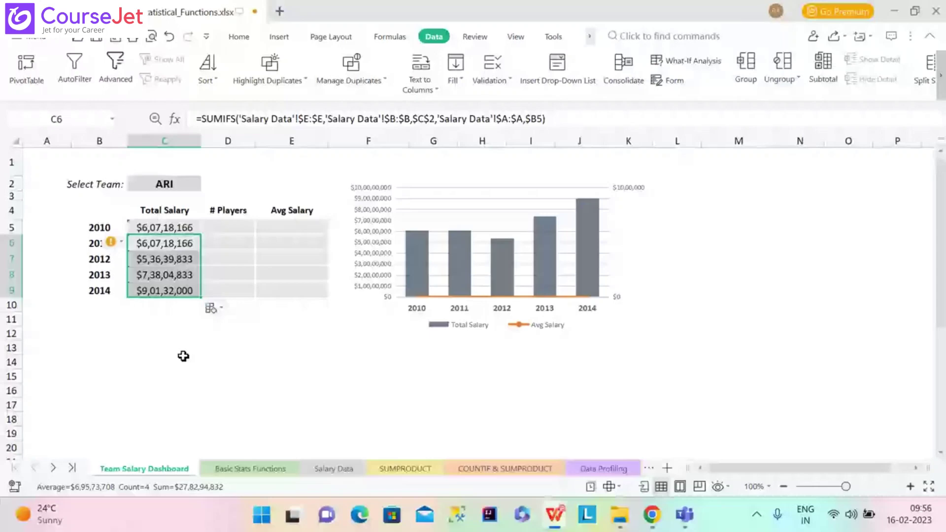
Change the year criterion in C5's SUMIFS formula to $B5 and fill the formula down to C9
key("Up")
left_click(545, 118)
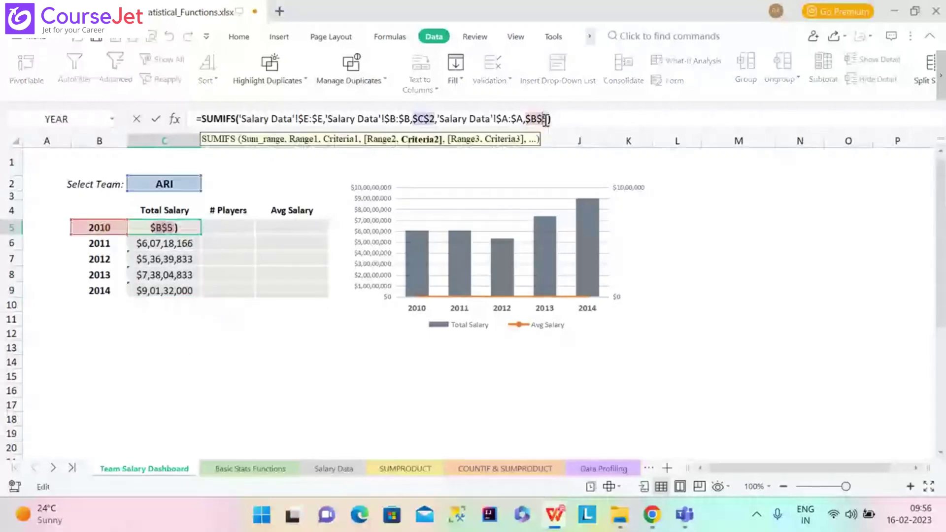
key("BackSpace")
key("ctrl+Return")
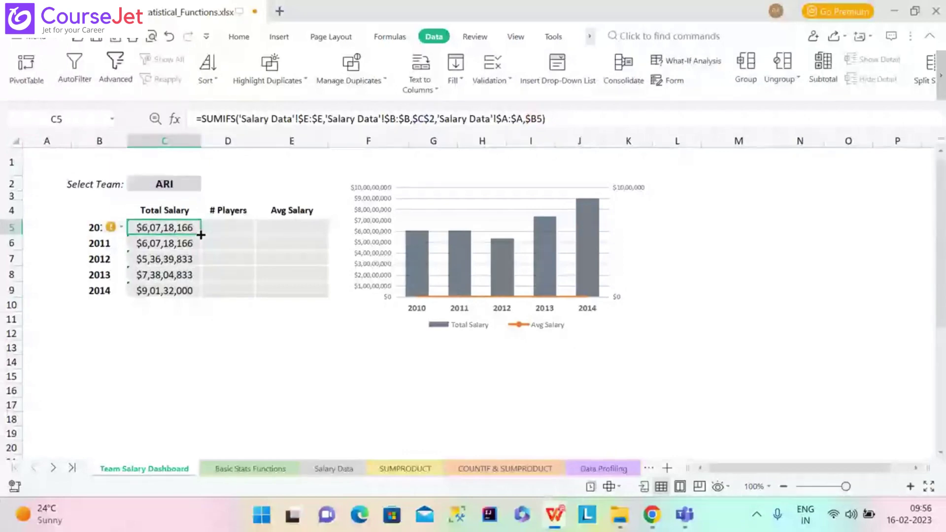
double_click(201, 235)
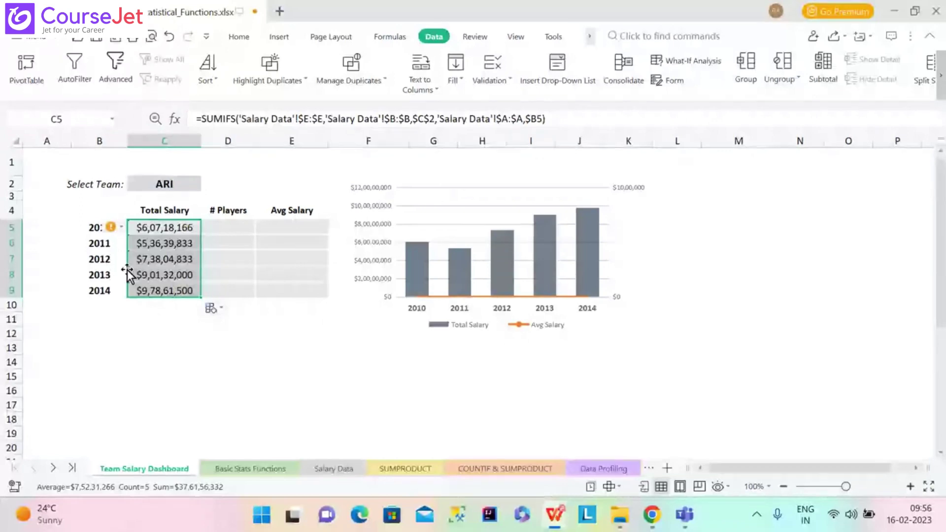
Check the year references in C6, C7 and C9, and refill the Total Salary formula from C5 through C9
left_click(185, 241)
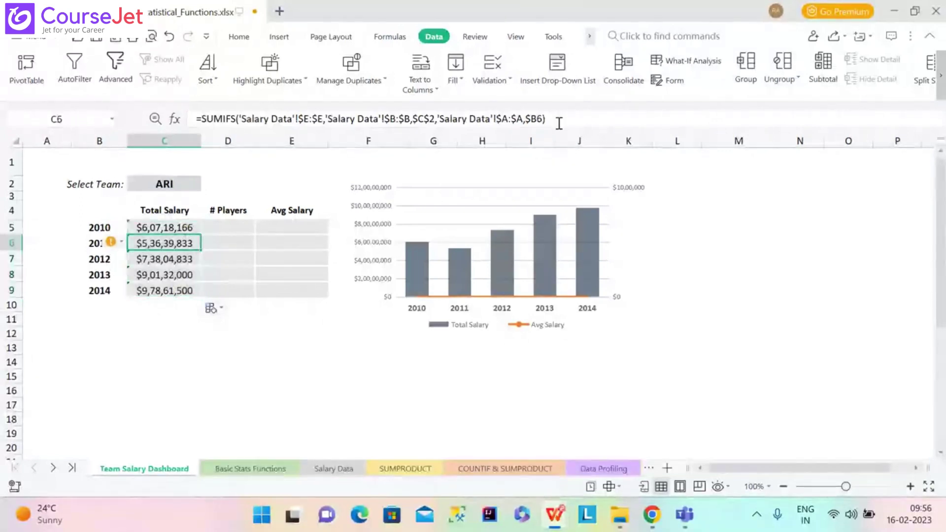
left_click(165, 257)
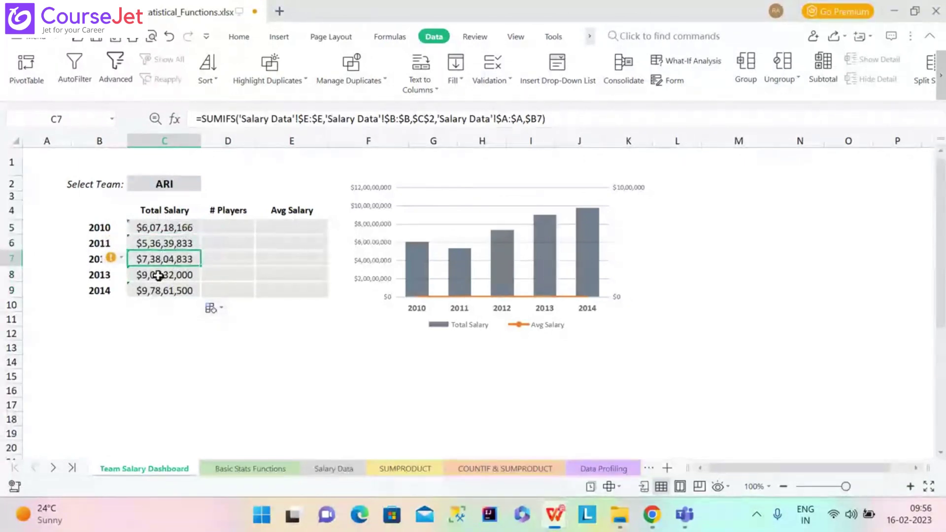
left_click(155, 291)
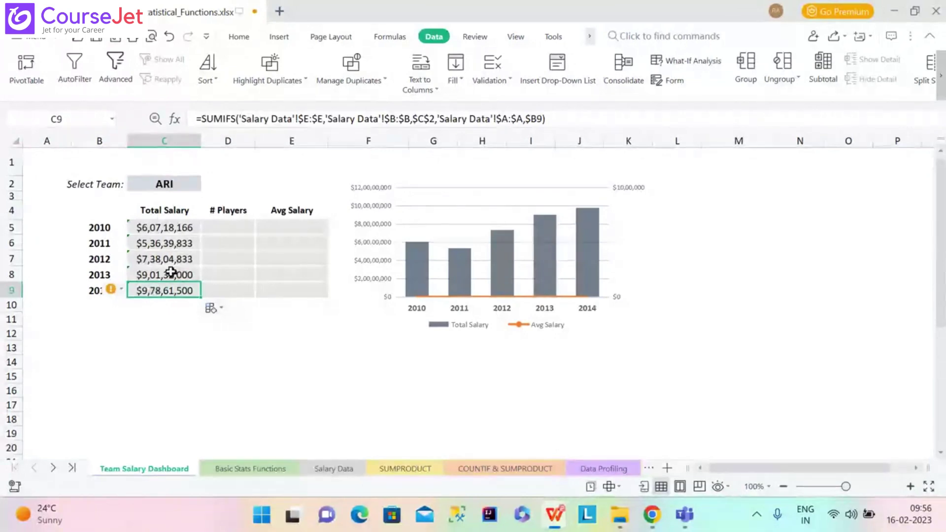
left_click(193, 229)
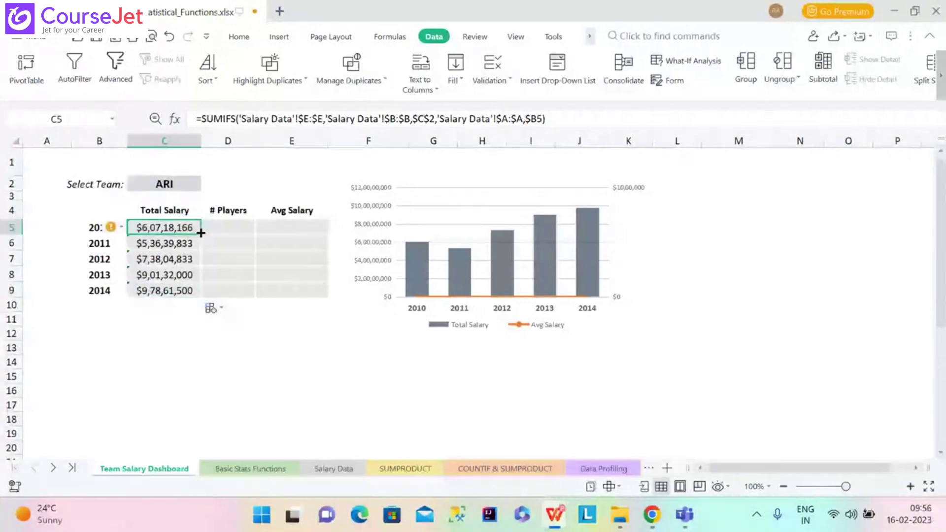
left_click_drag(201, 232, 195, 288)
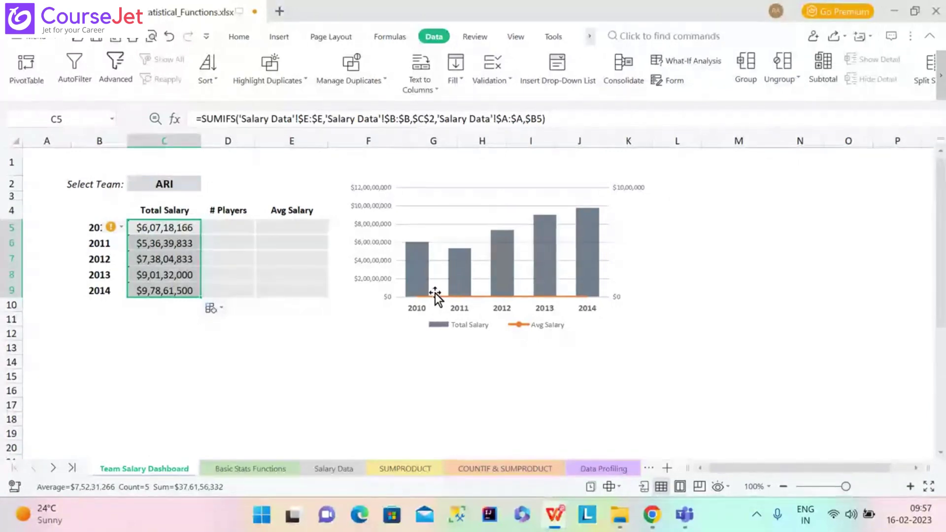
Start a COUNTIFS formula in D5 with the Salary Data Team column, locked as $B:$B, as the first range
left_click(221, 228)
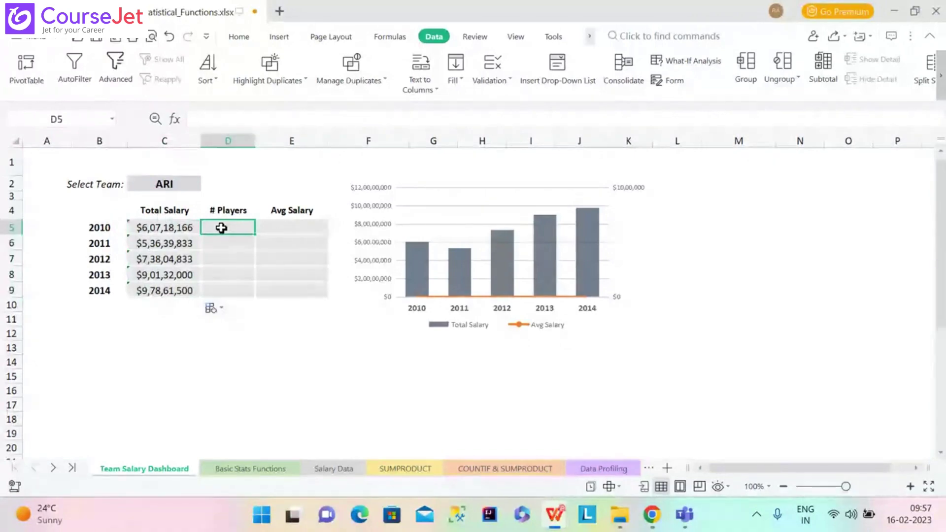
type("=")
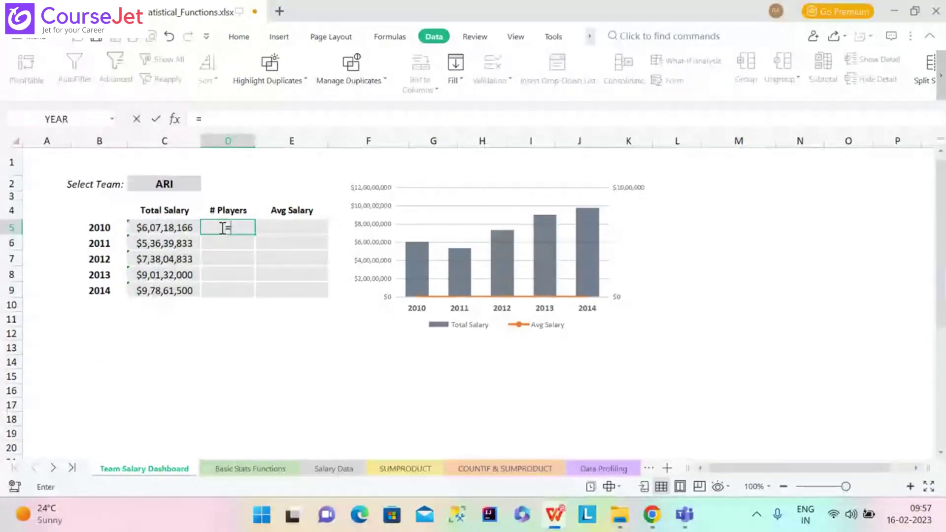
type("COUNT")
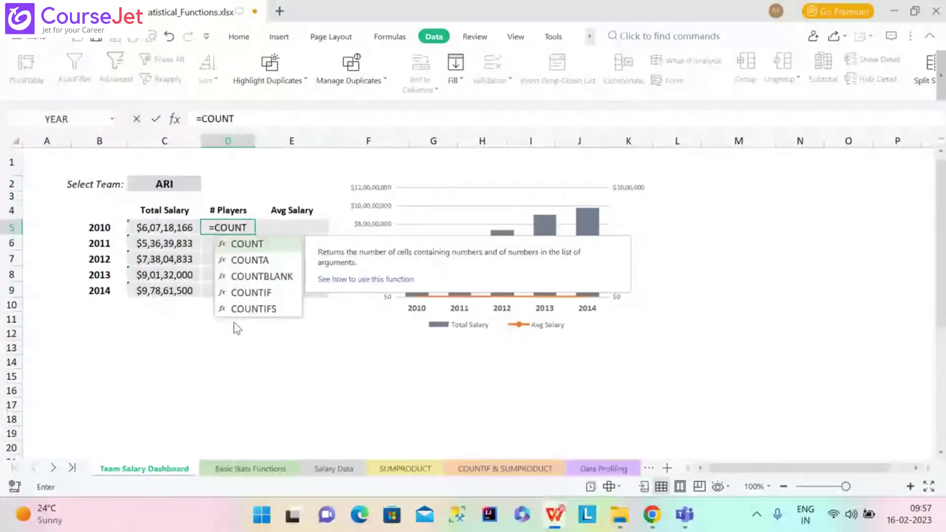
double_click(254, 308)
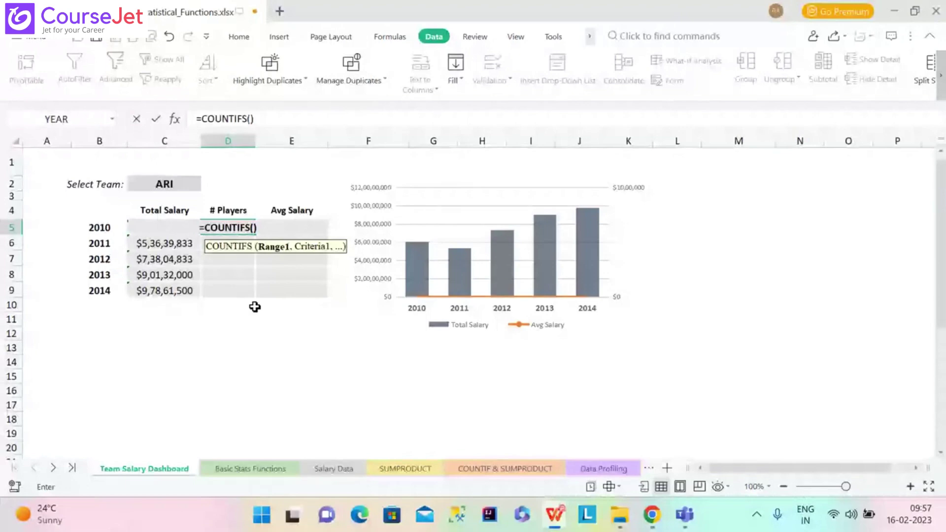
left_click(333, 468)
left_click(119, 141)
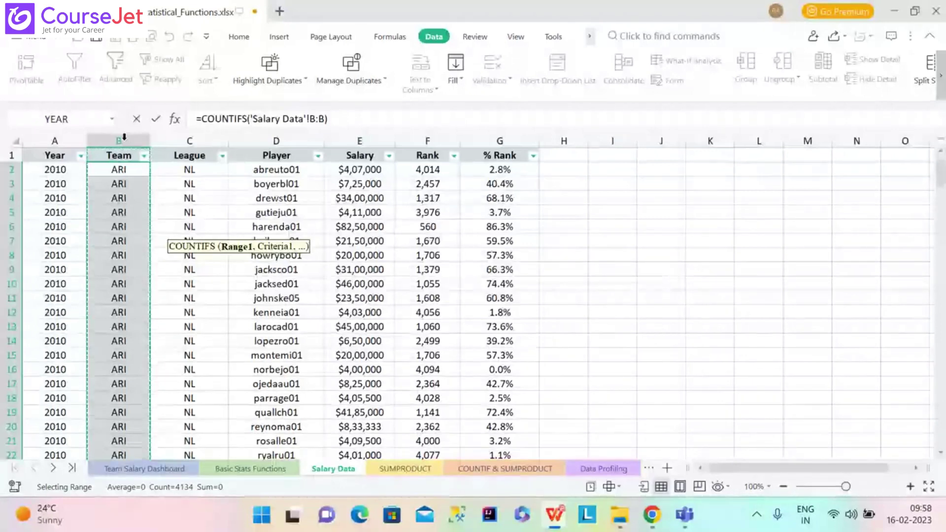
key("F4")
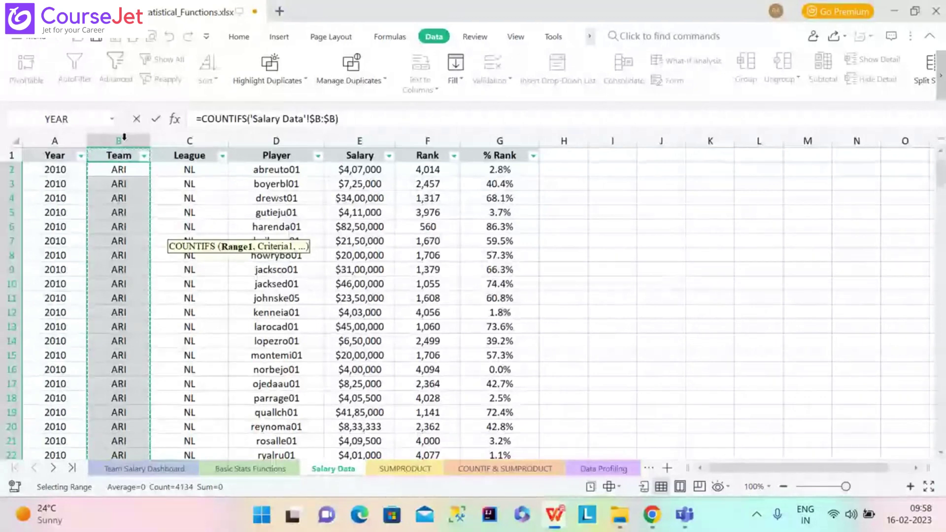
Set the selected team cell, locked as $C$2, as the first criterion of D5's COUNTIFS formula
left_click(162, 469)
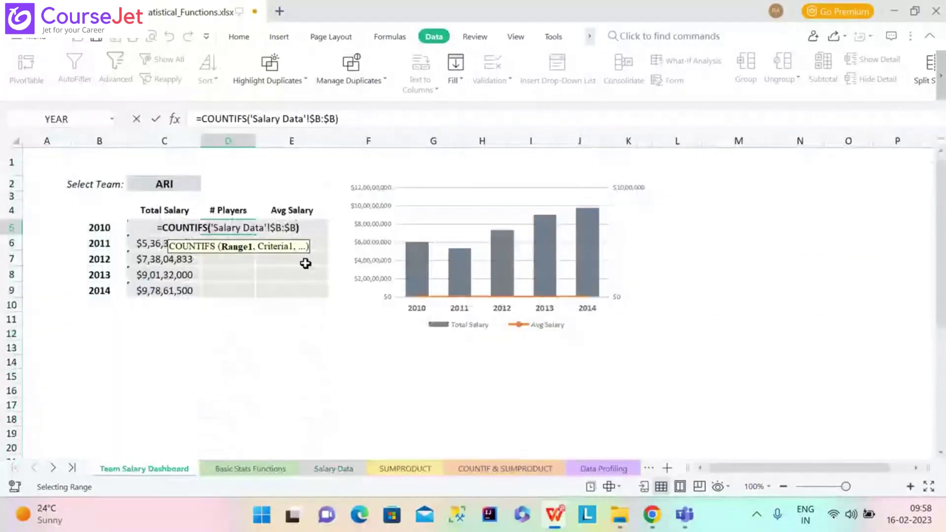
left_click(336, 119)
type(",")
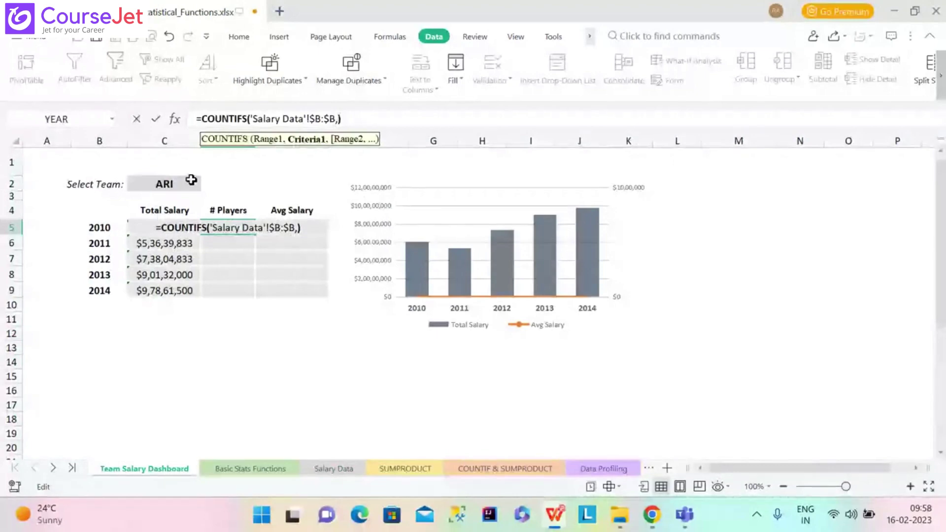
left_click(192, 181)
key("F4")
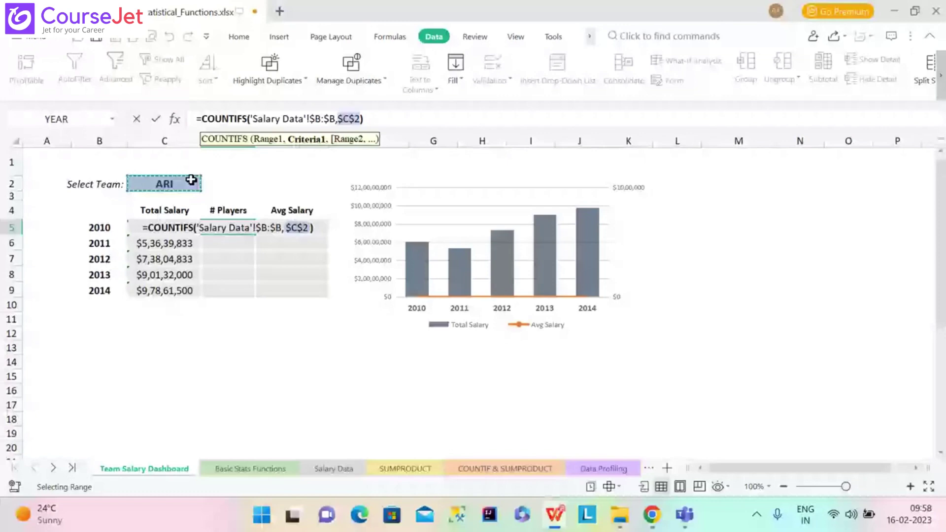
left_click(326, 469)
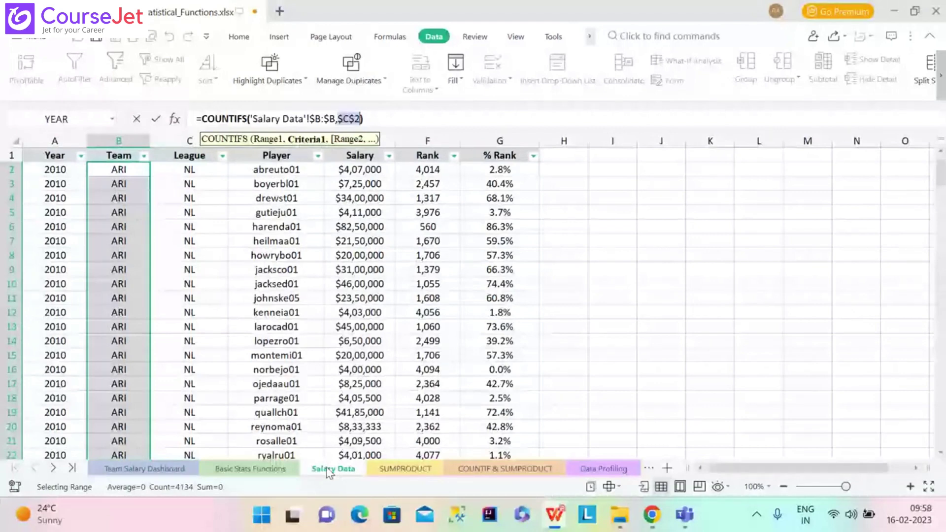
type(",")
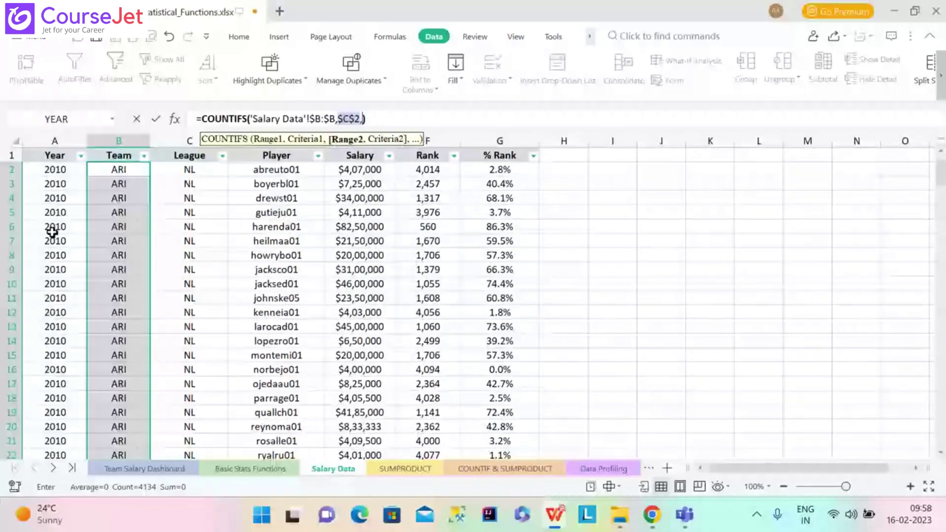
Try to add the Salary Data Year column $A:$A as the second range and dashboard cell B5 as its criterion
left_click(46, 138)
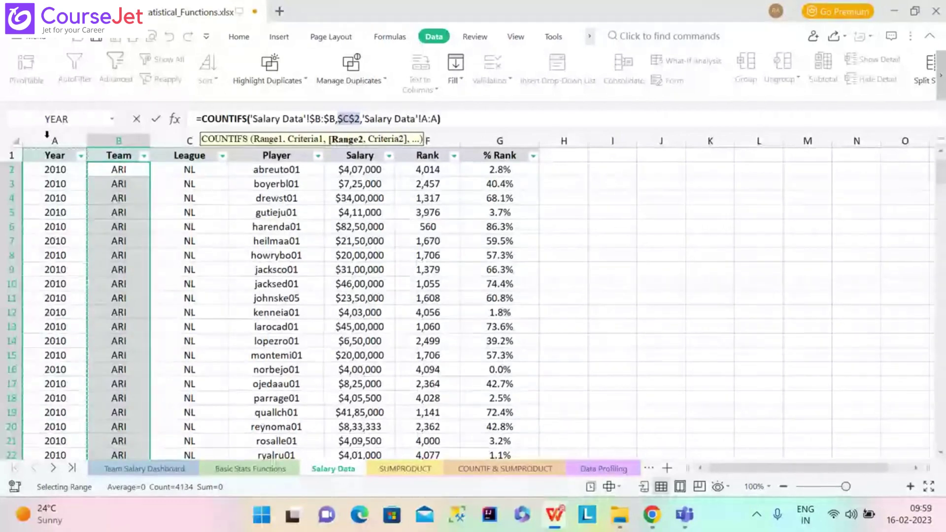
key("F4")
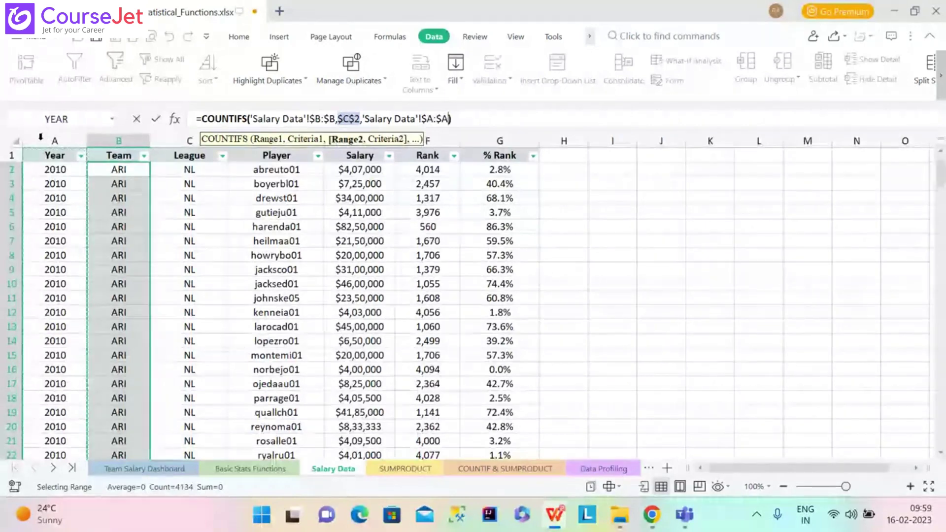
left_click(144, 468)
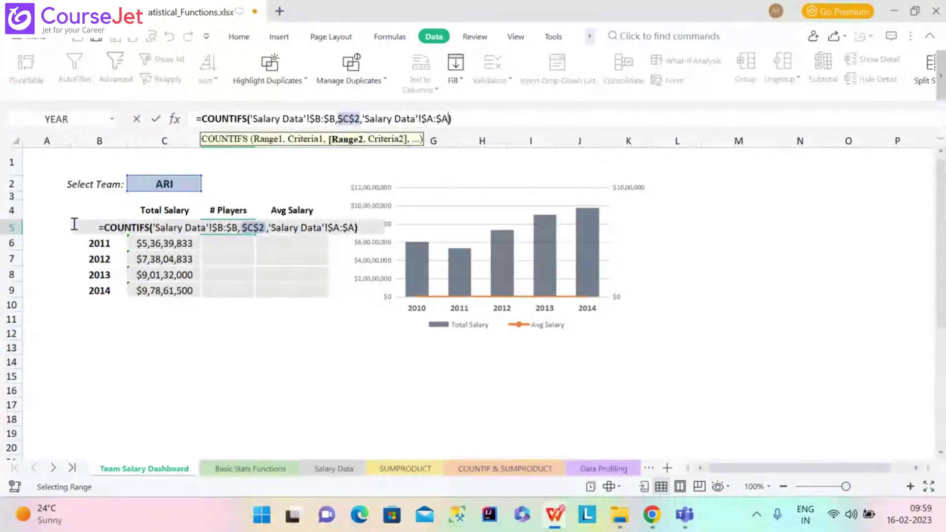
left_click_drag(73, 224, 86, 219)
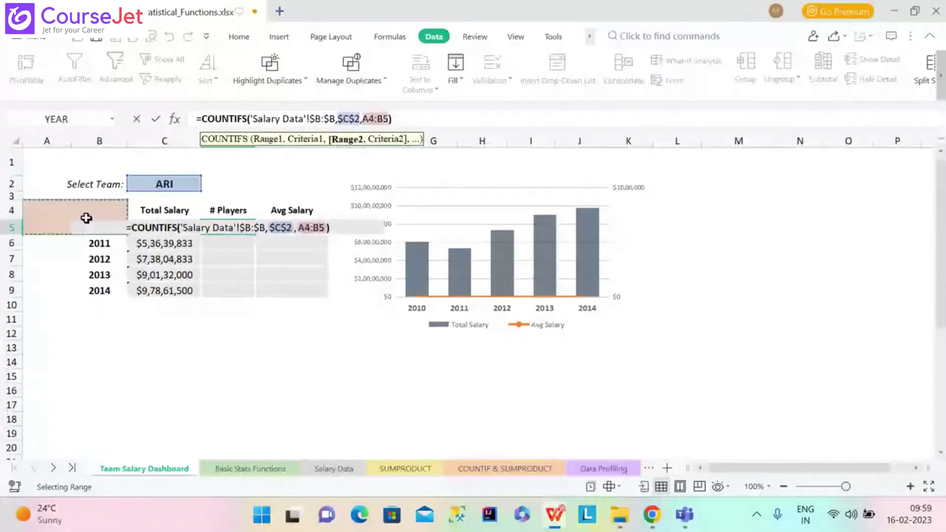
left_click(178, 329)
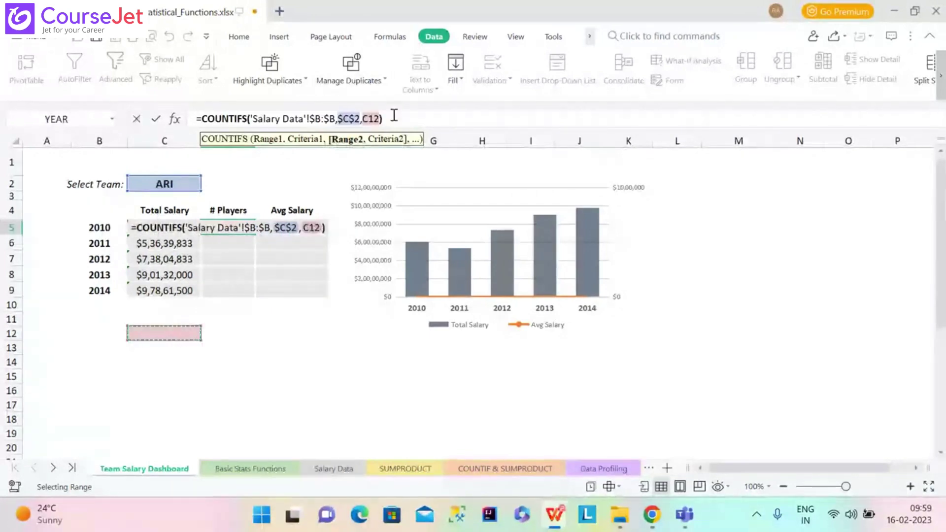
type(",")
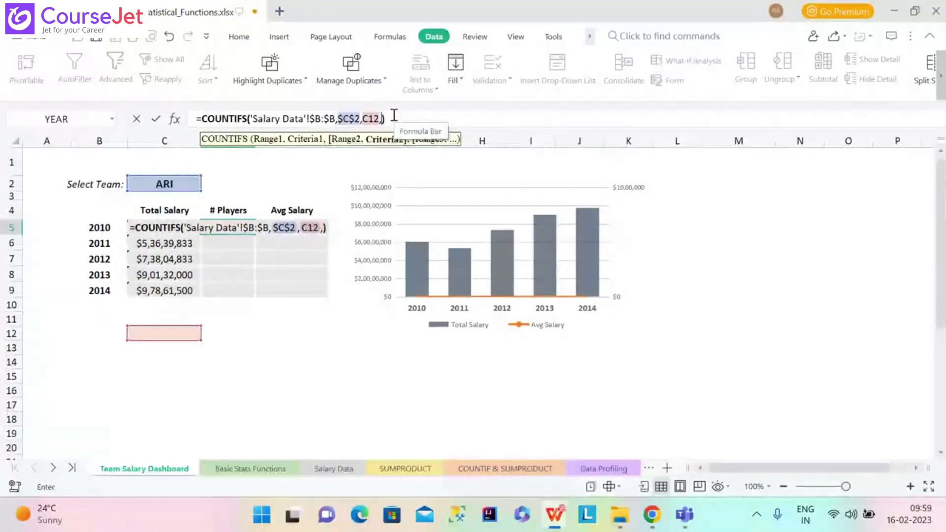
left_click(98, 232)
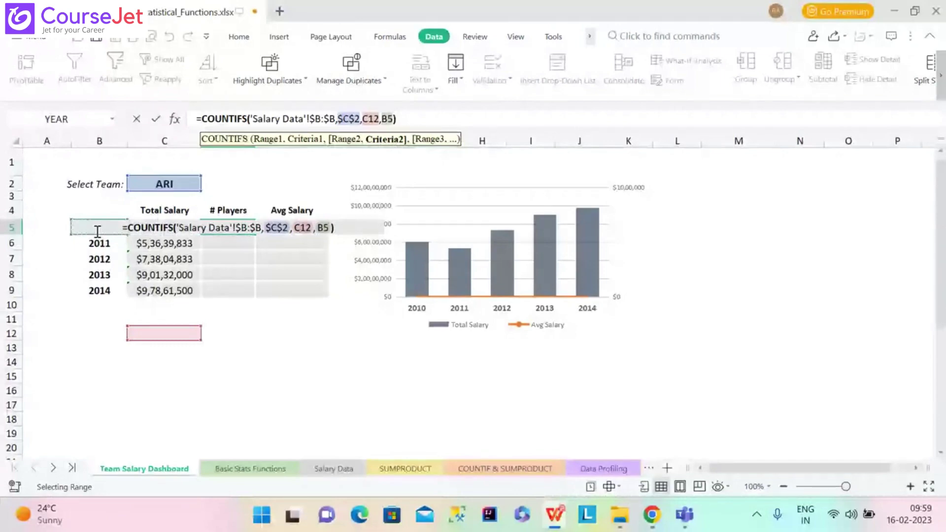
Re-enter the Salary Data Year column as the locked second range $A:$A and try to pick the year cell as criterion
left_click(333, 469)
left_click(56, 141)
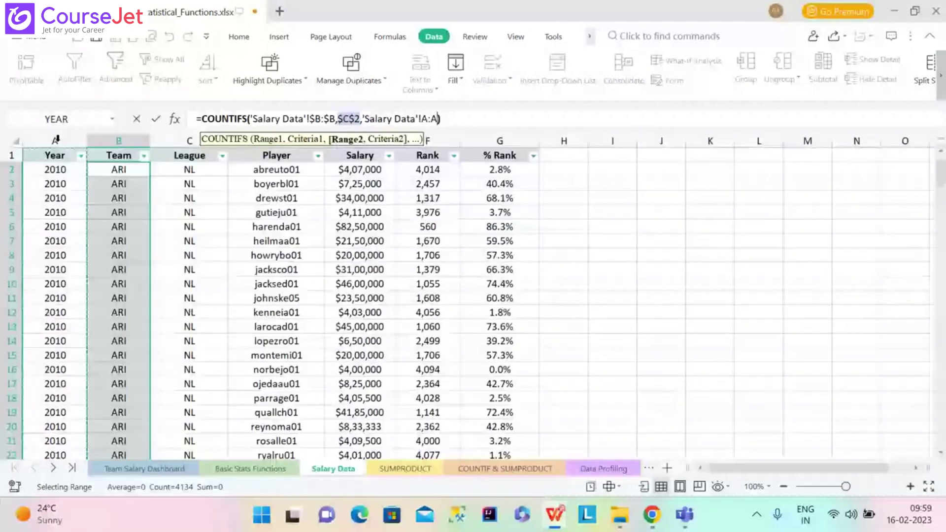
key("F4")
left_click(145, 469)
type(",")
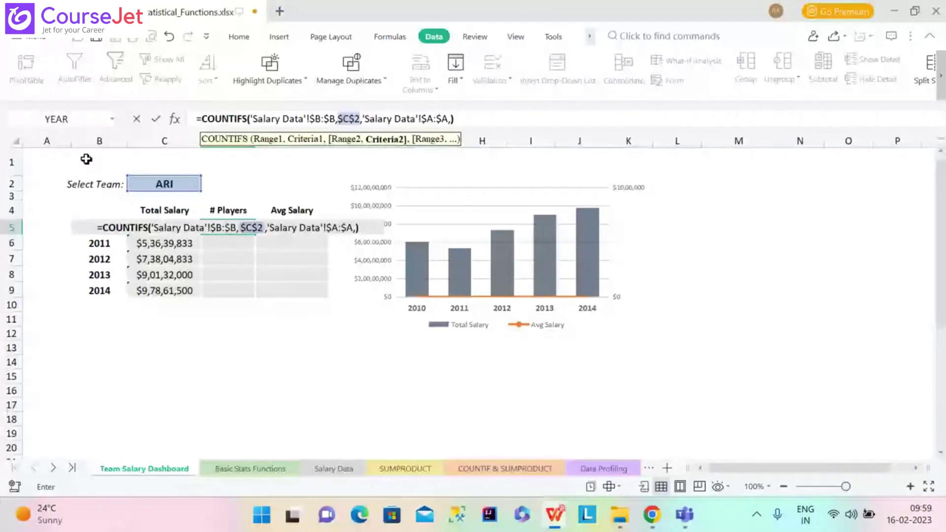
left_click(72, 219)
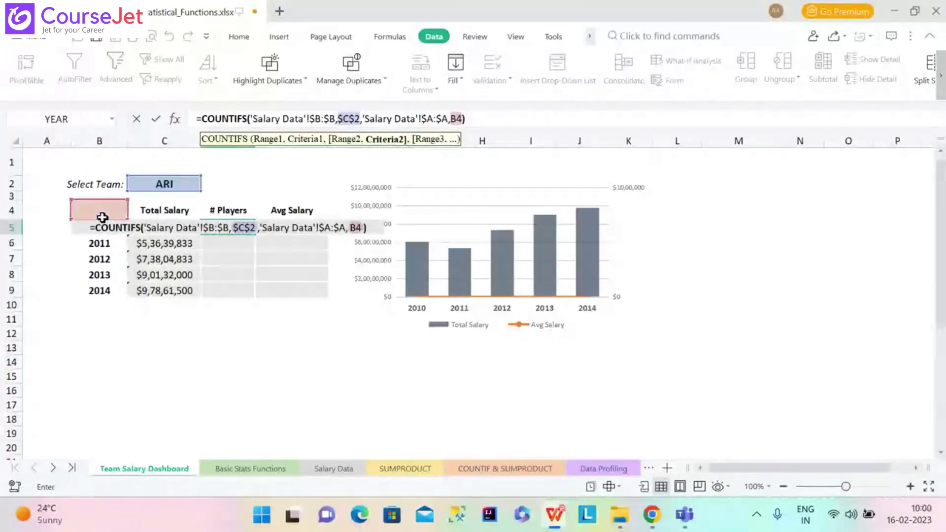
key("BackSpace")
key("BackSpace")
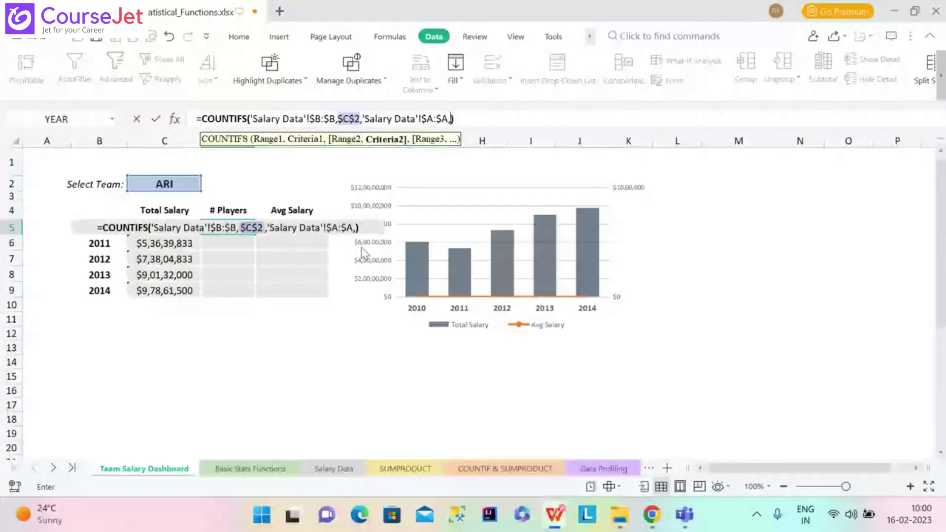
Commit the incomplete COUNTIFS formula in D5, decline replacing existing data, and reopen the formula for editing
left_click(98, 227)
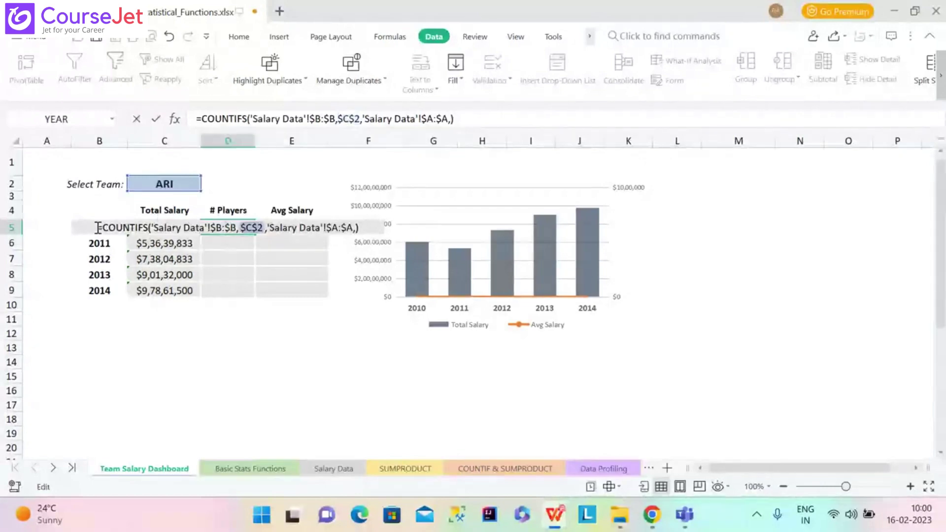
left_click(449, 119)
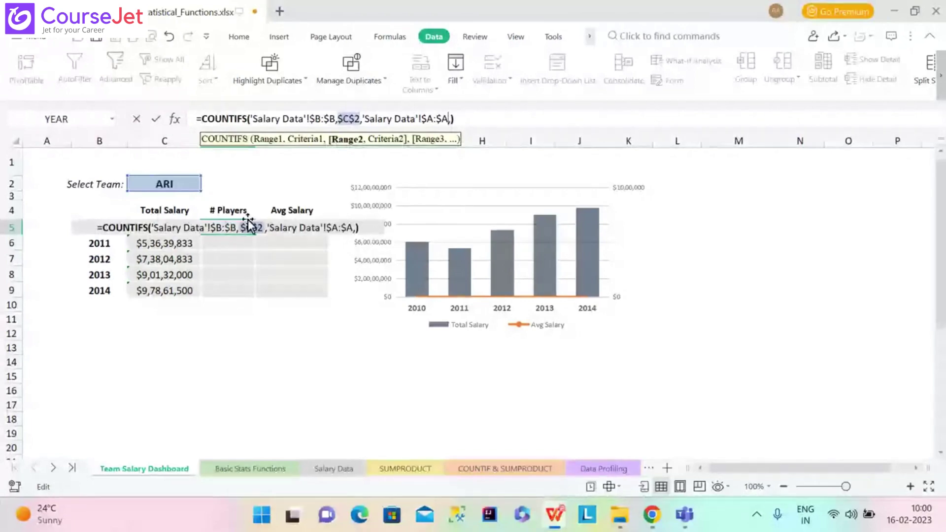
key("ctrl+Return")
left_click_drag(274, 209, 129, 243)
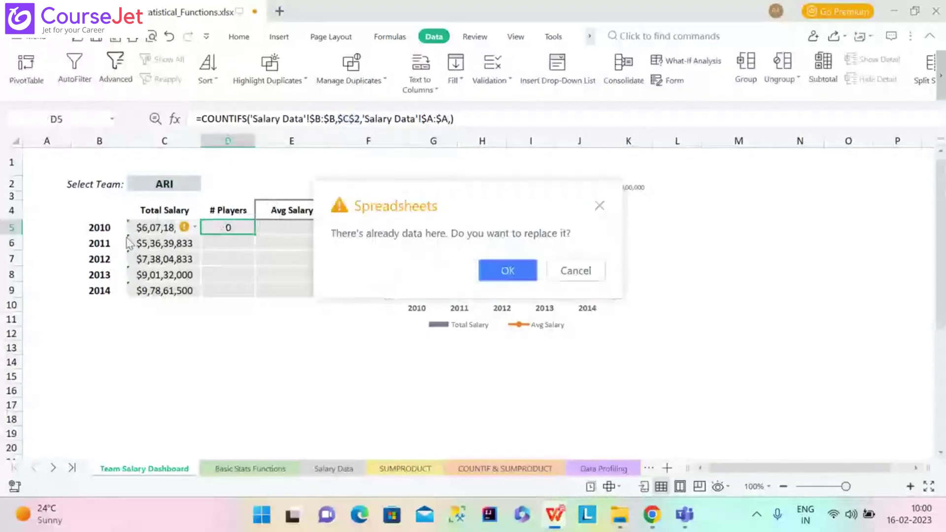
left_click(597, 205)
key("F2")
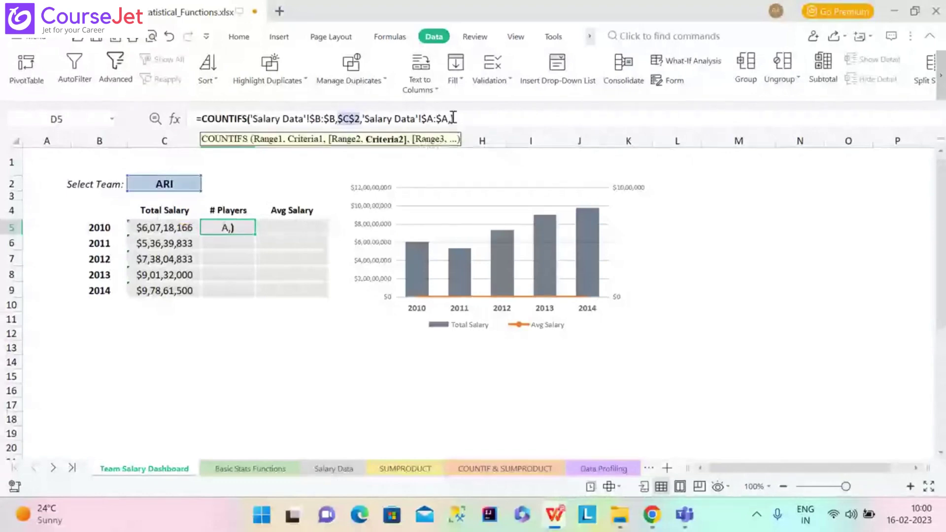
Try a locked B5 reference as the year criterion and erase the formula's second range and criterion back to $C$2
left_click(97, 228)
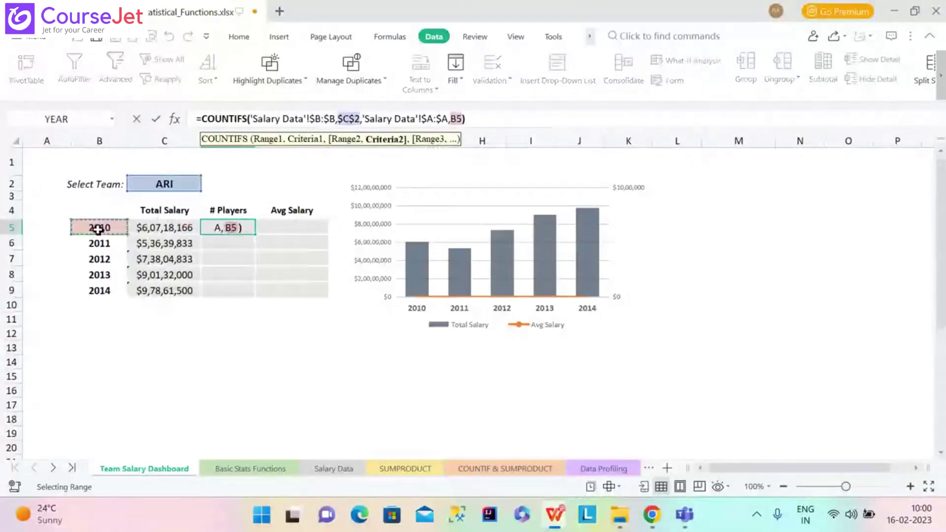
key("F4")
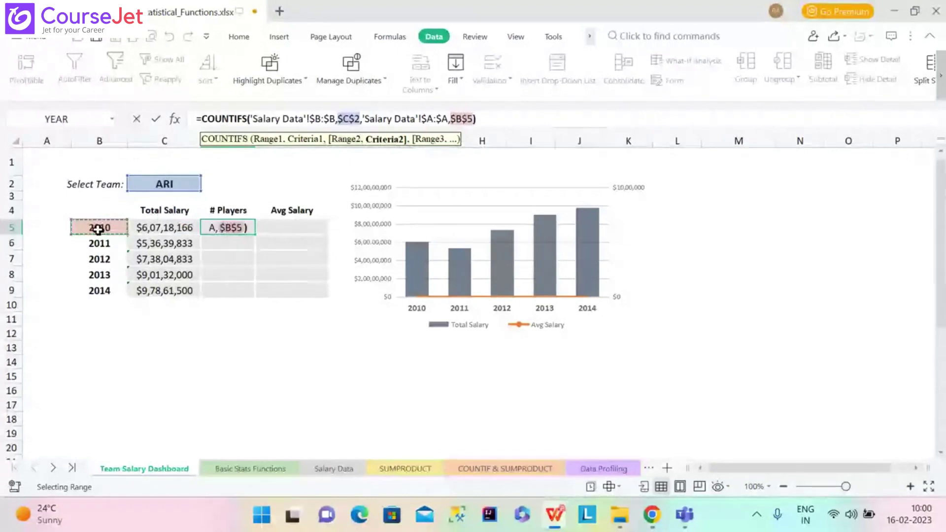
key("Left")
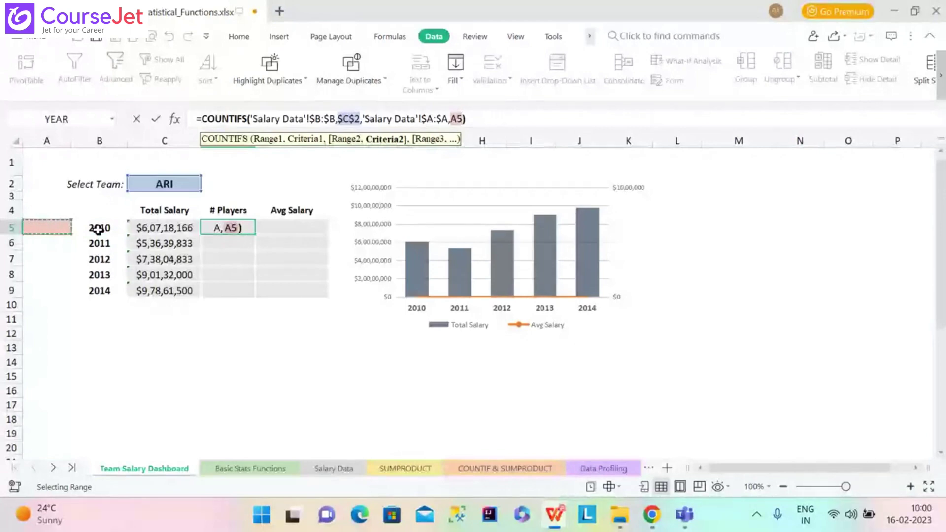
key("BackSpace")
key("BackSpace")
key("BackSpace")
key("BackSpace")
key("BackSpace")
key("BackSpace")
key("BackSpace")
key("BackSpace")
key("BackSpace")
key("BackSpace")
key("BackSpace")
key("BackSpace")
key("BackSpace")
key("BackSpace")
key("BackSpace")
key("BackSpace")
key("BackSpace")
key("BackSpace")
key("BackSpace")
key("BackSpace")
key("BackSpace")
key("BackSpace")
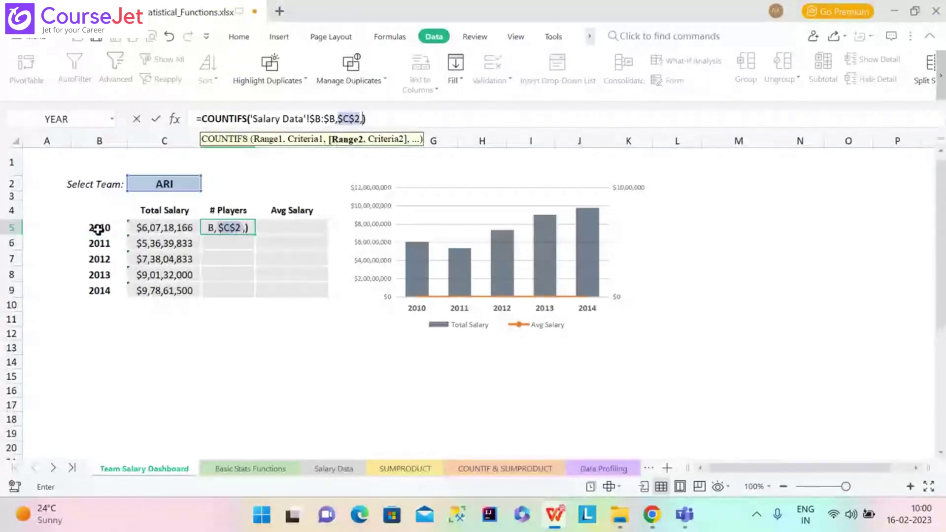
Try to add the Salary Data Year column $A:$A as the second COUNTIFS range with locked dashboard cell $B$5 as its criterion
left_click(344, 469)
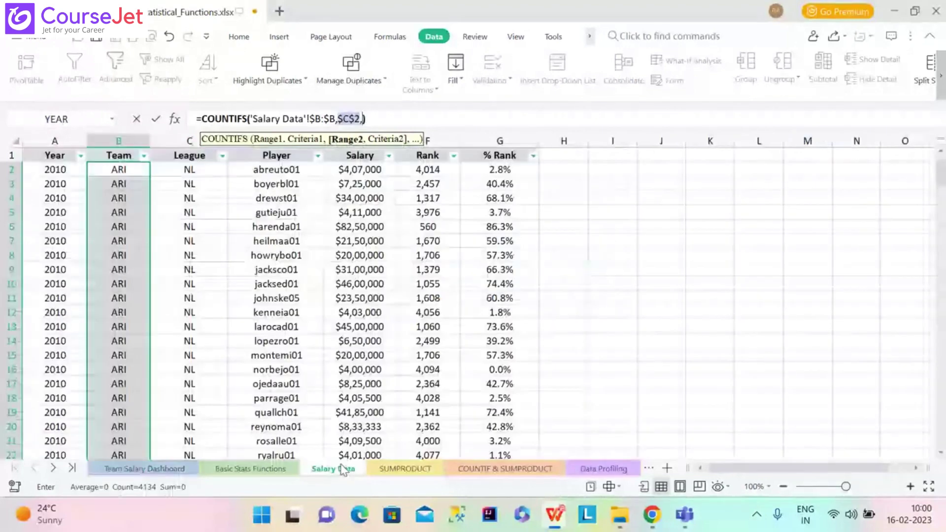
left_click(62, 137)
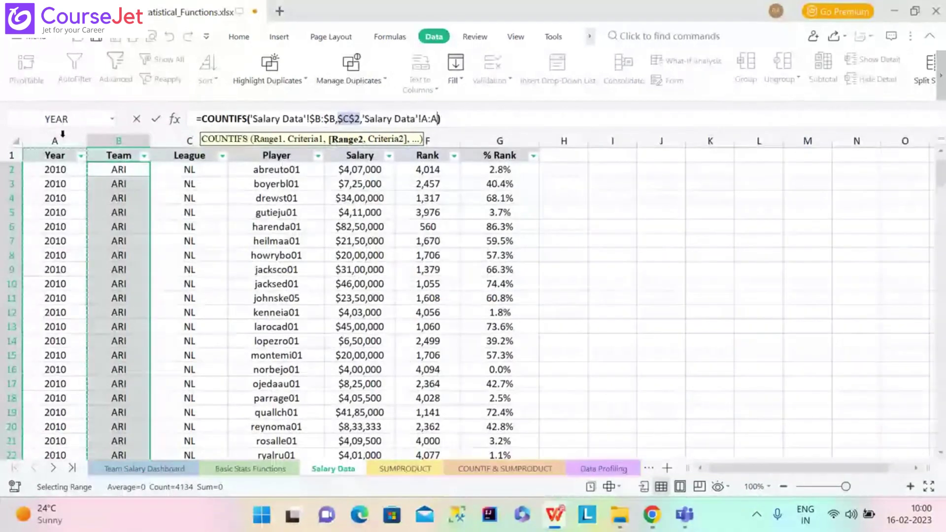
key("F4")
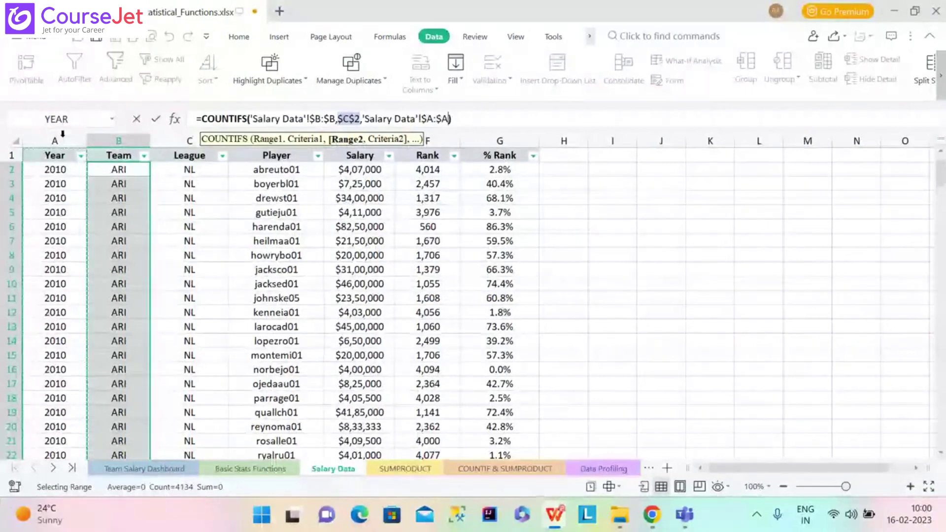
type(",")
left_click(167, 470)
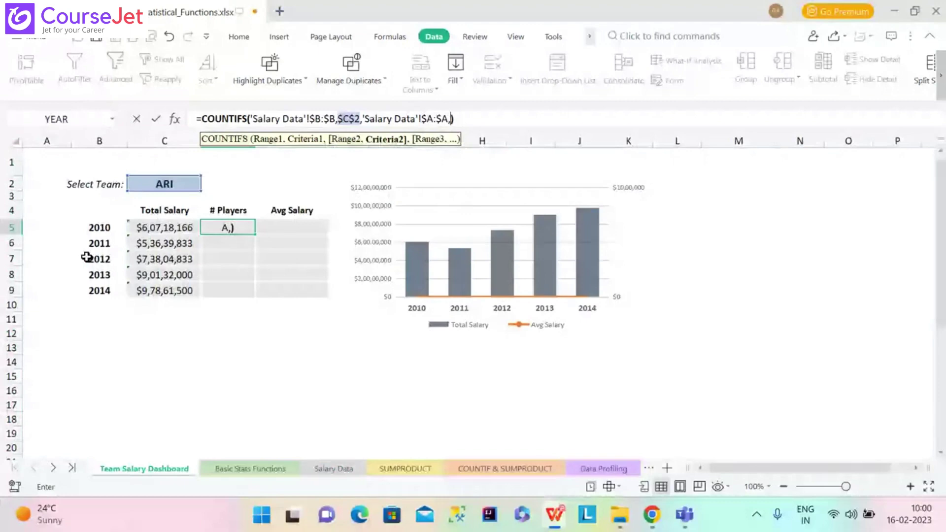
left_click(100, 227)
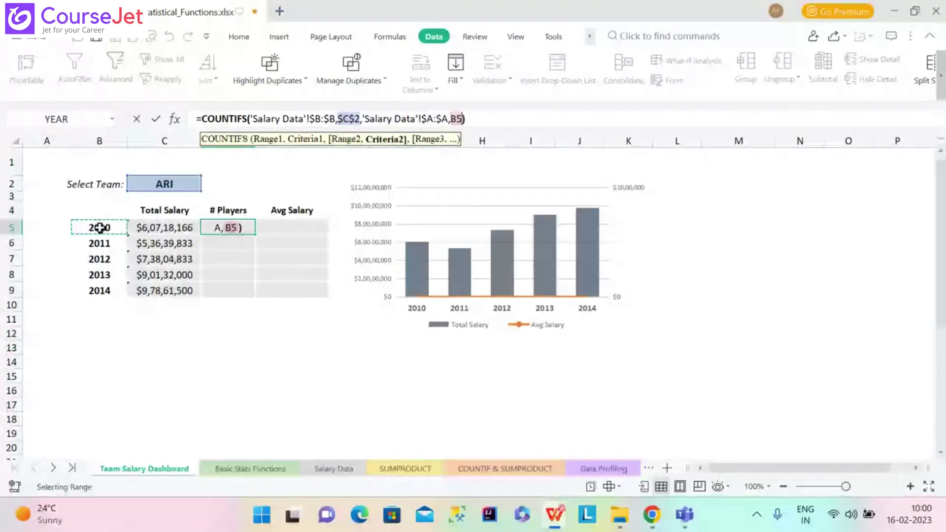
key("F4")
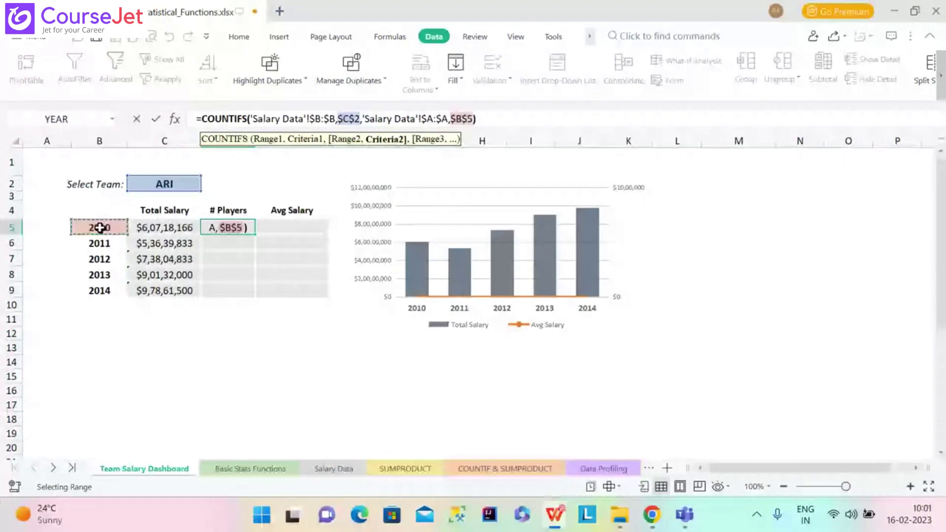
key("Left")
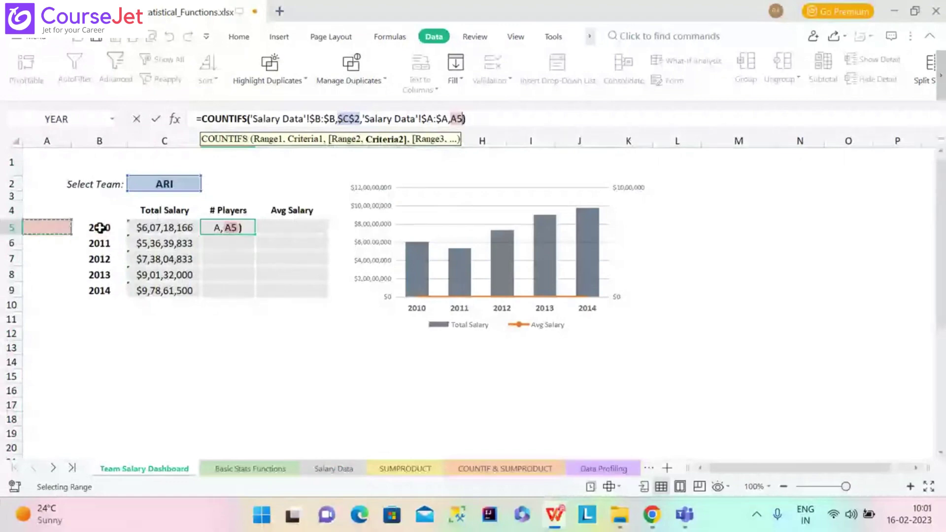
Erase the second range and its criterion from the D5 COUNTIFS formula, back to the comma following $C$2
key("BackSpace")
key("BackSpace")
key("BackSpace")
key("BackSpace")
key("BackSpace")
key("BackSpace")
key("BackSpace")
key("BackSpace")
key("BackSpace")
key("BackSpace")
key("BackSpace")
key("BackSpace")
key("BackSpace")
key("BackSpace")
key("BackSpace")
key("BackSpace")
key("BackSpace")
key("BackSpace")
key("BackSpace")
key("BackSpace")
key("BackSpace")
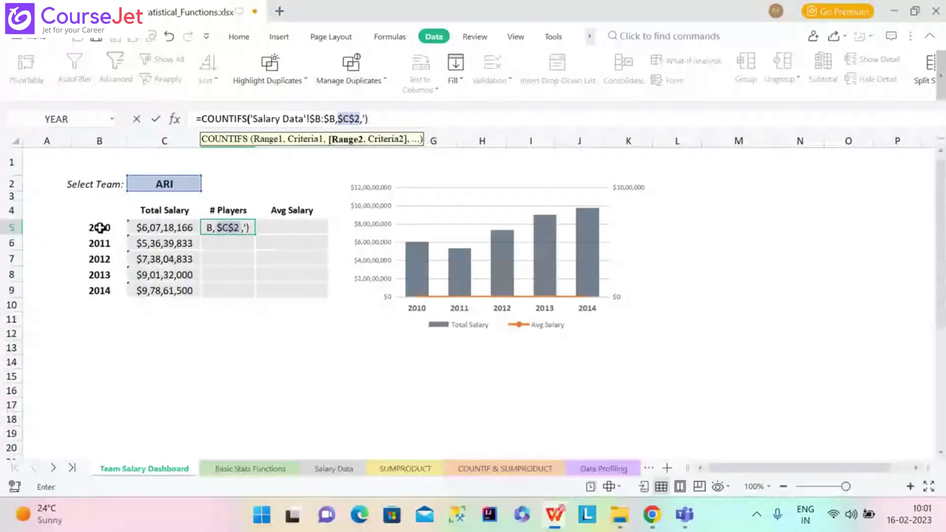
key("BackSpace")
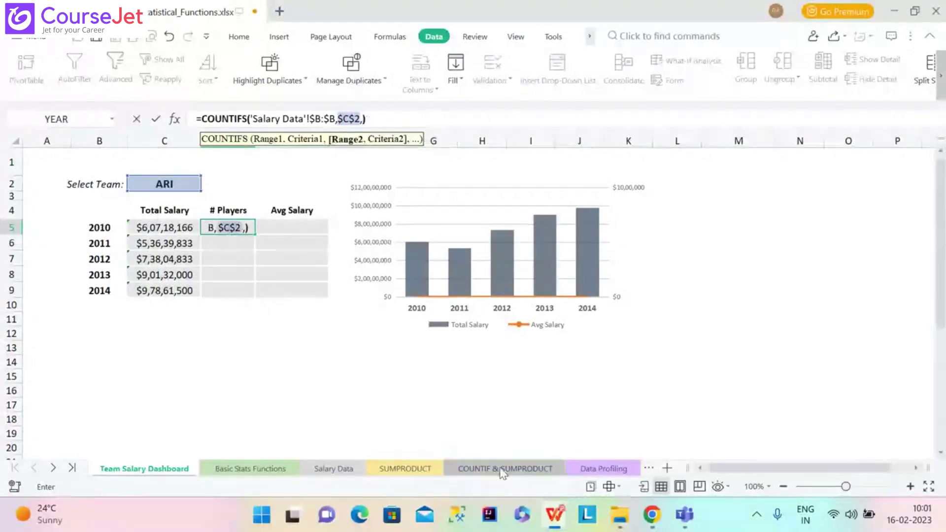
Complete the D5 COUNTIFS formula with Salary Data range $A:$A and year criterion $B$5, and fill it down to D9
left_click(332, 468)
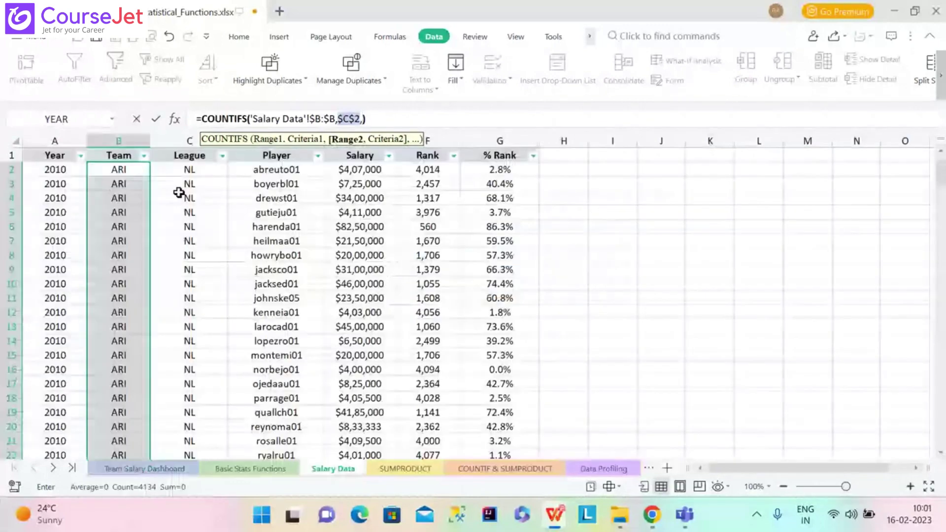
left_click(57, 139)
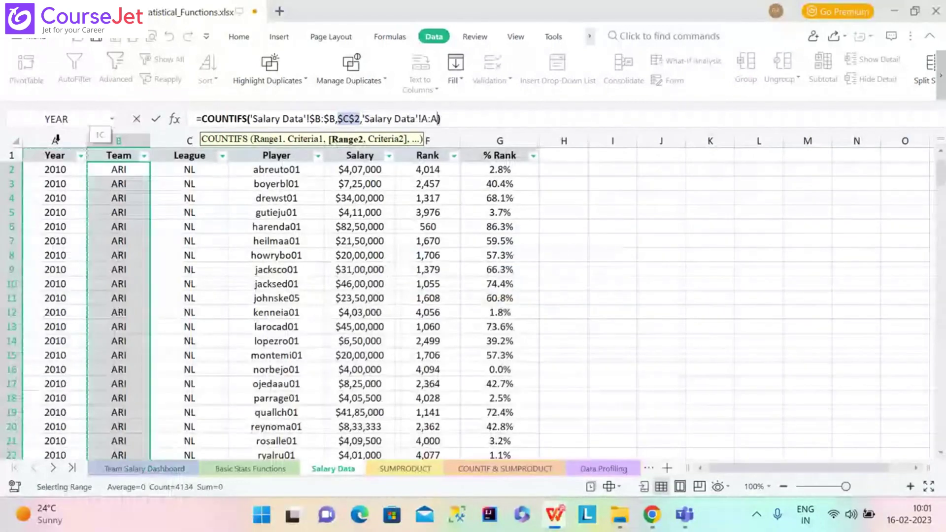
key("F4")
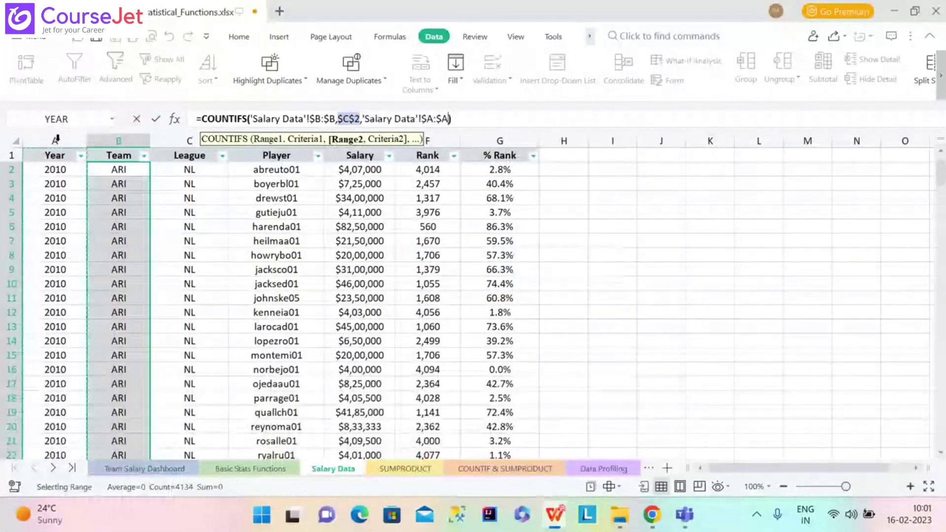
type(",")
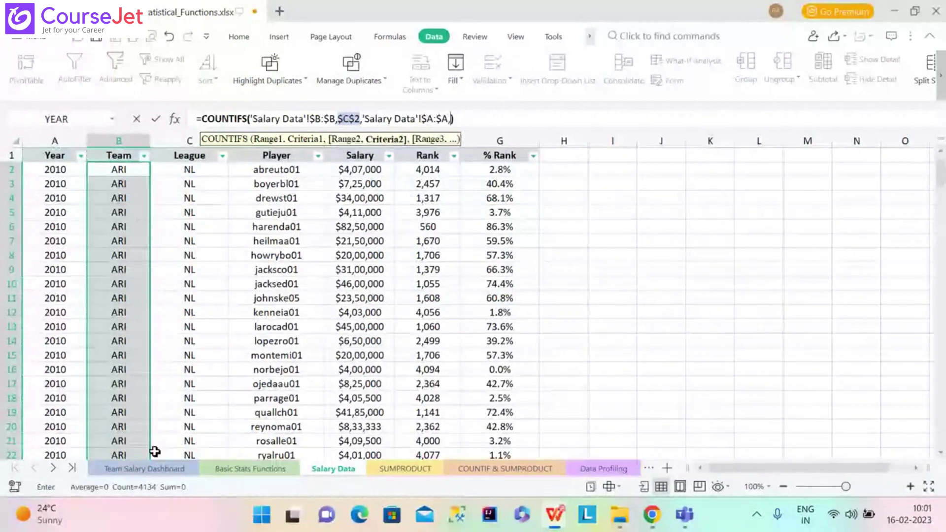
left_click(144, 468)
left_click(94, 225)
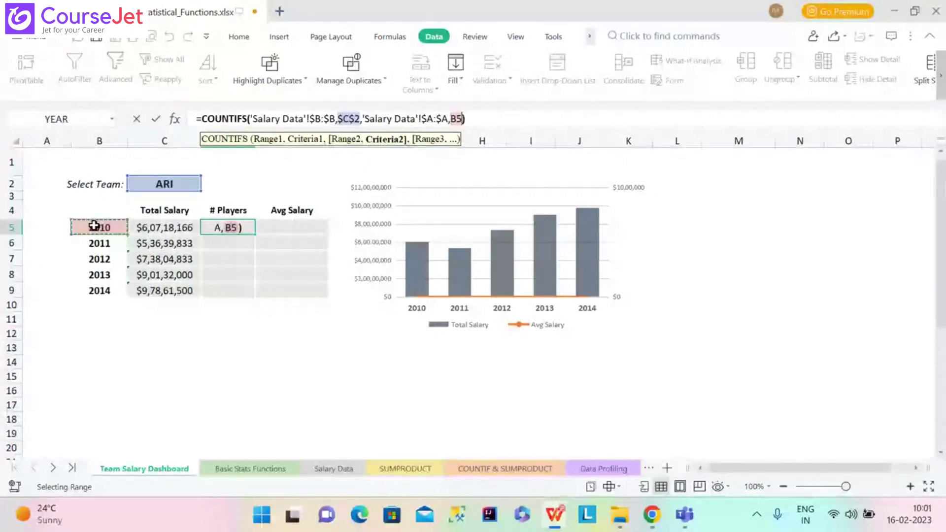
key("F4")
key("Return")
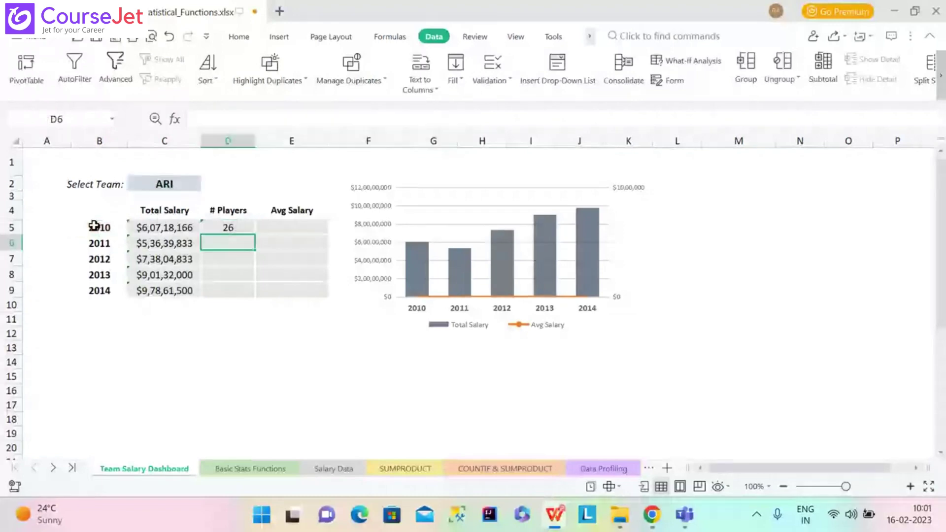
key("Up")
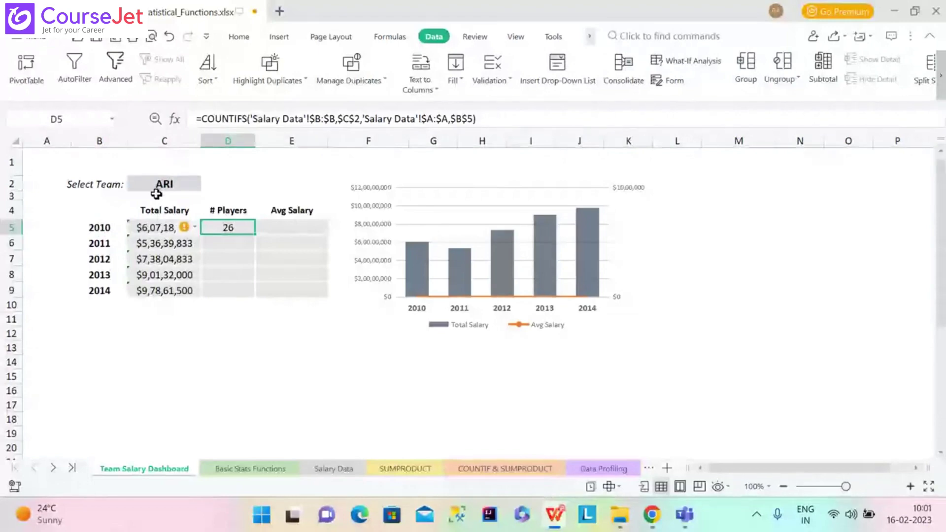
double_click(253, 234)
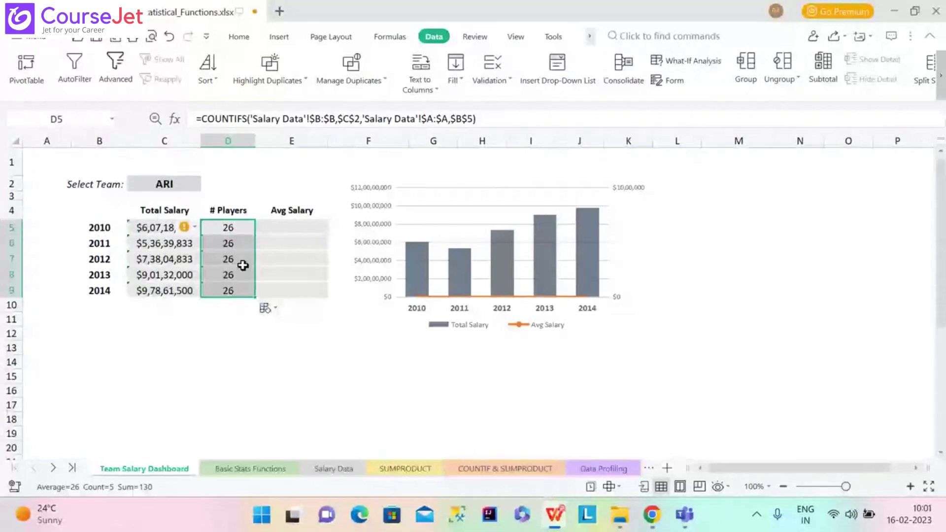
Change the year criterion in D5 to $B5, refill the # Players formula down to D9, and check the copied formulas
left_click(469, 117)
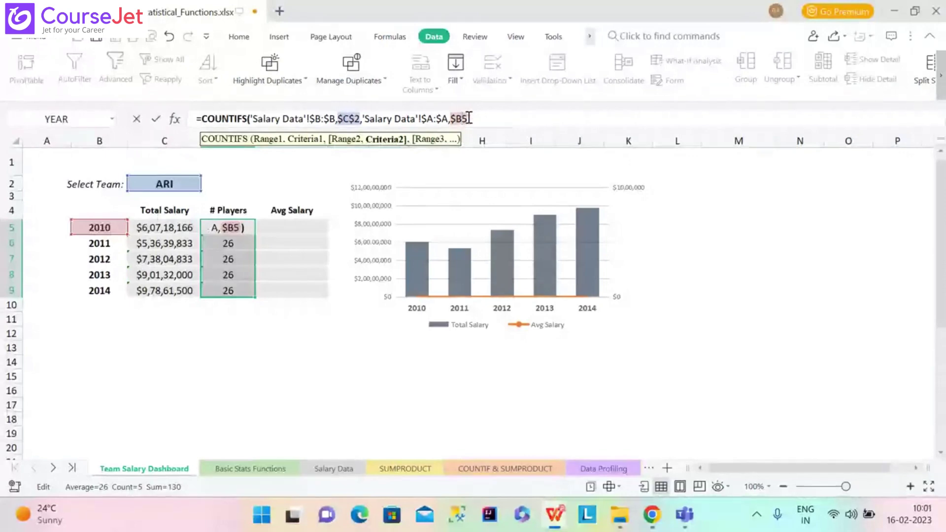
key("Return")
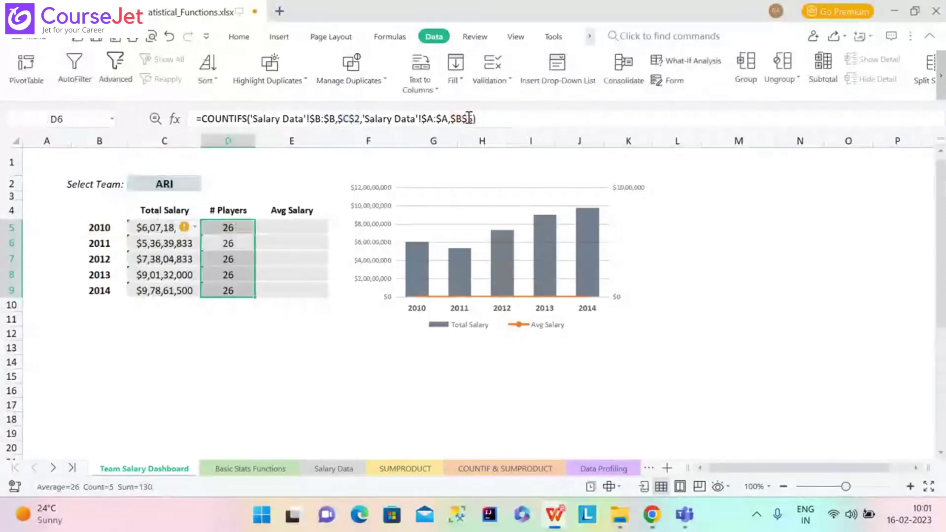
key("BackSpace")
key("ctrl+Return")
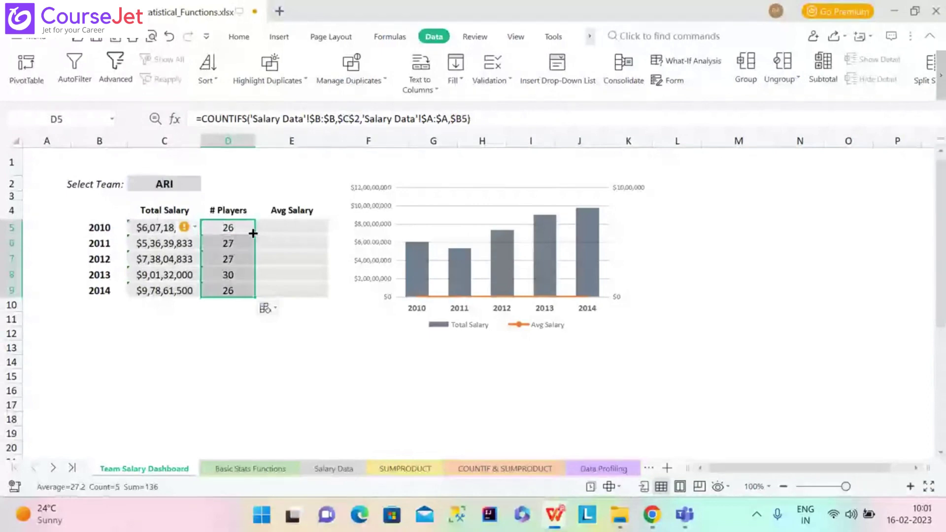
left_click(236, 273)
left_click(238, 290)
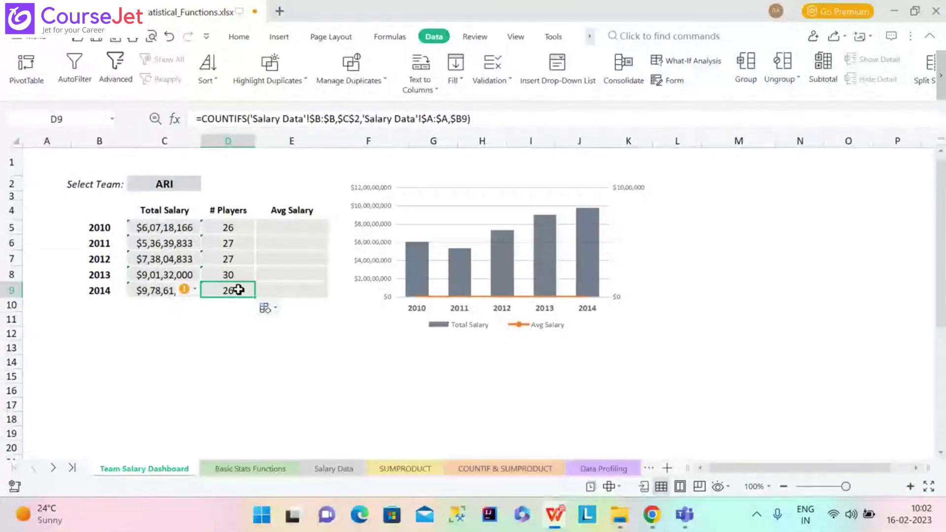
Calculate the 2010 average salary in E5 with the formula =C5/D5
left_click(307, 225)
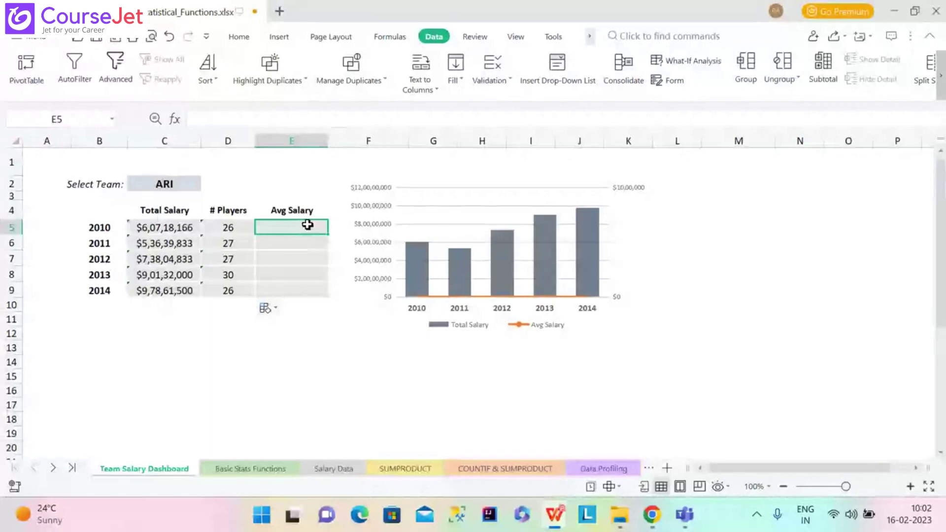
left_click(166, 225)
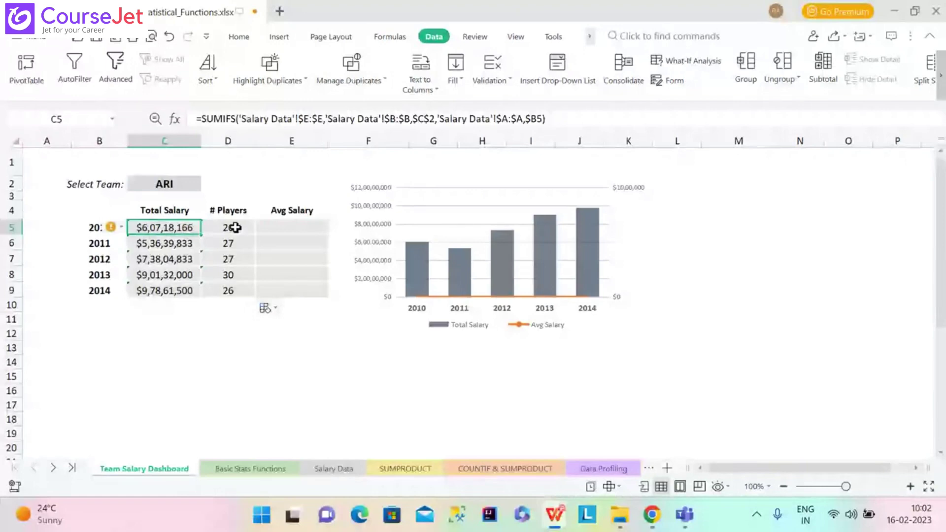
left_click(277, 229)
type("=C5")
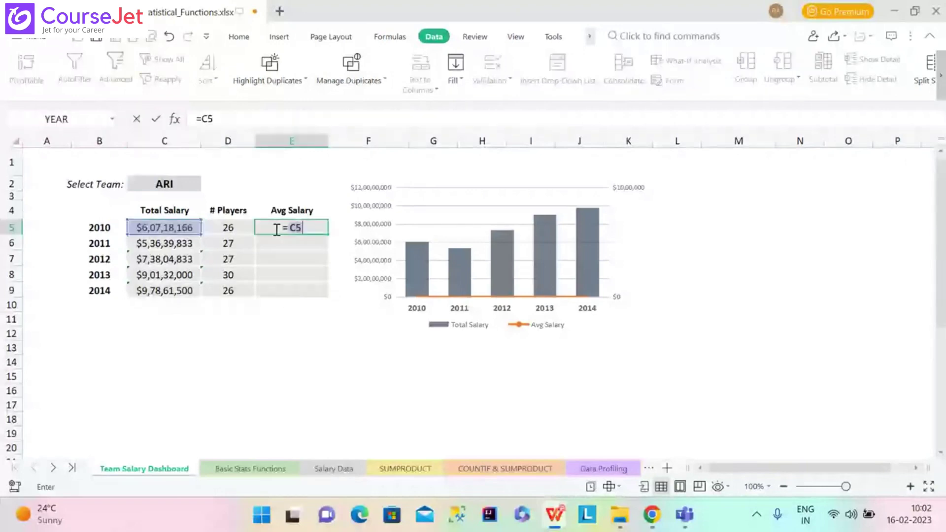
type("/")
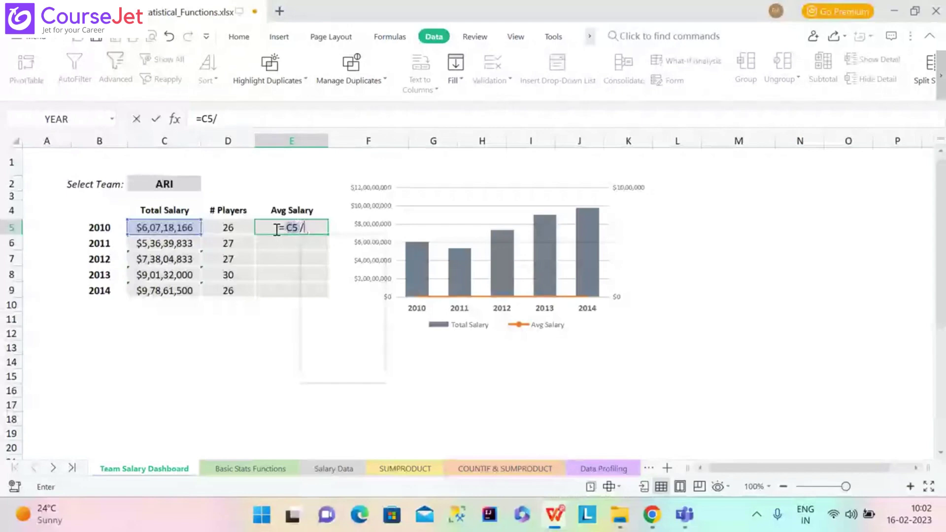
type("D5")
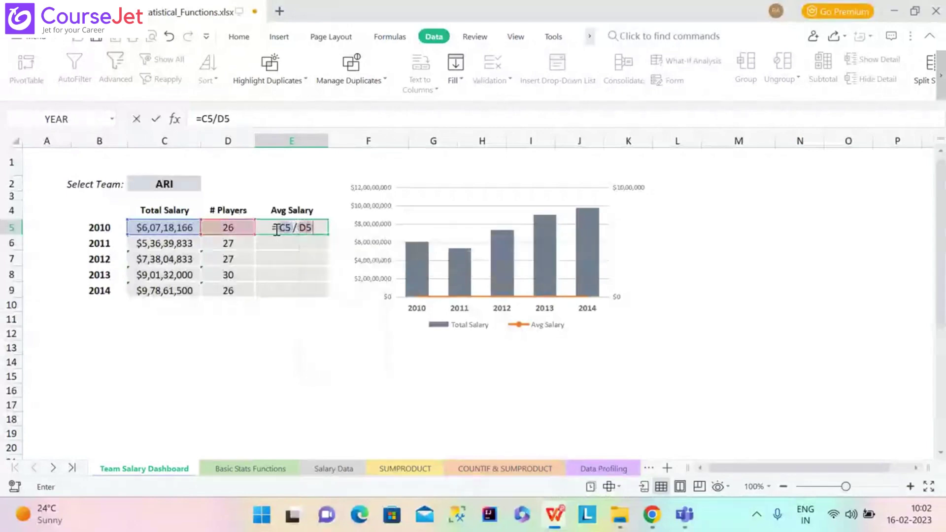
key("Return")
Fill the Avg Salary formula from E5 down to E9 and check the copied formulas
left_click(301, 227)
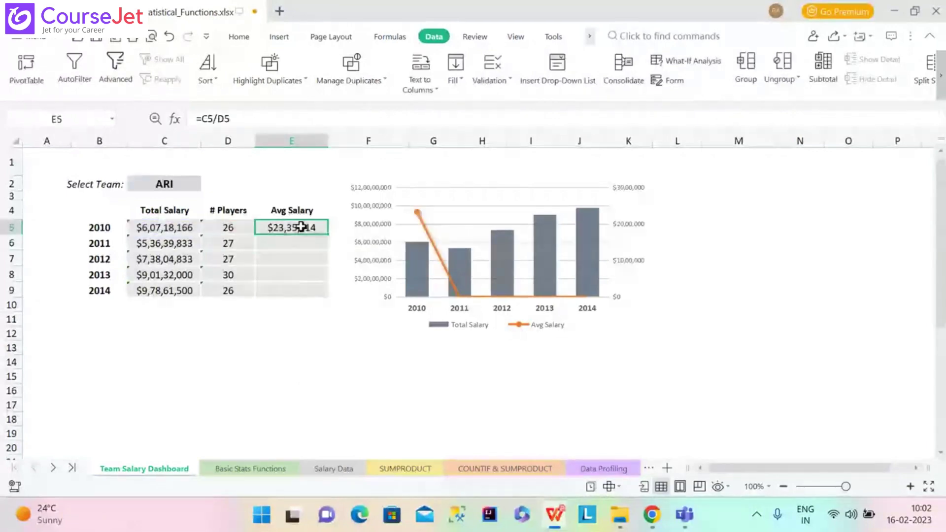
double_click(327, 233)
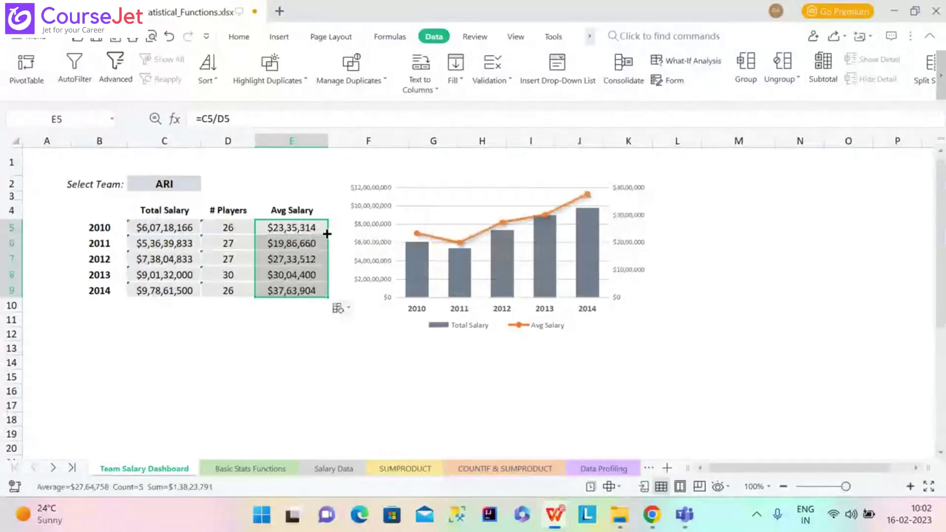
left_click(281, 241)
left_click(281, 259)
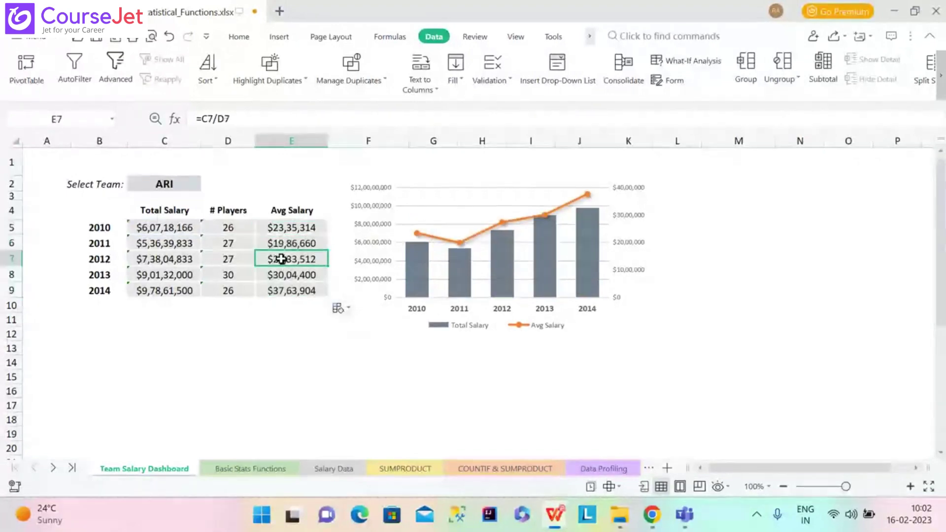
left_click(285, 276)
left_click(287, 290)
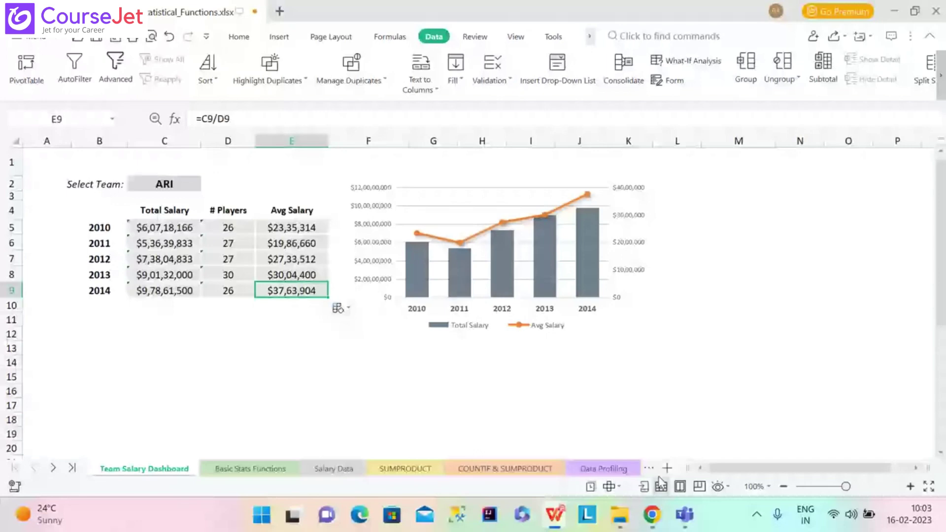
Switch to the Teachmint class in Chrome and open the options for exiting the class
mouse_move(652, 515)
left_click(566, 442)
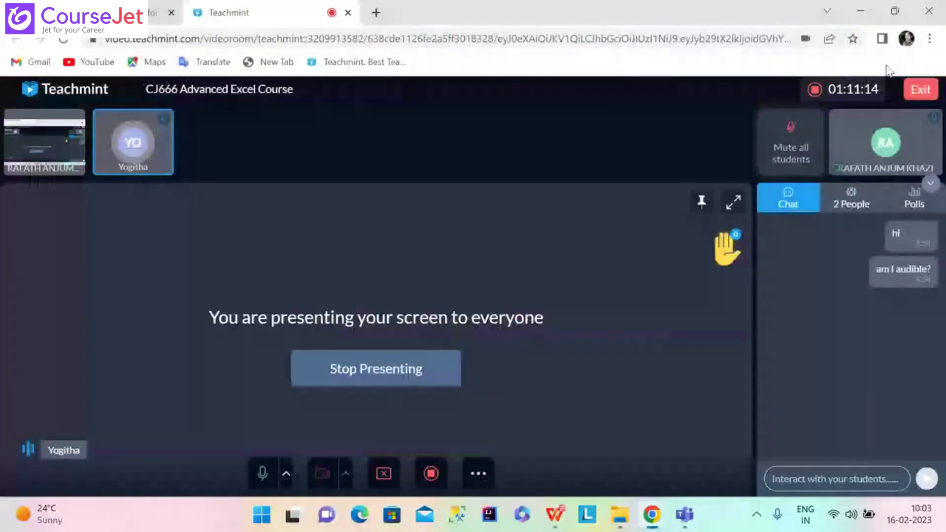
left_click(921, 89)
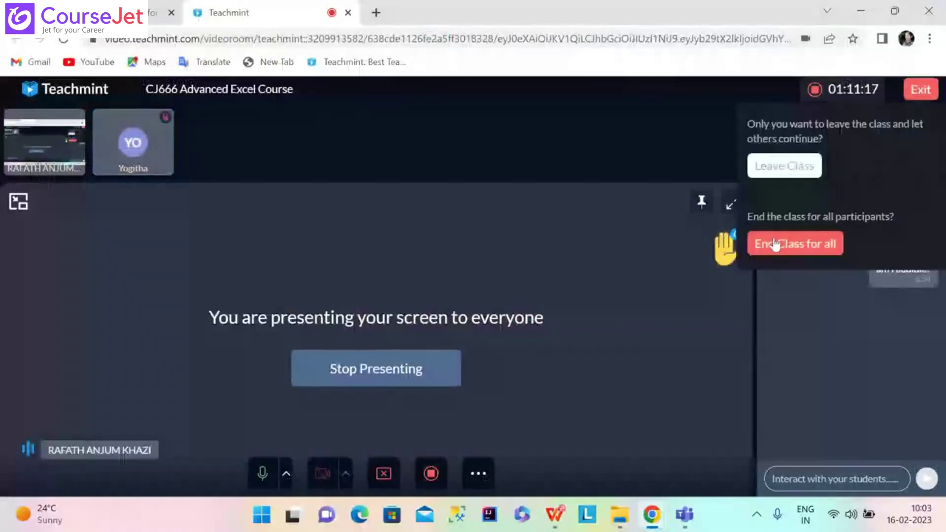